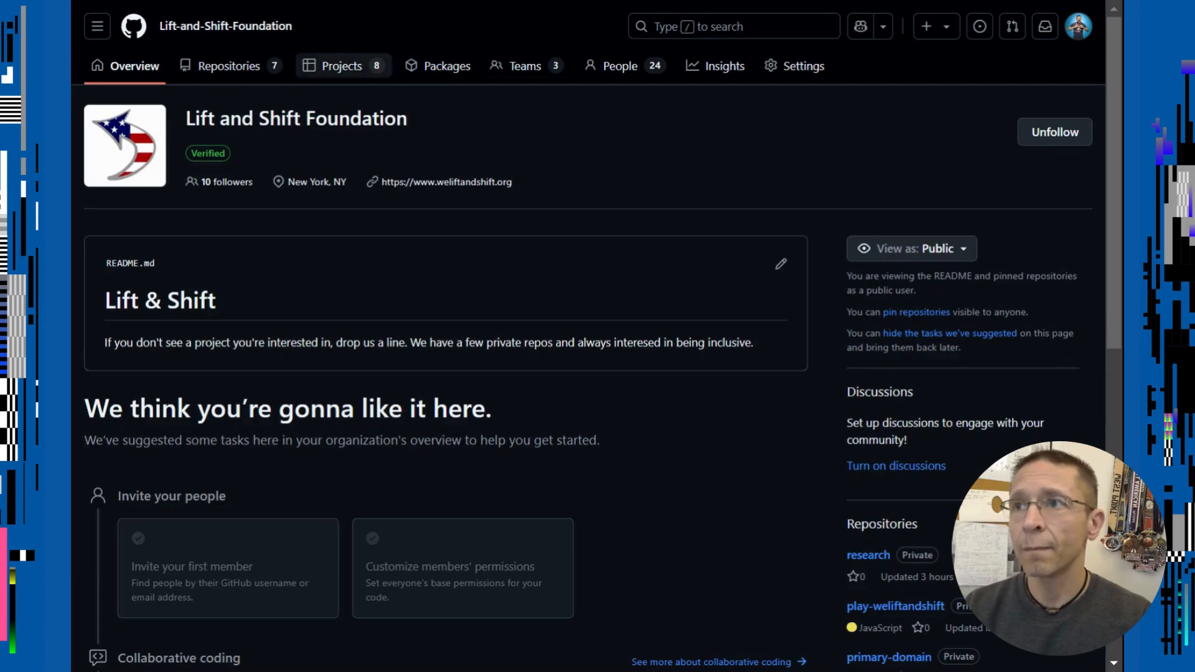
Step: Start a new project from the Lift and Shift Foundation organization's project list
left_click(334, 70)
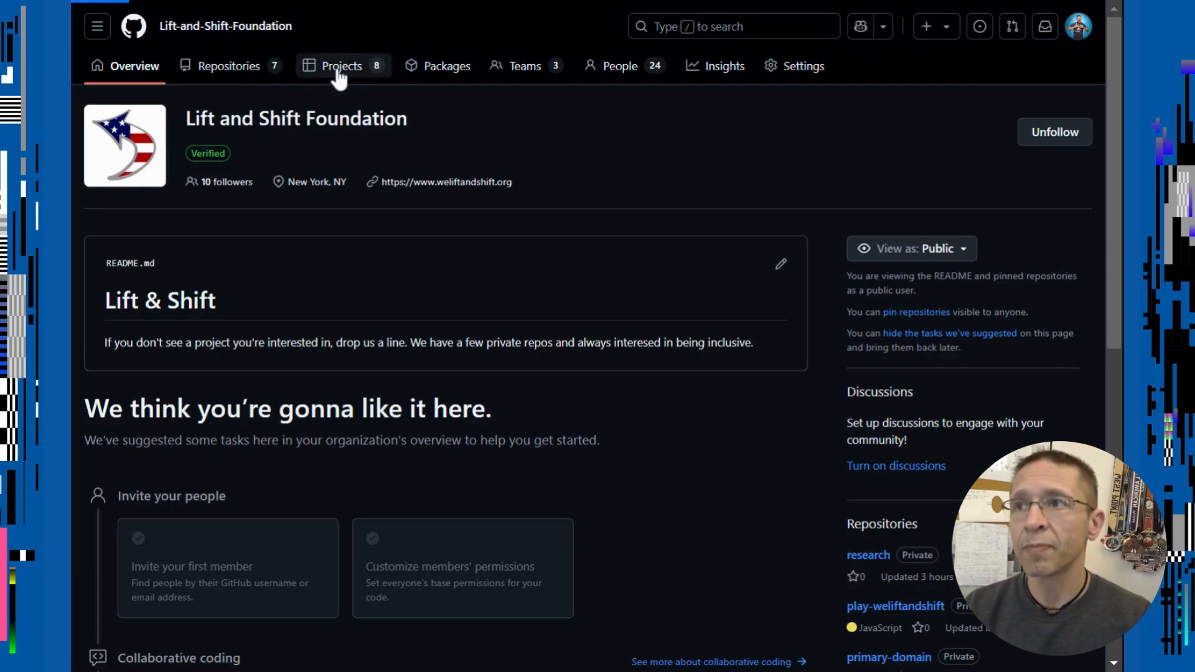
scroll(771, 330, "down", 2)
scroll(772, 336, "up", 2)
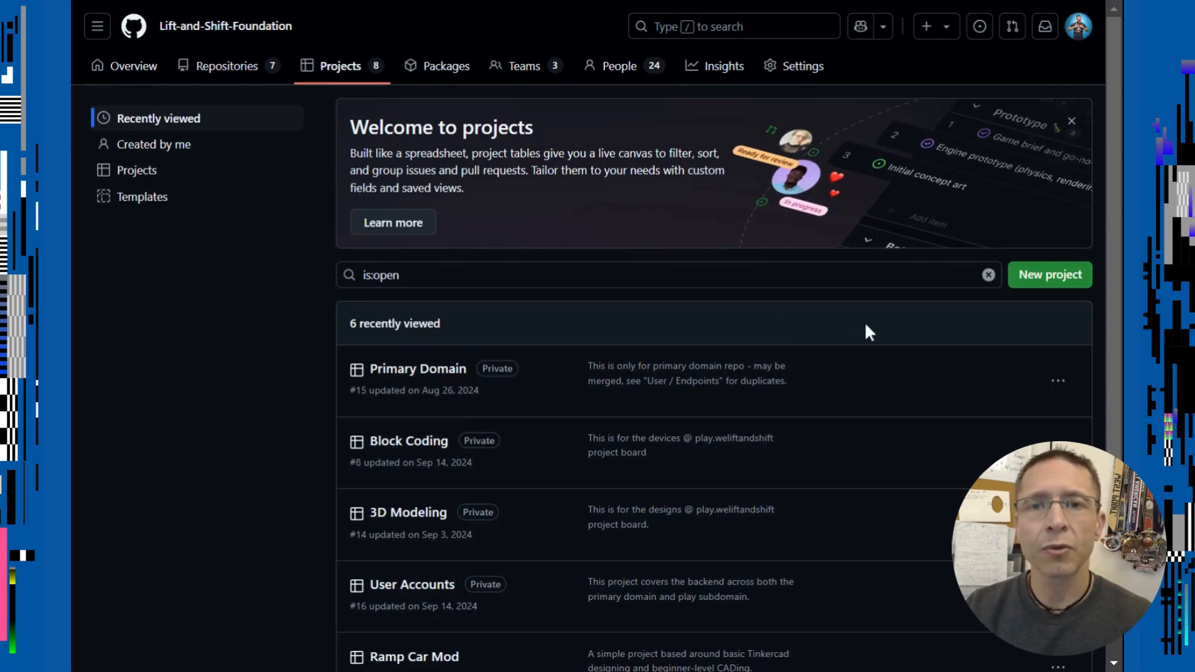
left_click(1031, 286)
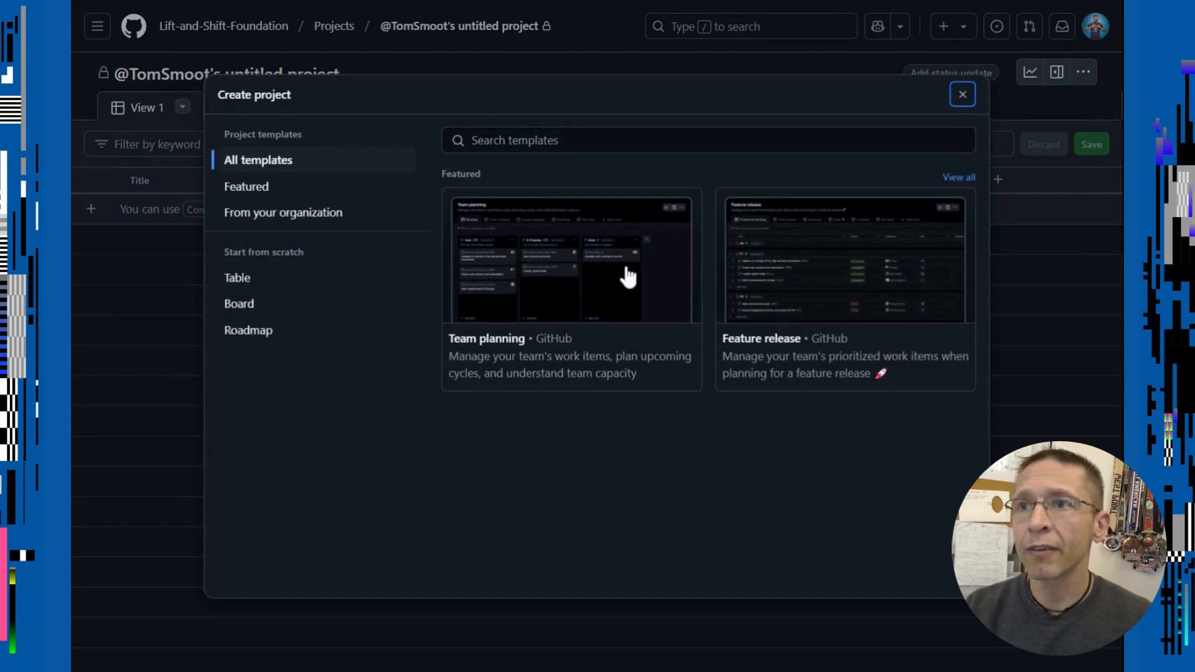
Step: Browse the featured project templates and choose Feature release for the new project
left_click(280, 191)
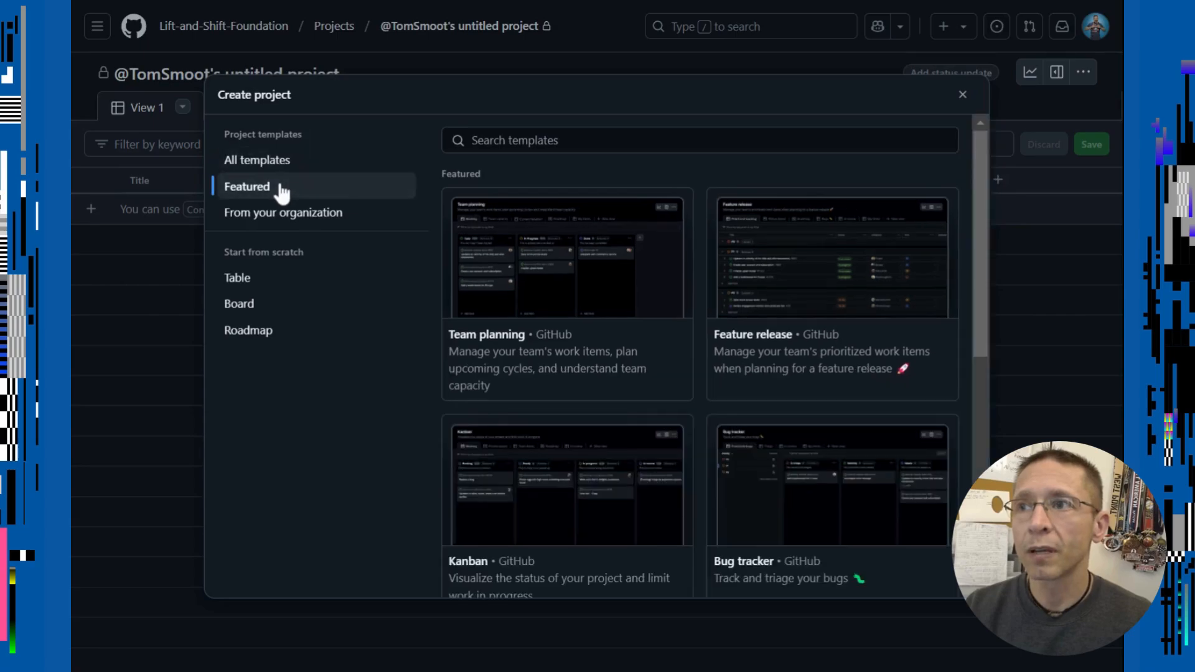
scroll(693, 347, "down", 5)
scroll(689, 410, "up", 5)
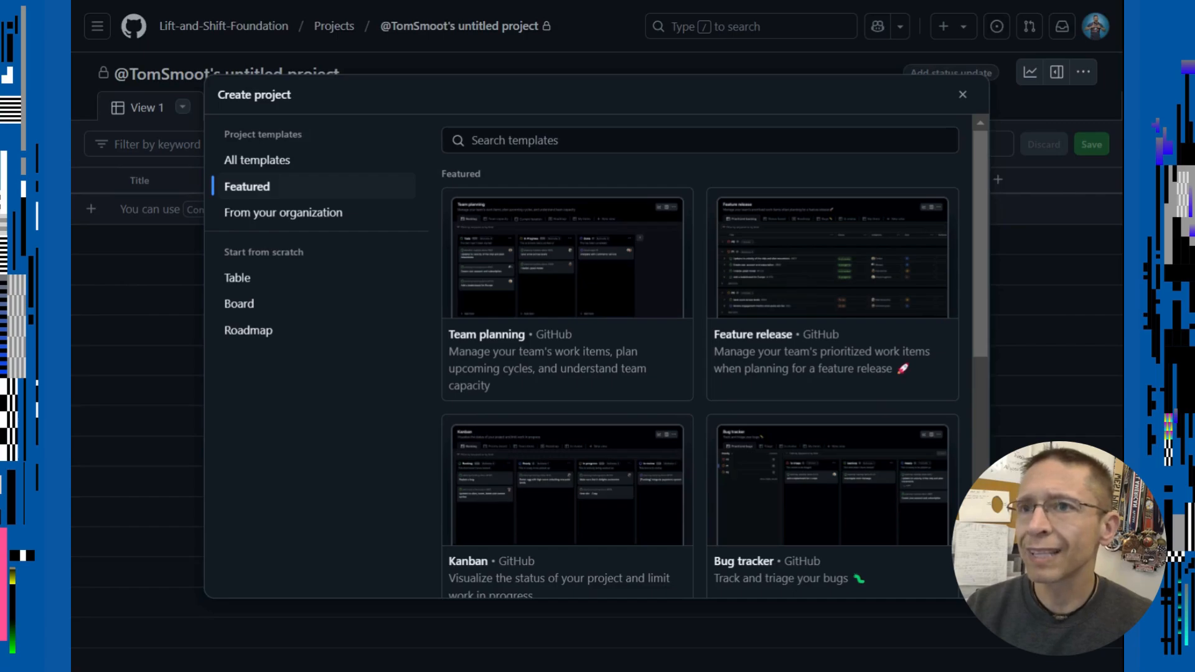
left_click(796, 291)
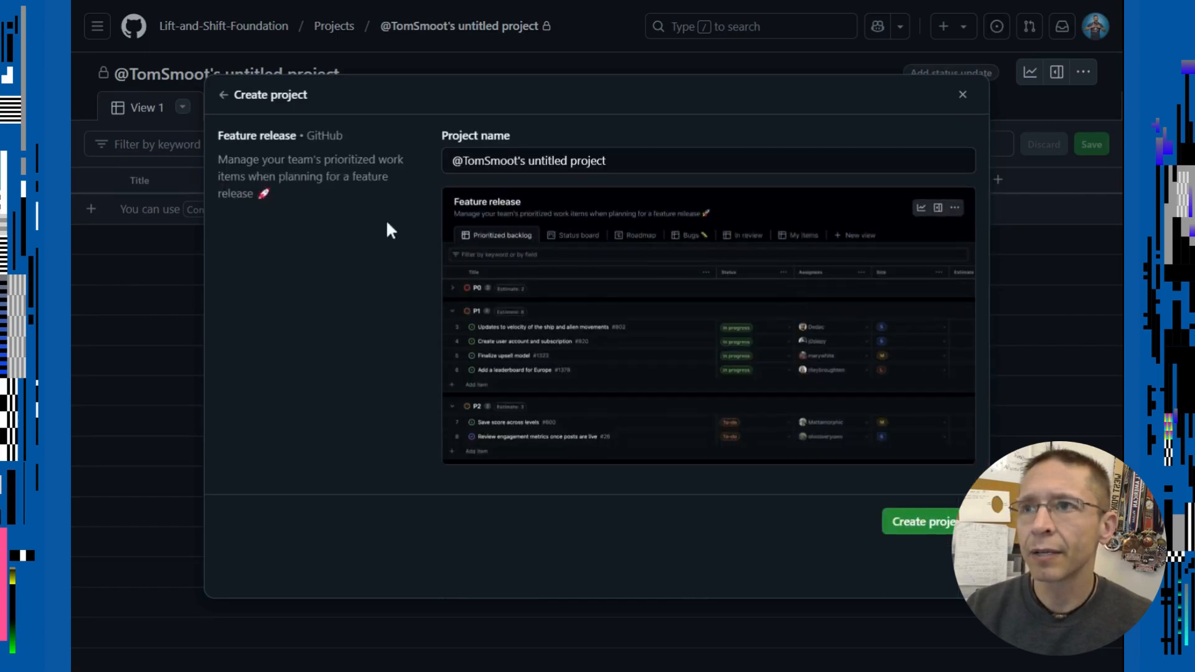
left_click_drag(231, 175, 296, 213)
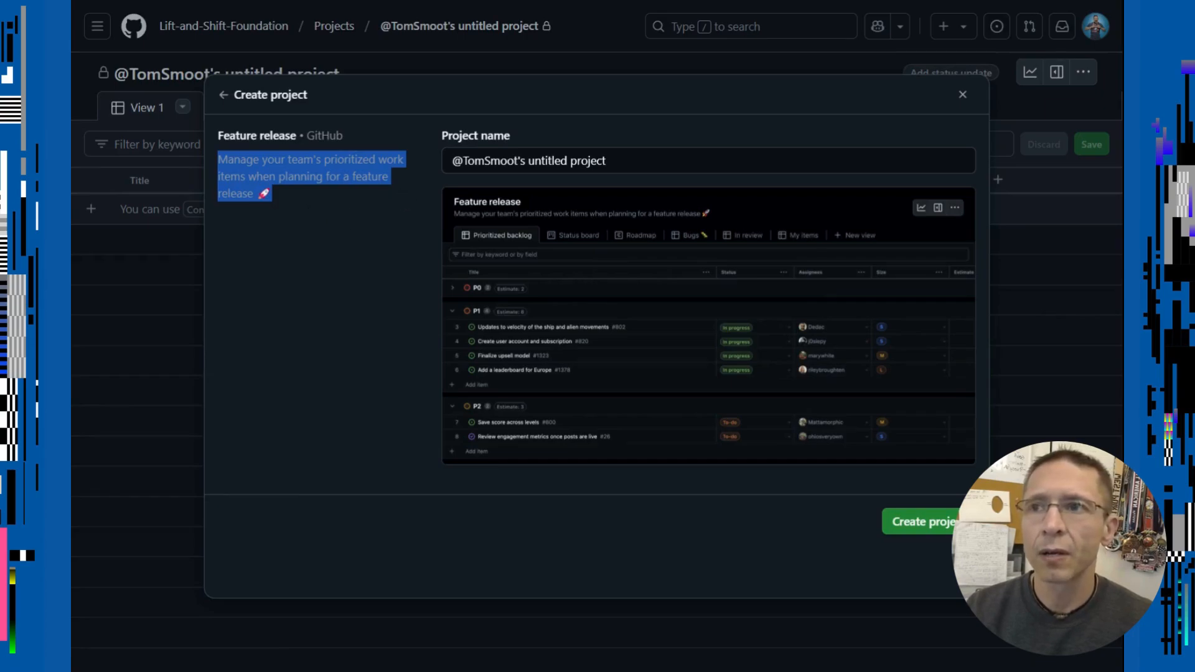
Step: Name the project "untitled" and create it from the template
left_click_drag(607, 161, 429, 151)
type("untitled")
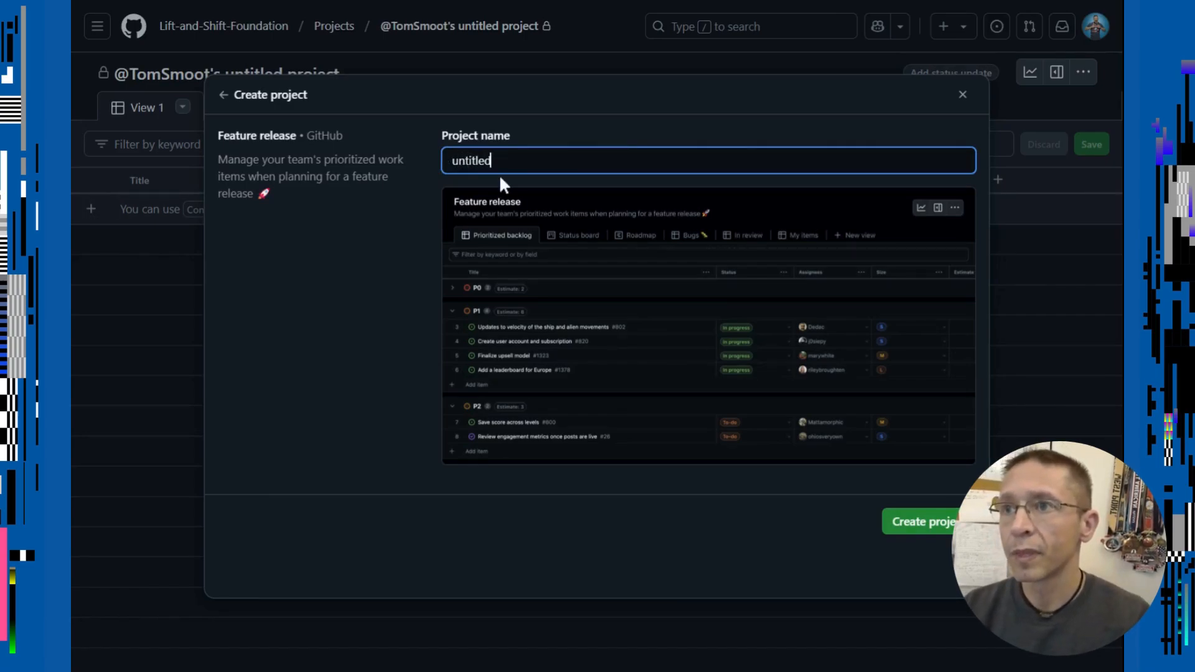
left_click(917, 526)
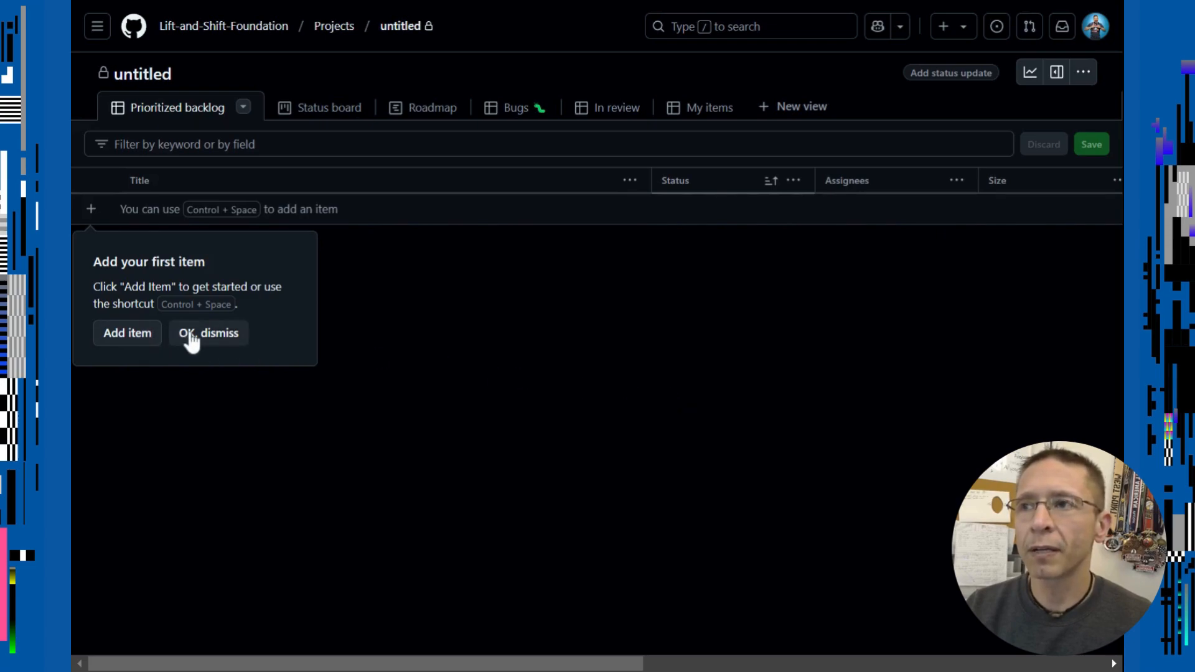
Step: Examine the project's Status board, Roadmap, Bugs, In review and My items views, including the assignee filter on My items
left_click(317, 111)
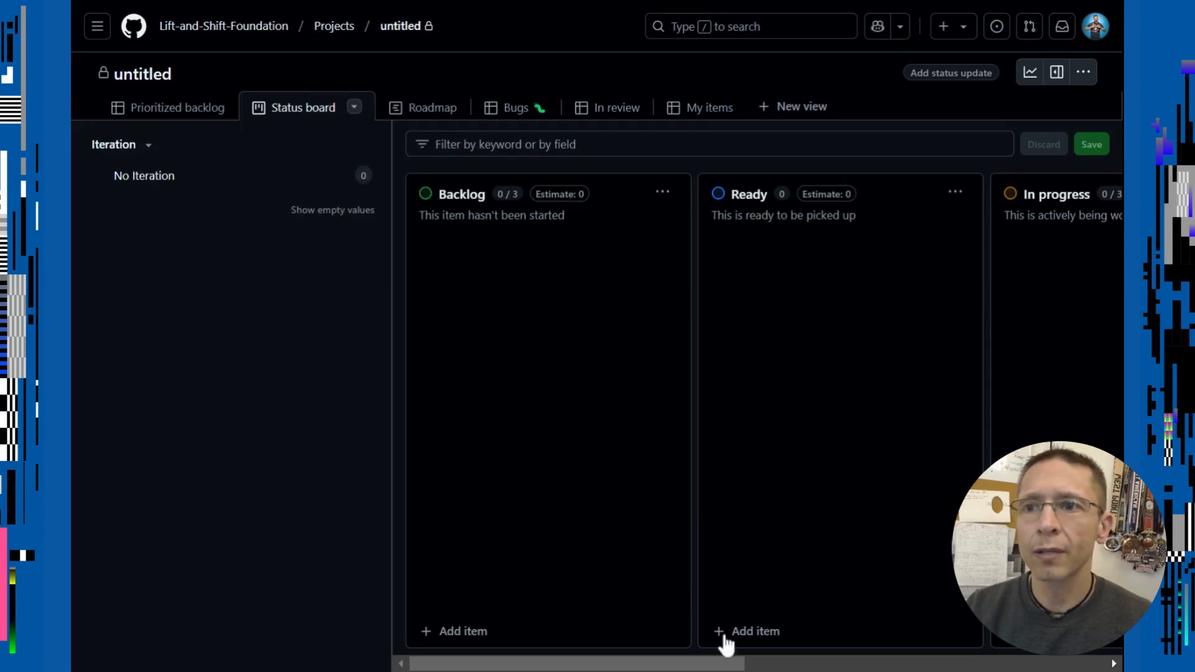
left_click_drag(675, 664, 501, 541)
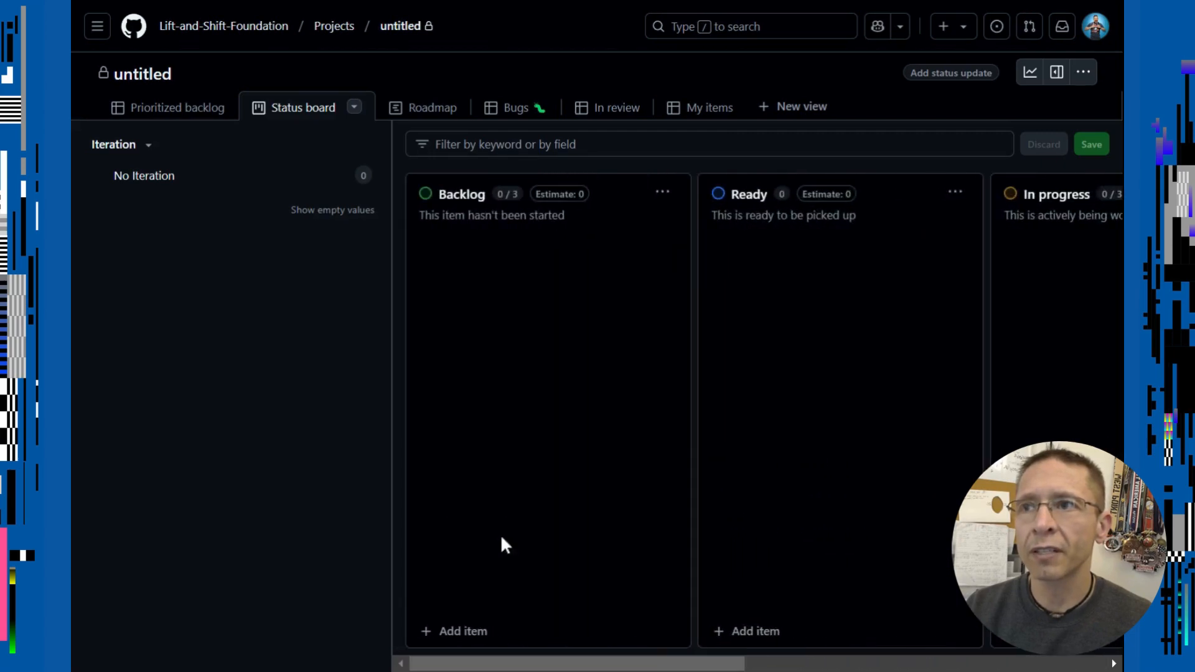
left_click(426, 120)
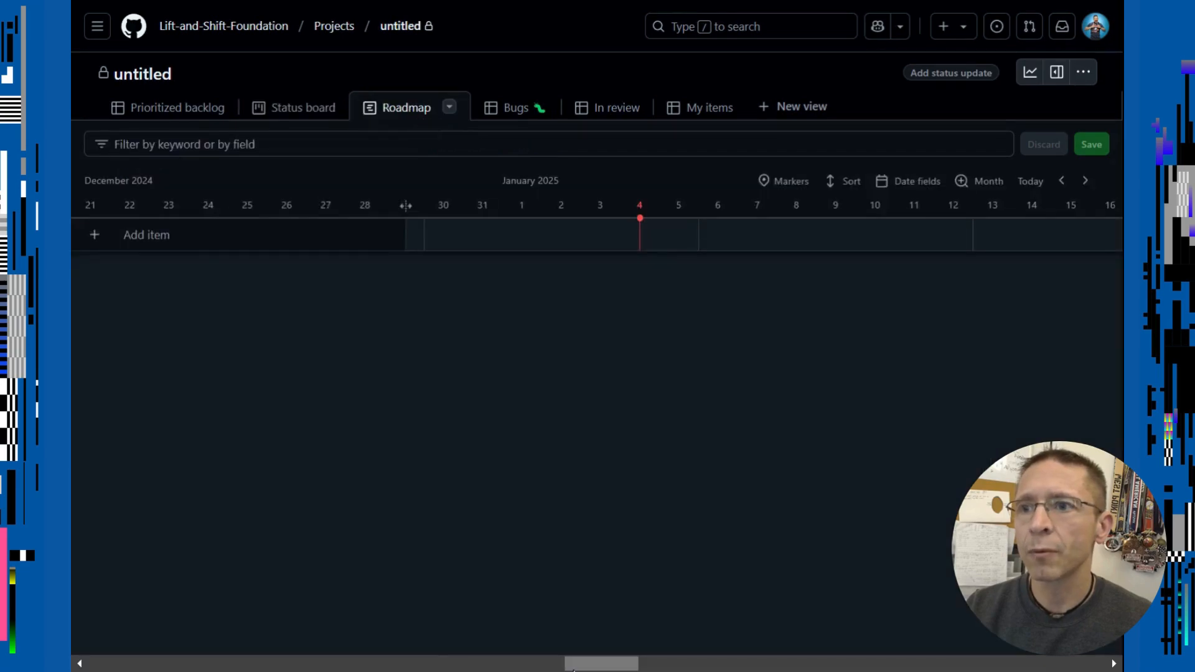
left_click_drag(590, 663, 433, 664)
left_click(510, 115)
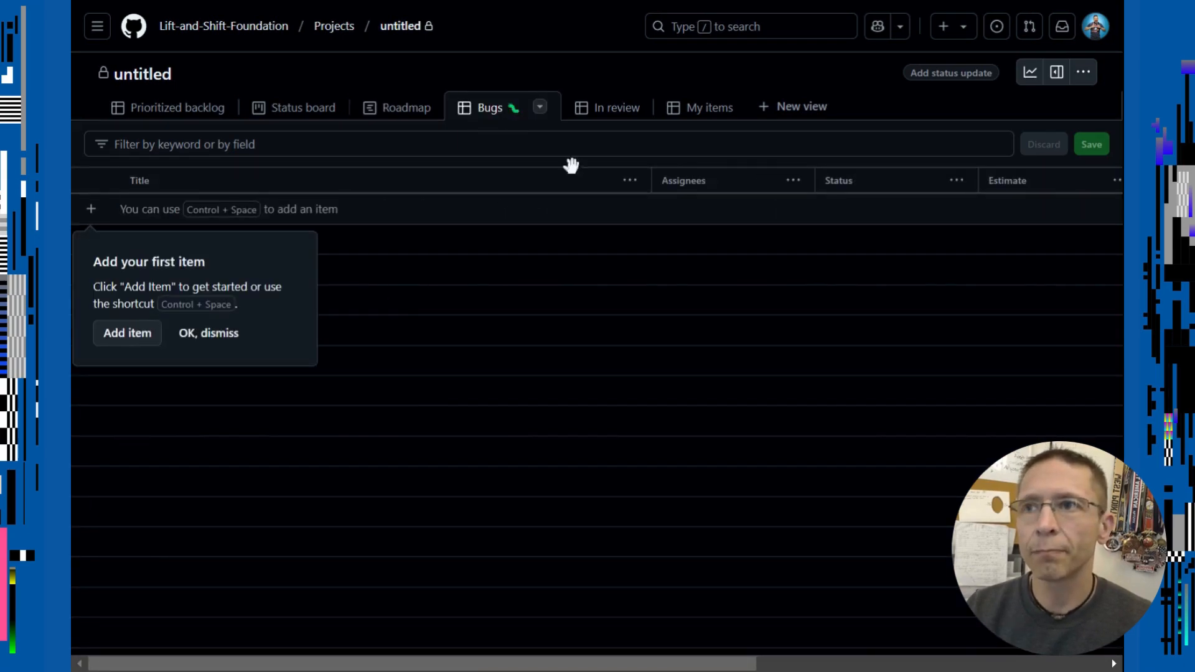
left_click(607, 109)
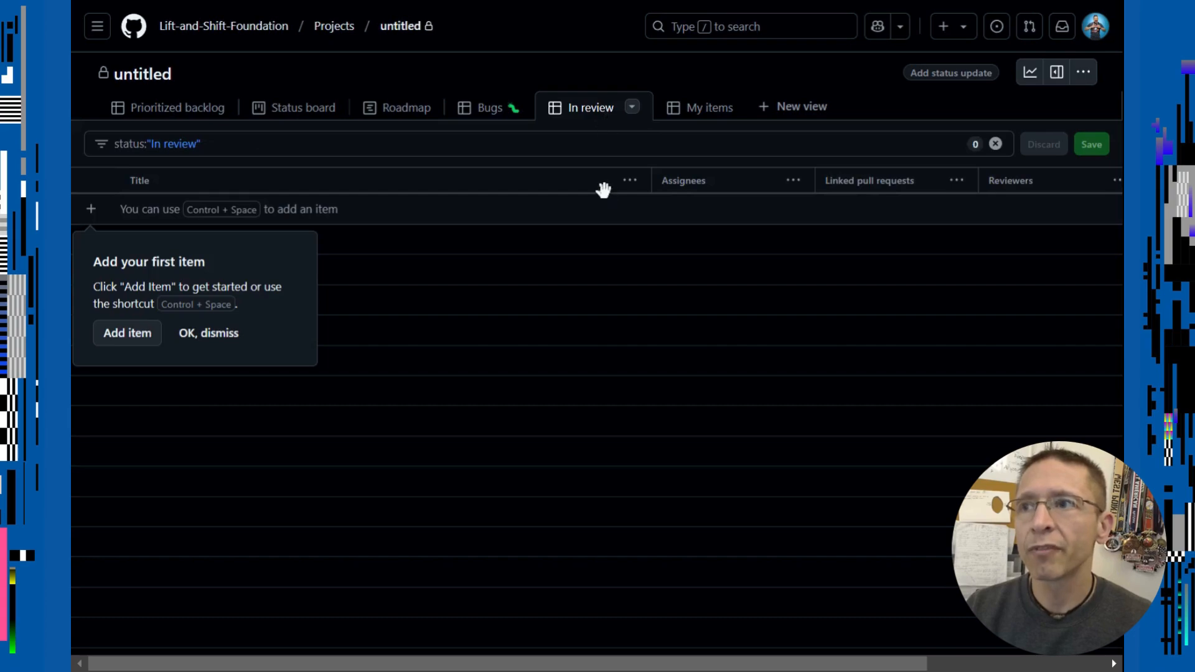
left_click(692, 112)
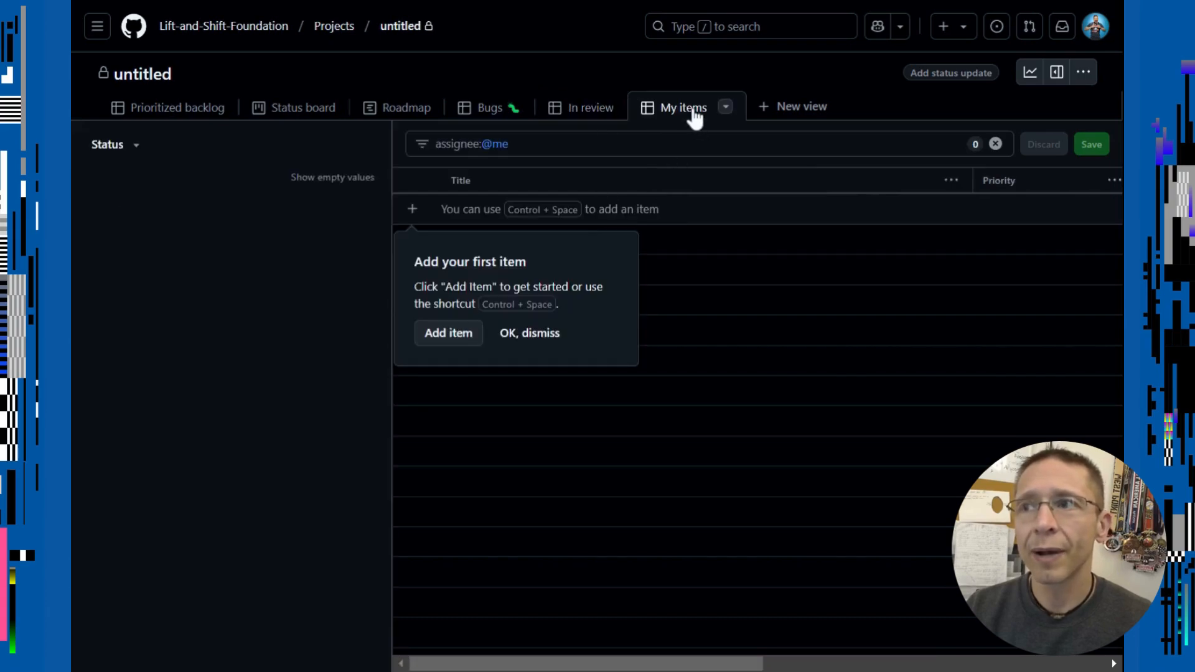
left_click_drag(510, 144, 434, 145)
left_click(793, 381)
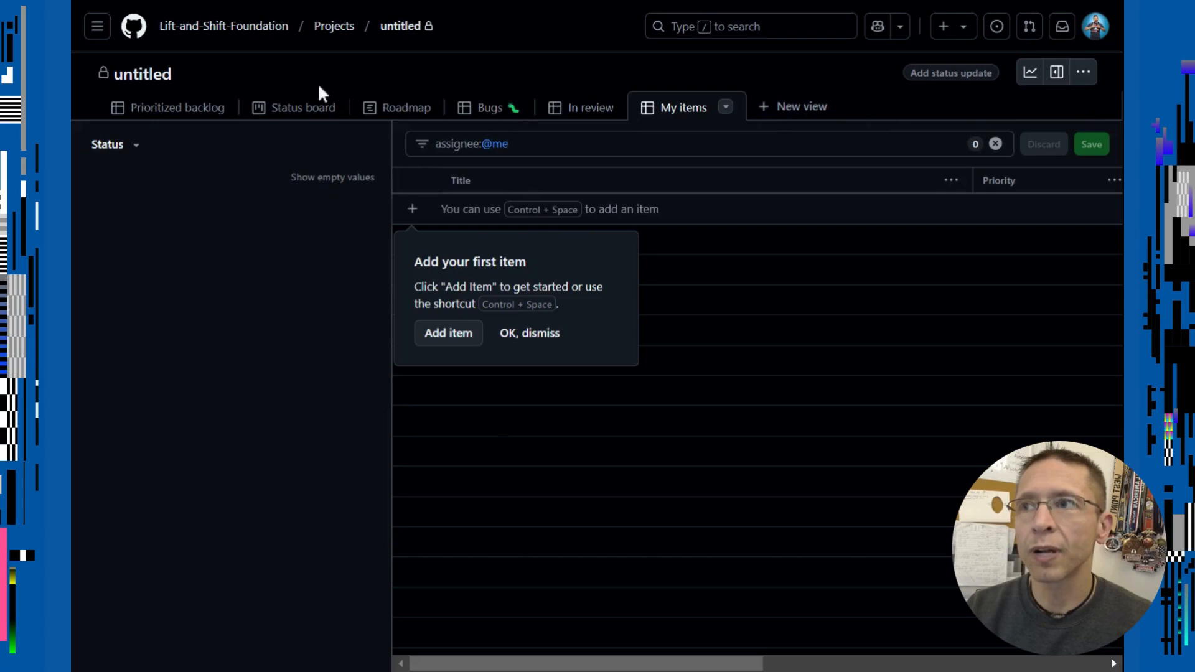
Step: Open the project's settings and review the general options and the Status and Priority field settings
left_click(1089, 75)
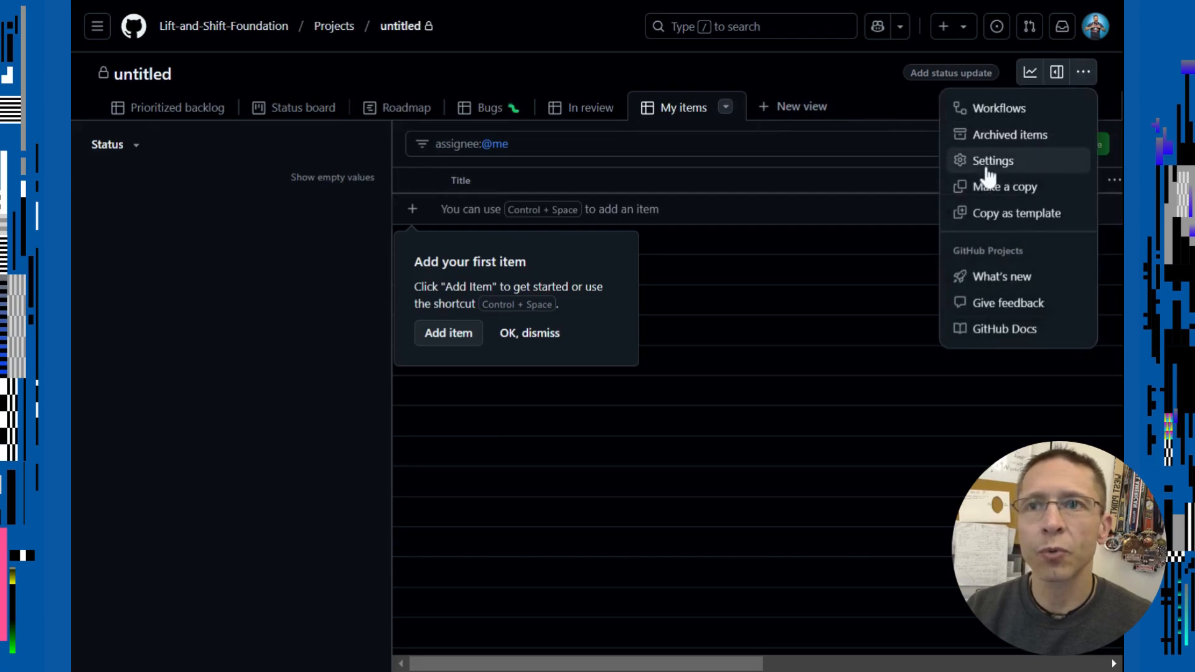
left_click(983, 161)
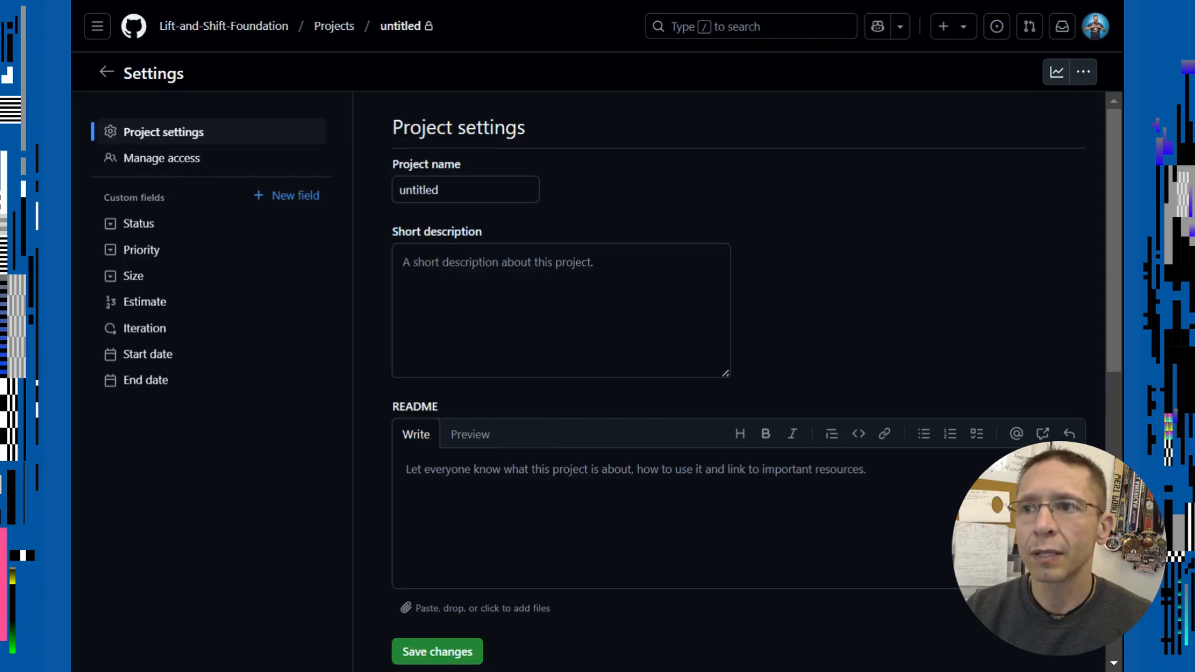
scroll(504, 341, "down", 10)
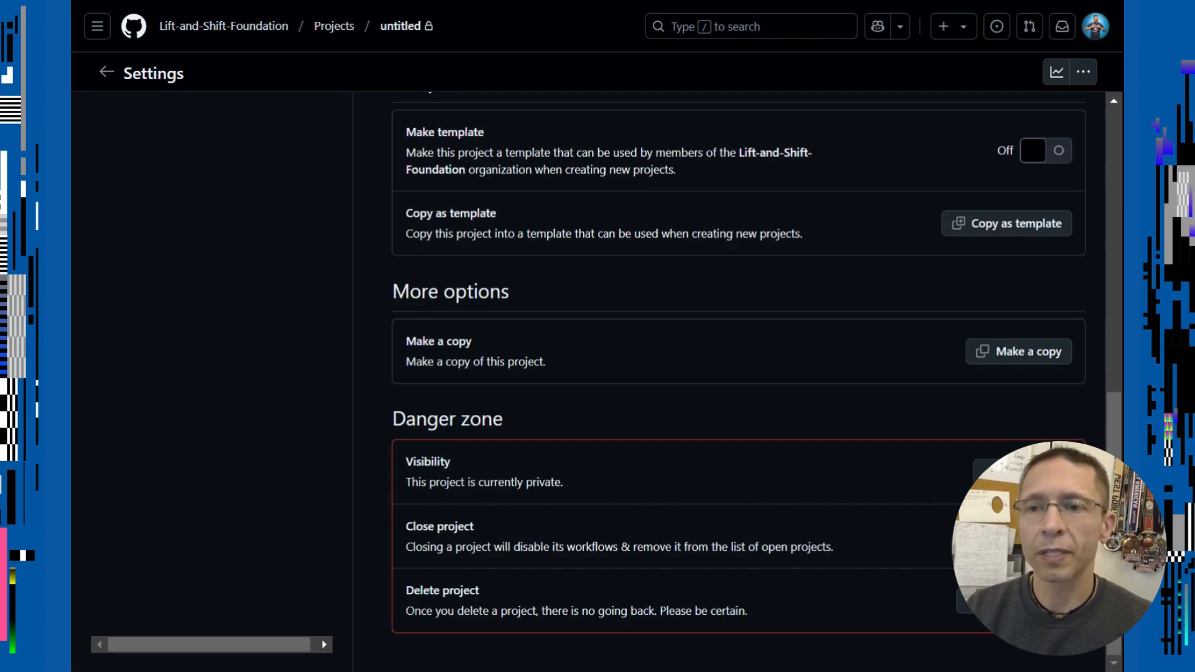
scroll(229, 498, "up", 10)
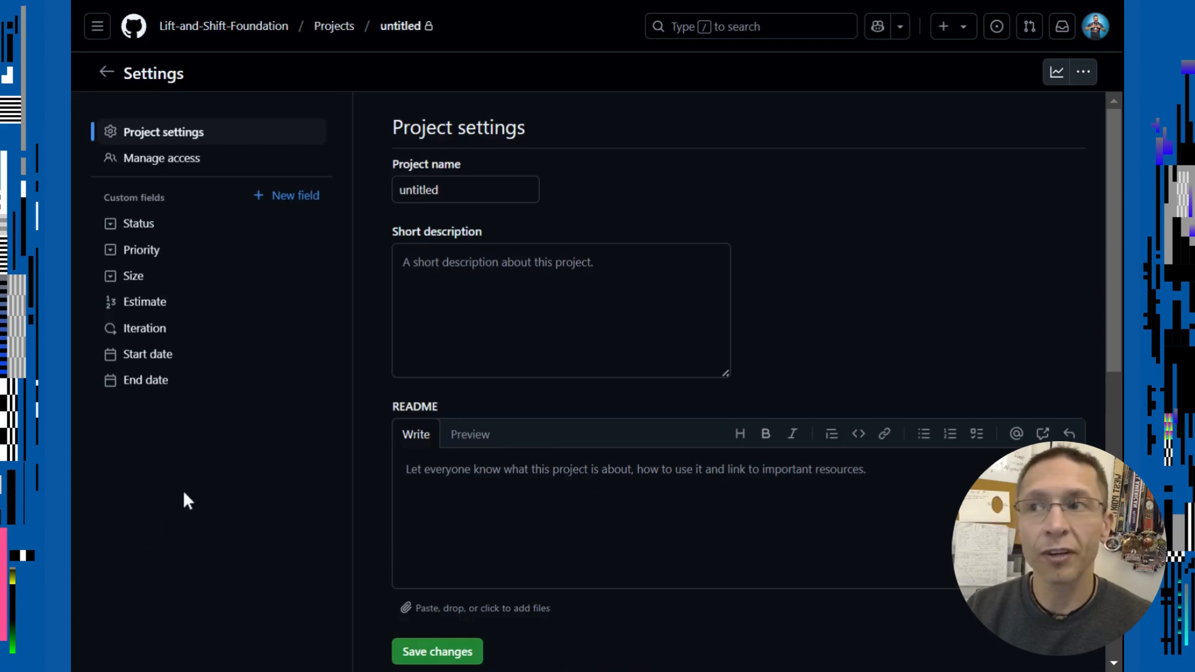
left_click(139, 226)
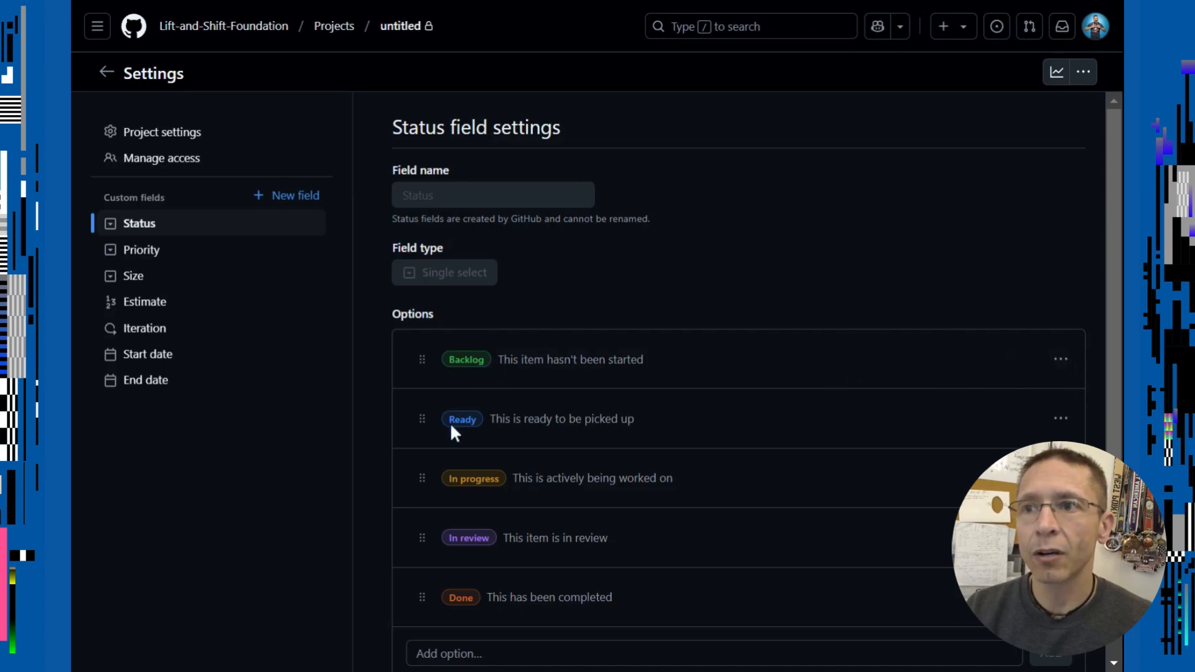
scroll(473, 536, "down", 1)
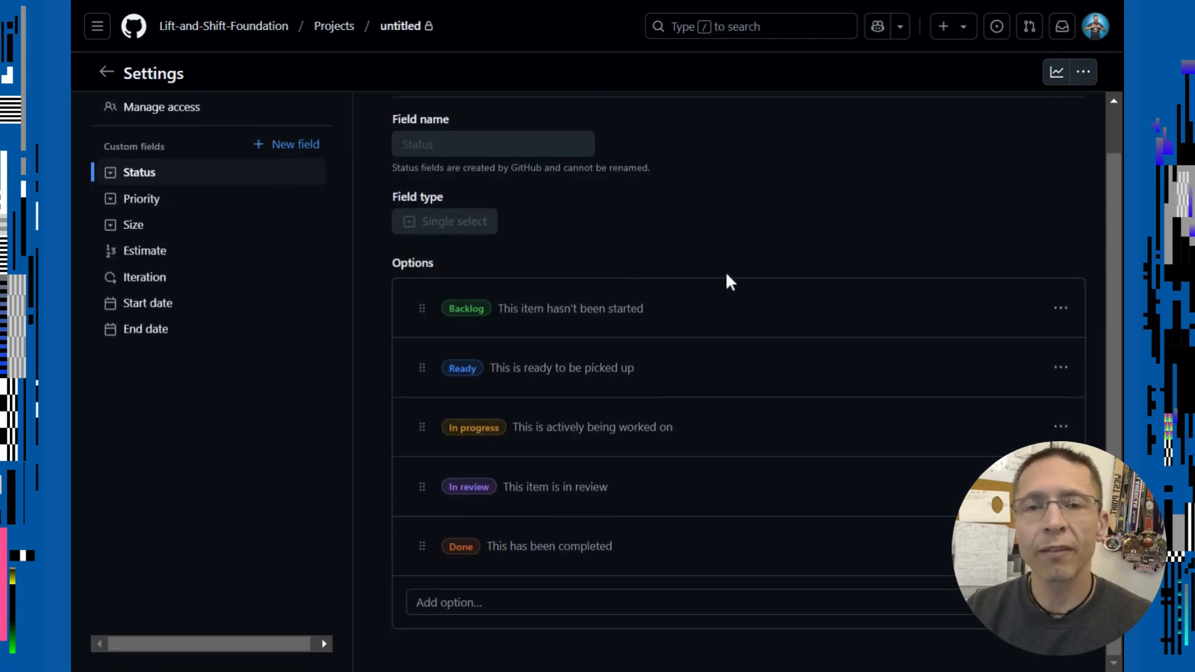
left_click(152, 201)
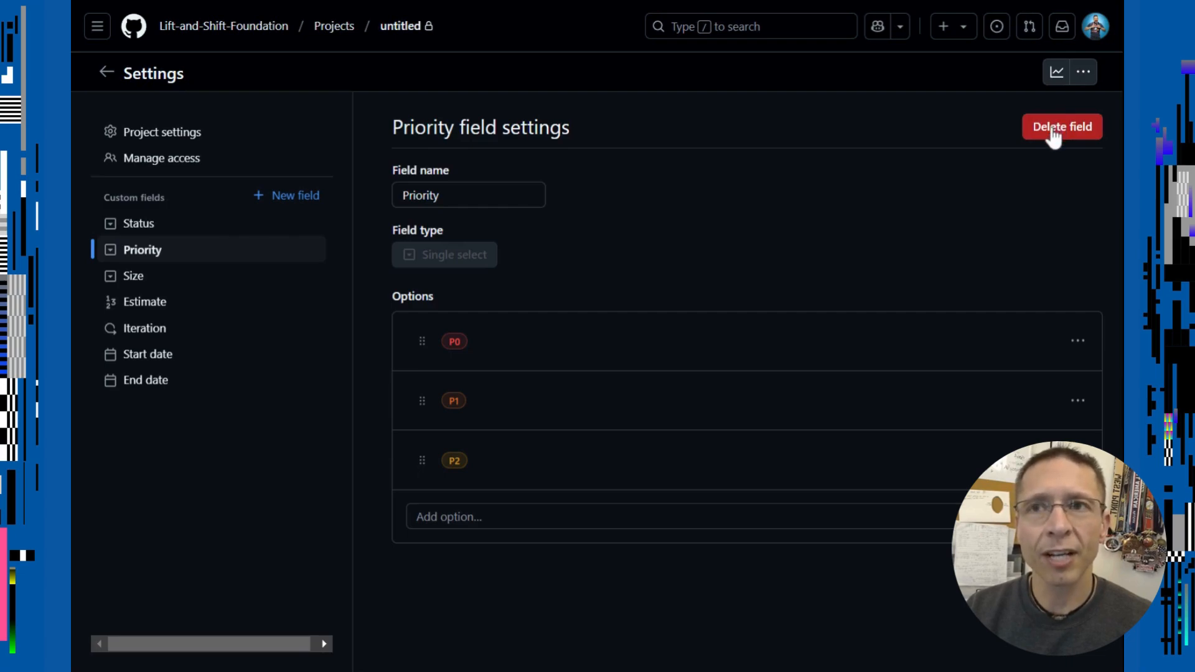
Step: Delete the Size and Estimate custom fields together with their data
left_click(129, 283)
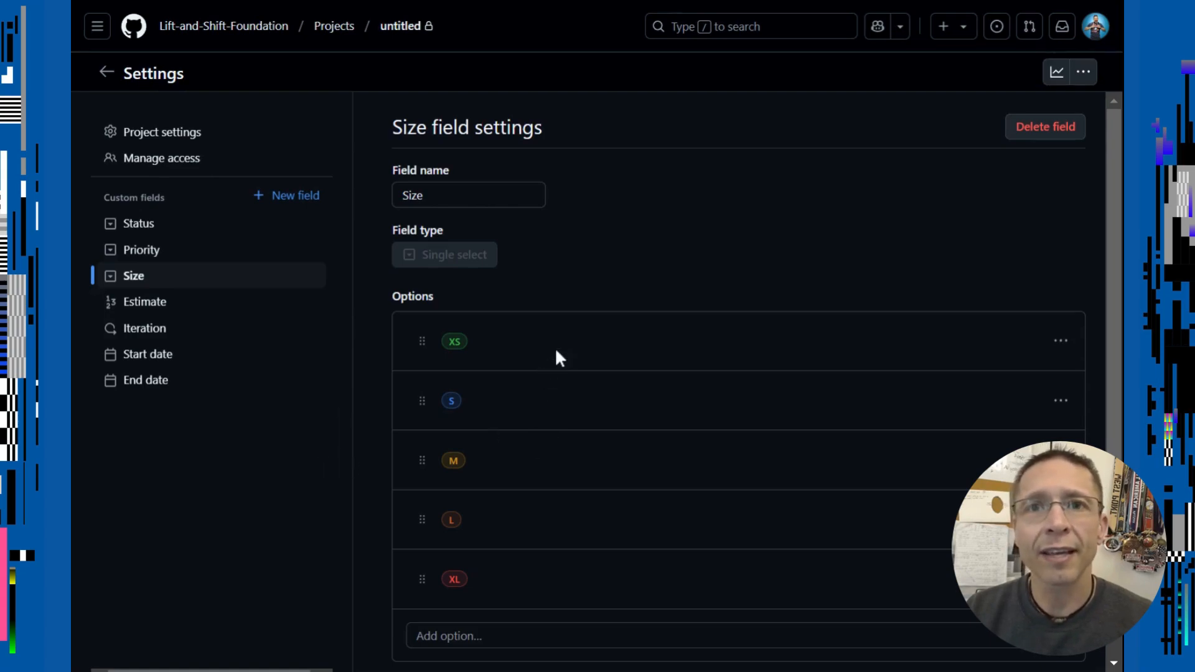
scroll(557, 357, "down", 1)
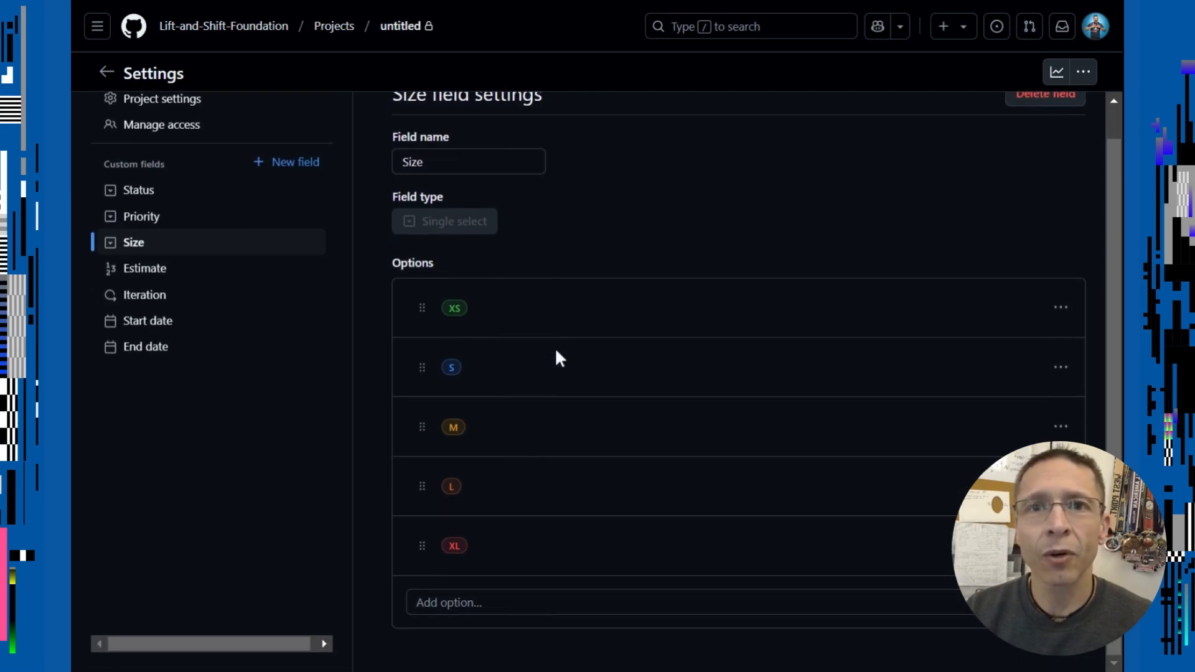
scroll(557, 357, "up", 1)
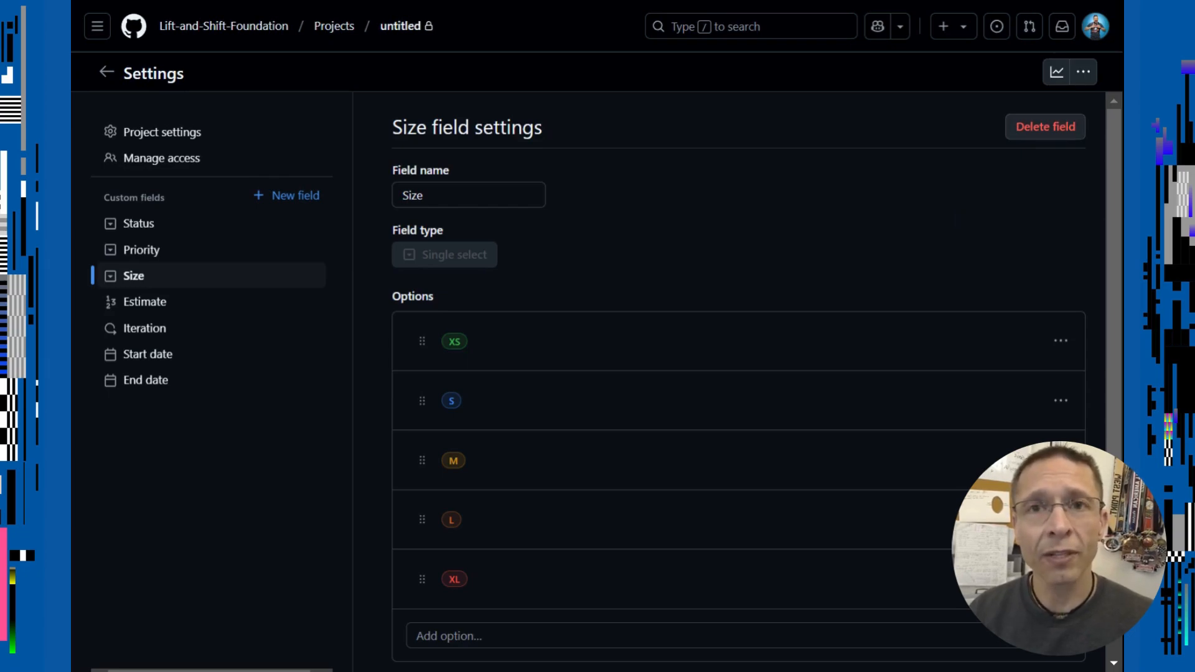
left_click(1043, 132)
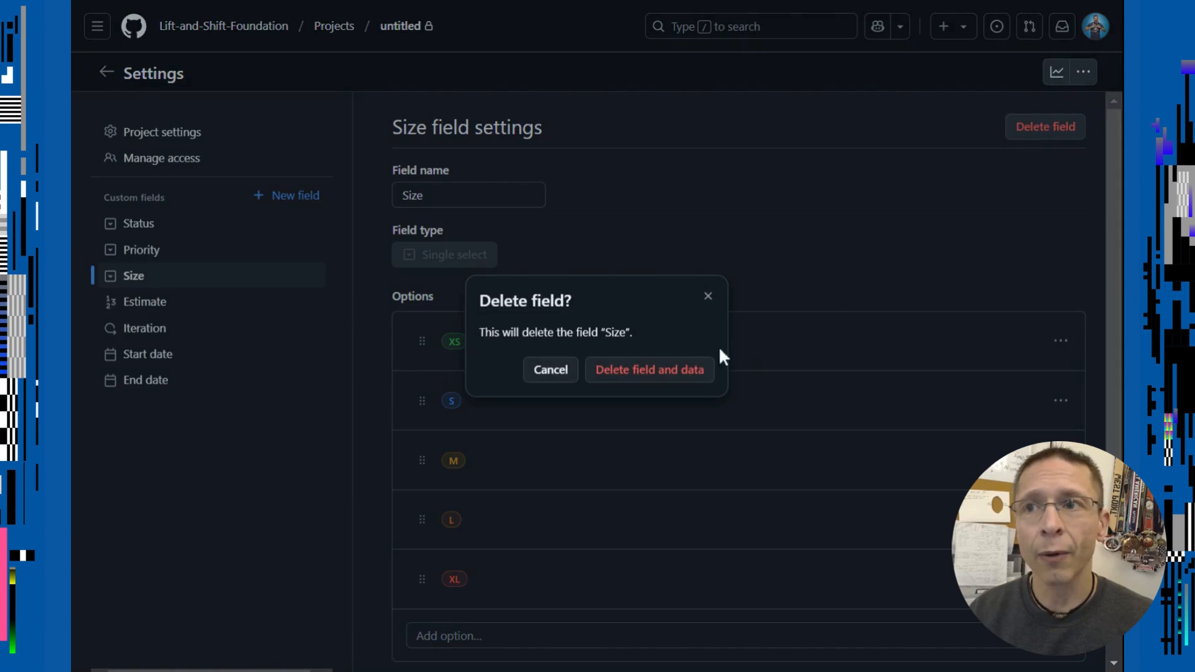
left_click(660, 370)
left_click(176, 277)
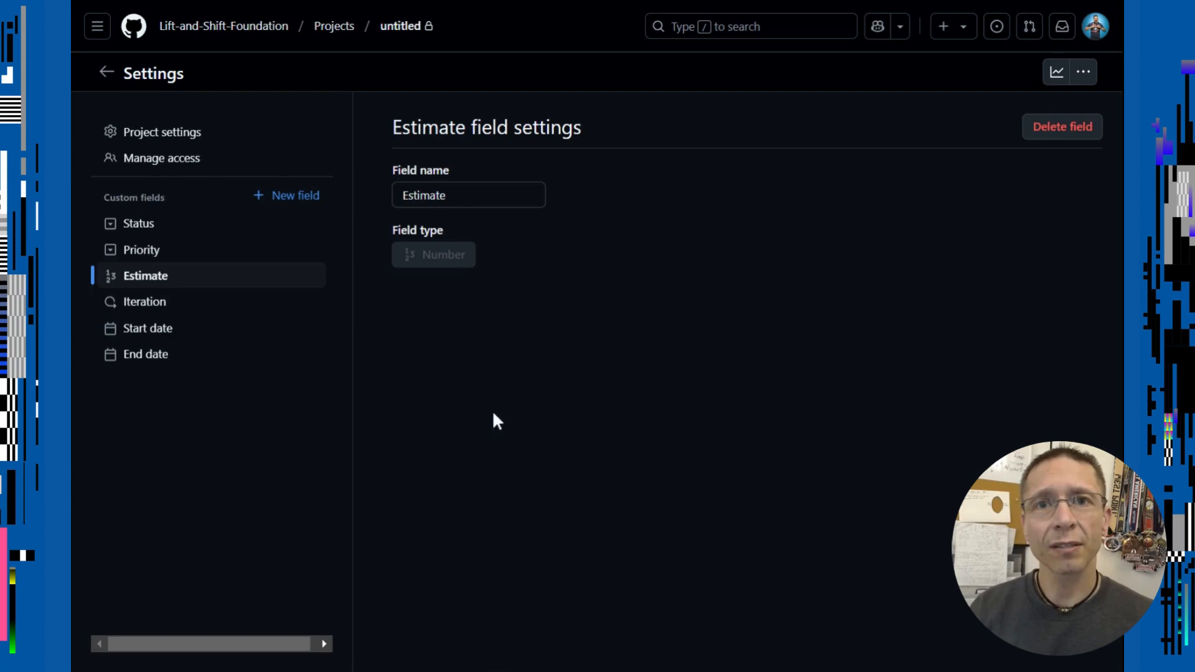
left_click(1070, 126)
left_click(620, 369)
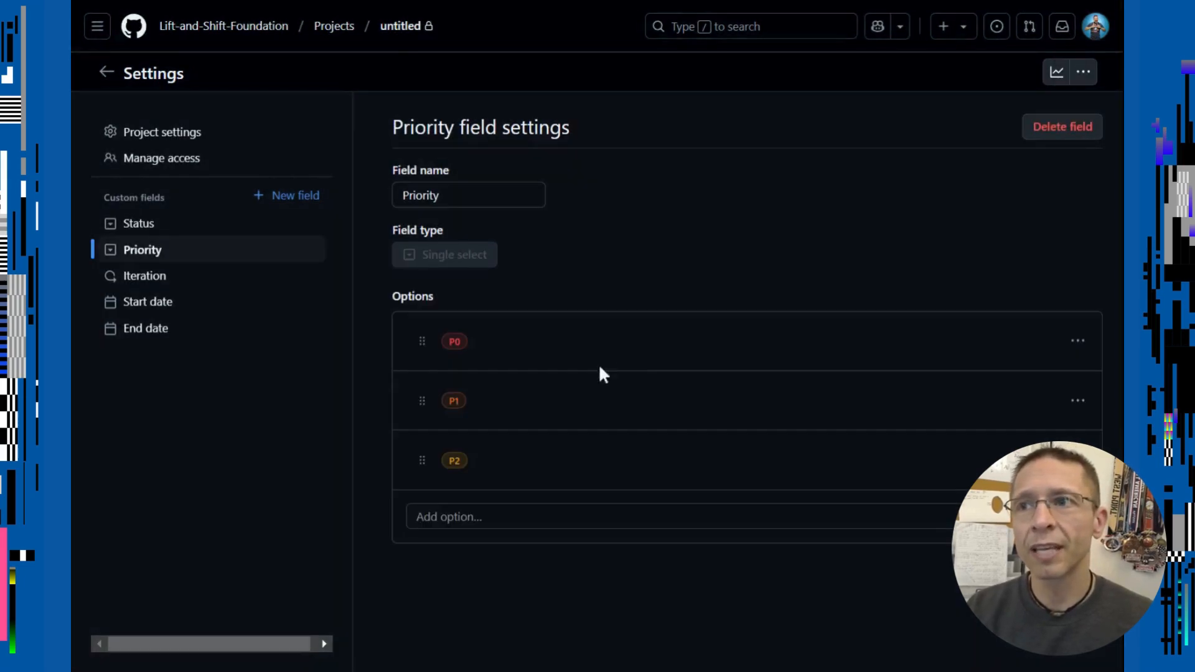
Step: Review the settings of the Iteration, Start date and End date custom fields
left_click(182, 282)
key("Tab")
key("Tab")
key("Tab")
left_click(252, 397)
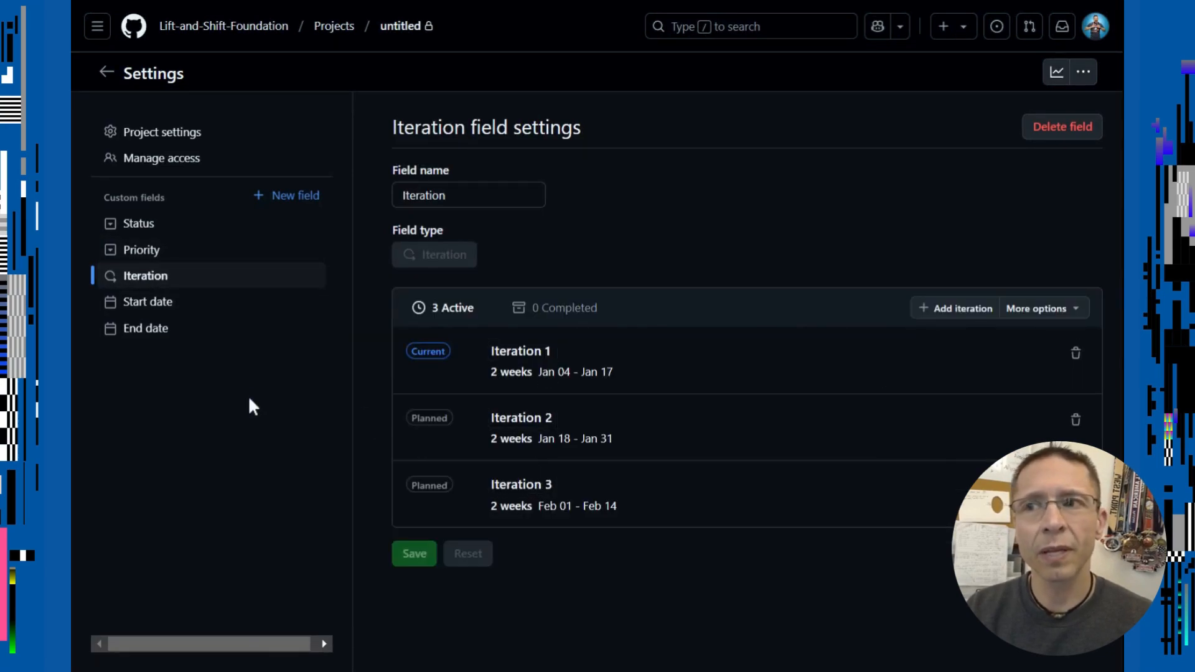
left_click(165, 303)
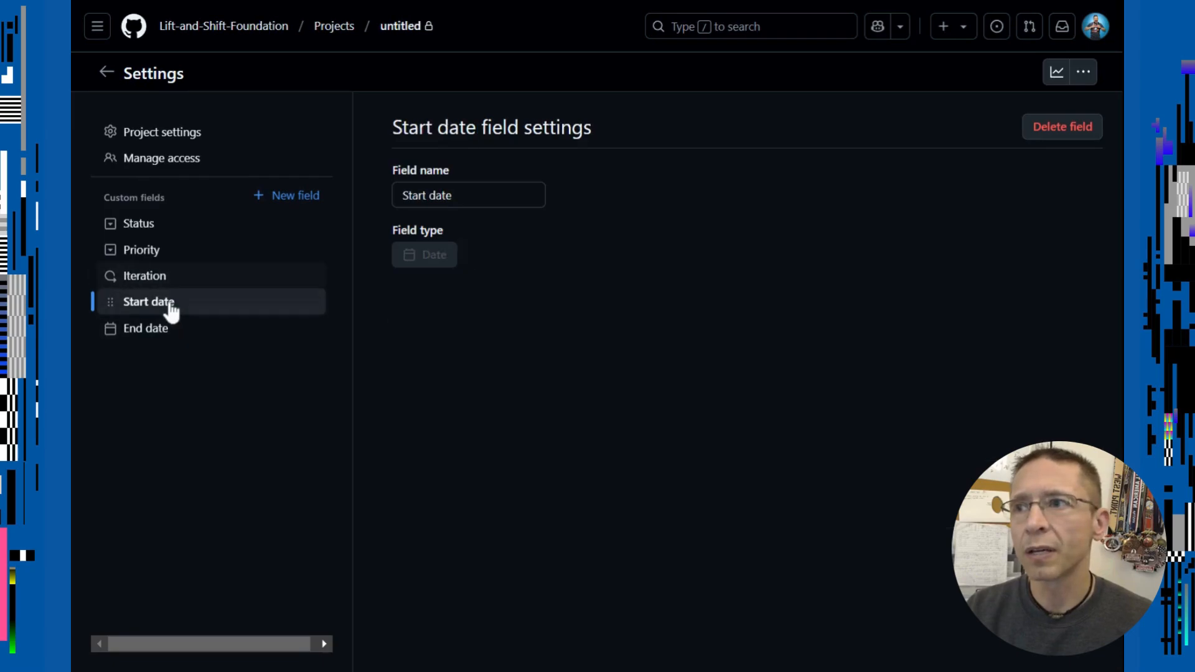
left_click(163, 340)
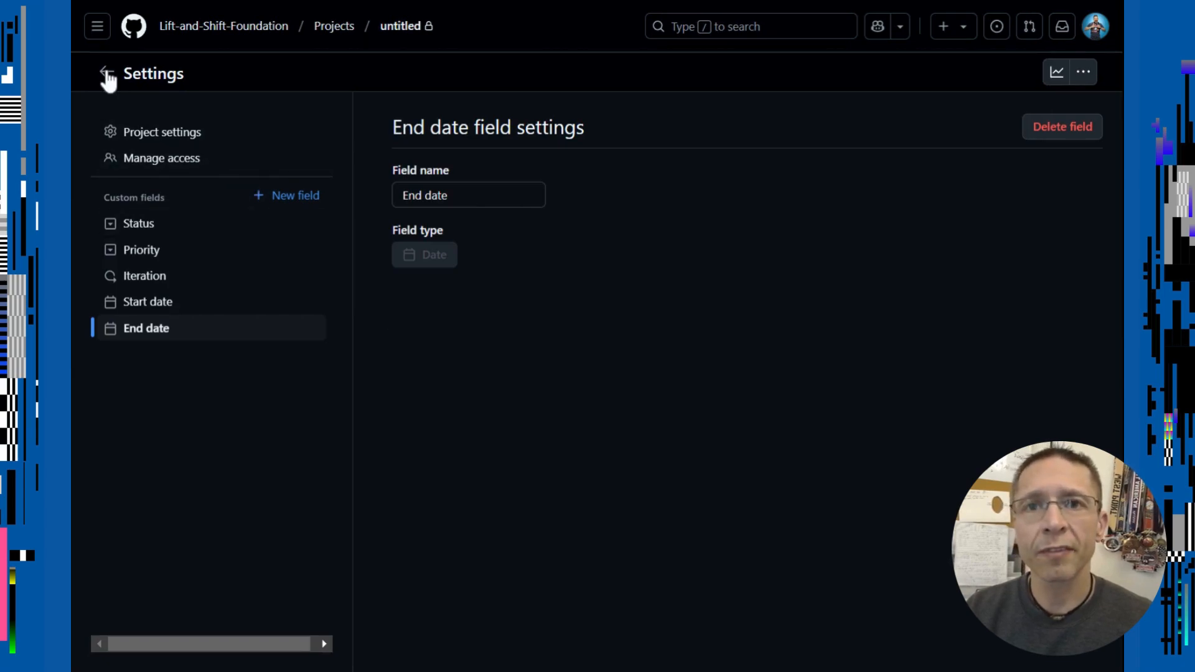
Step: Return to the project's views and reopen its general settings page
left_click(107, 76)
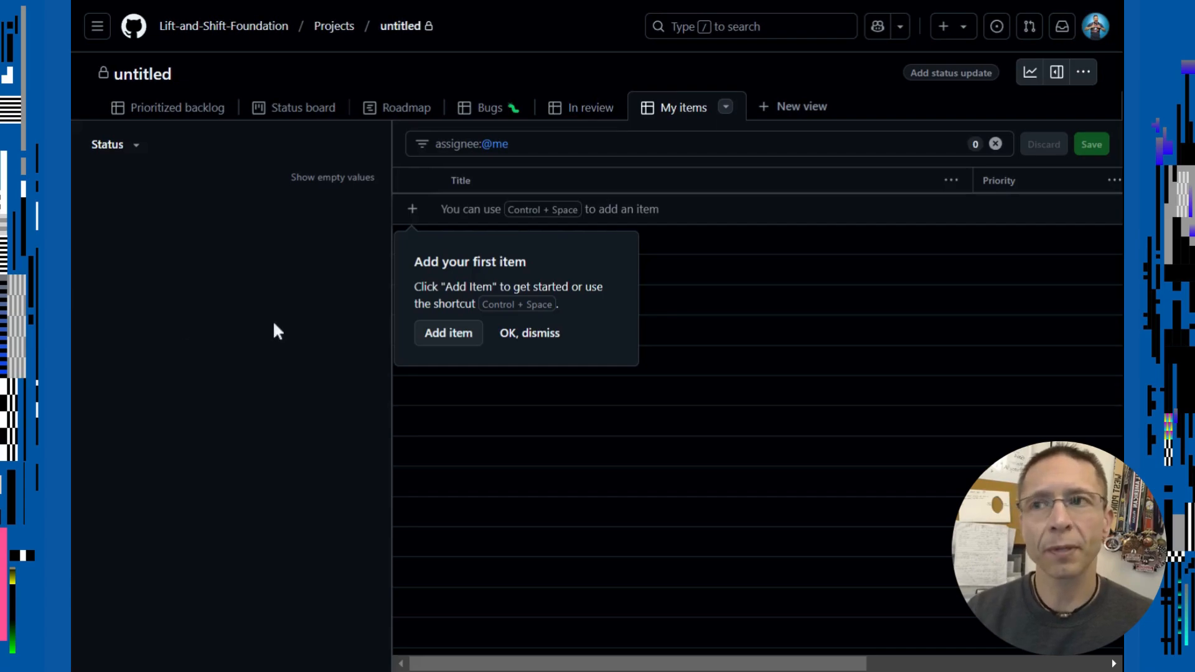
left_click(1083, 73)
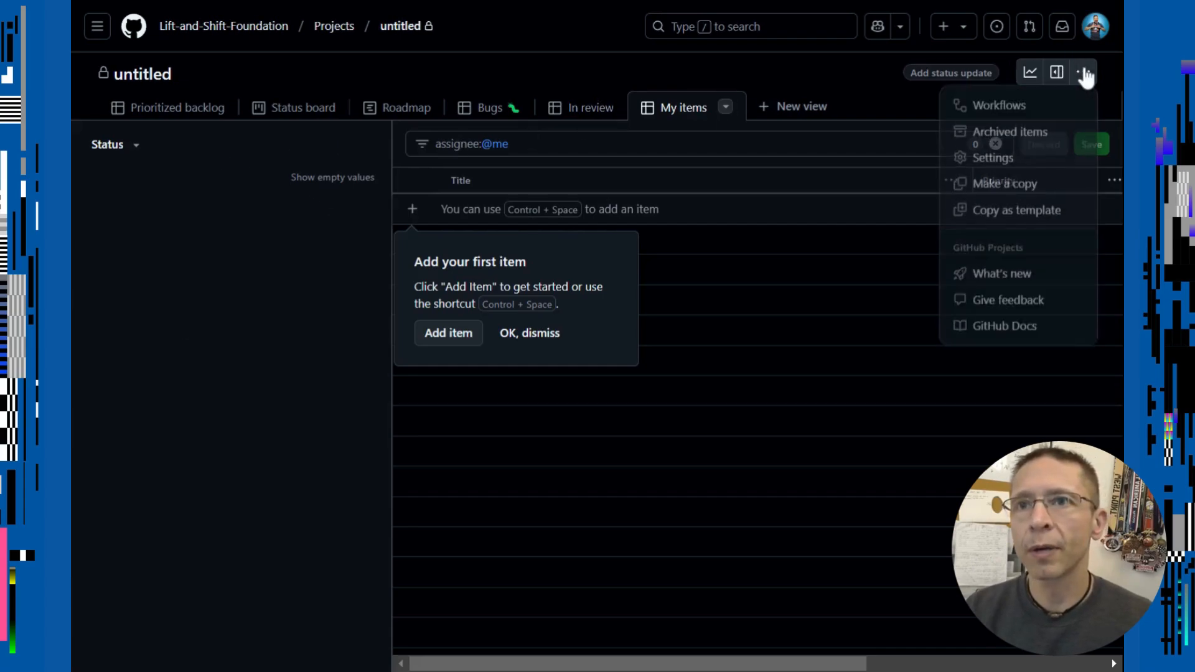
left_click(980, 160)
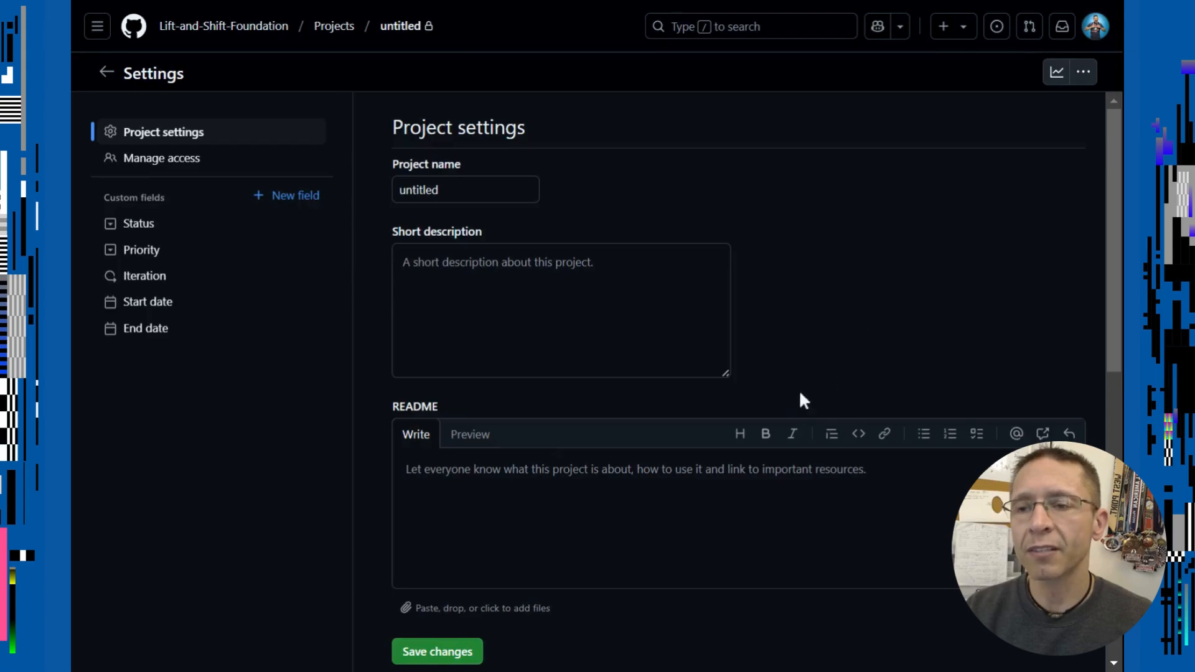
Step: Permanently delete the project from its settings, confirming the deletion with the project name untitled
scroll(799, 389, "down", 10)
left_click(972, 599)
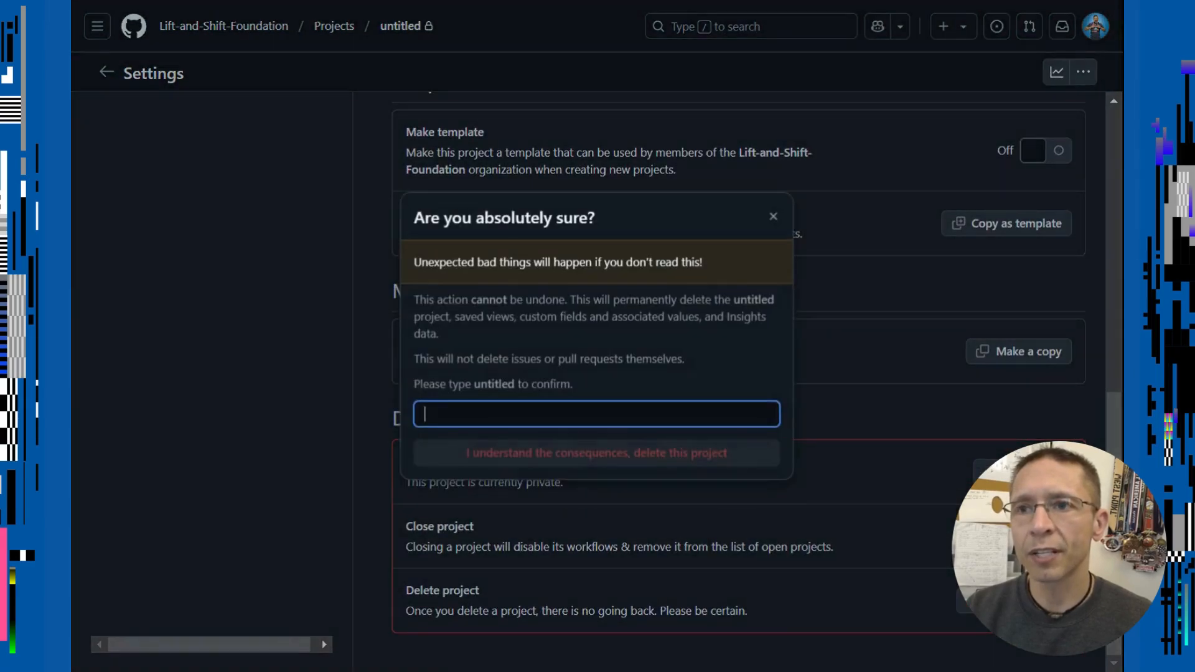
double_click(495, 384)
key("ctrl+c")
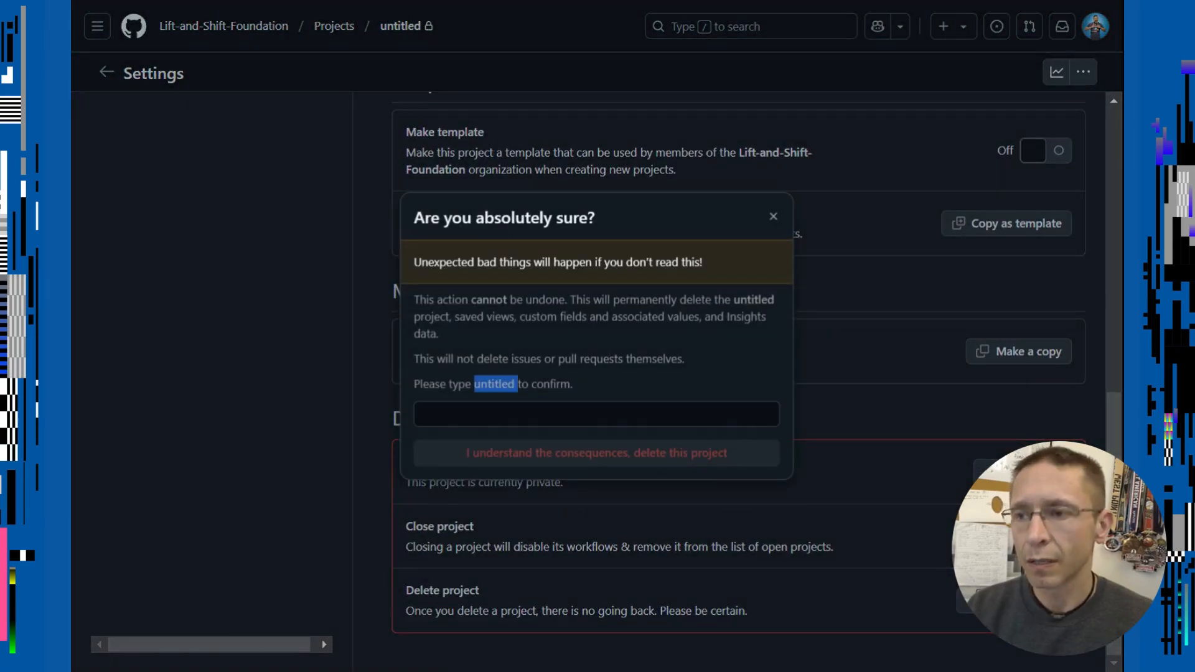
left_click(596, 414)
key("ctrl+v")
key("Return")
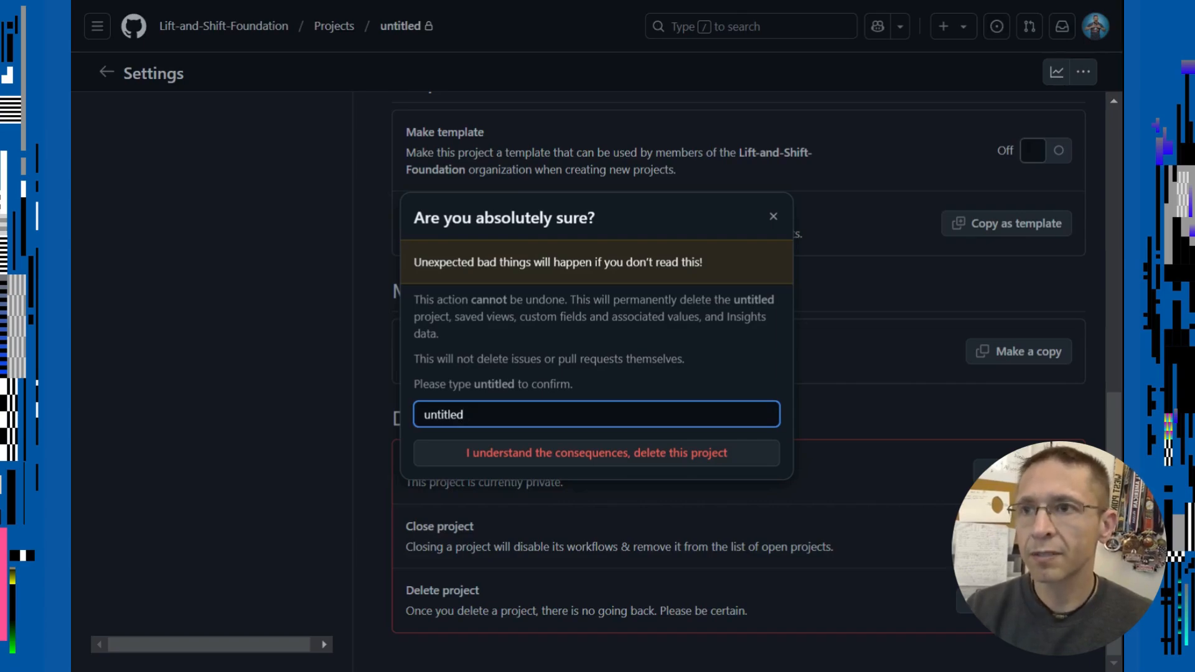
Step: Start a new organization project from scratch with the Table layout and read the layout's description
scroll(597, 479, "down", 5)
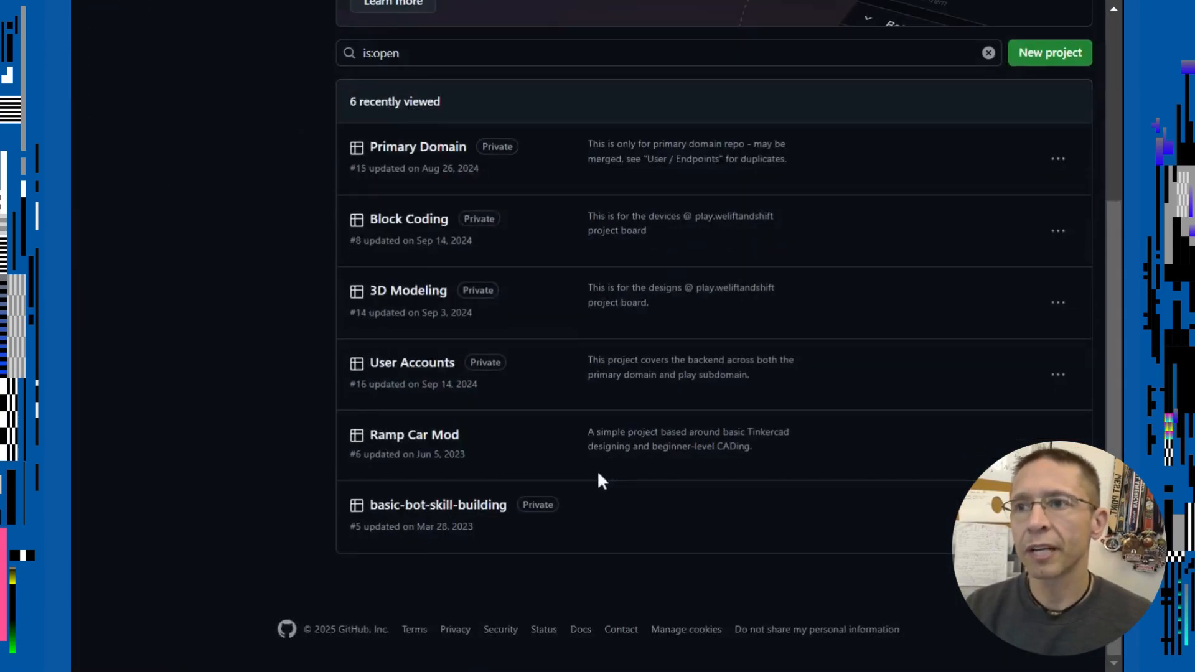
scroll(597, 479, "up", 5)
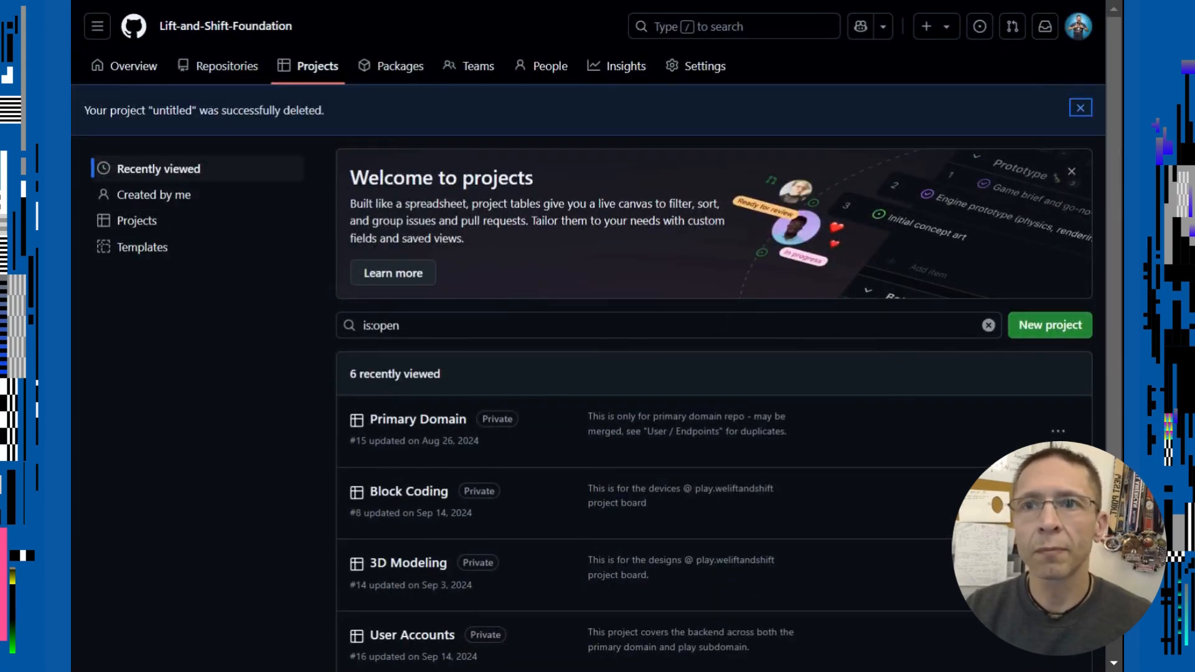
left_click(1035, 325)
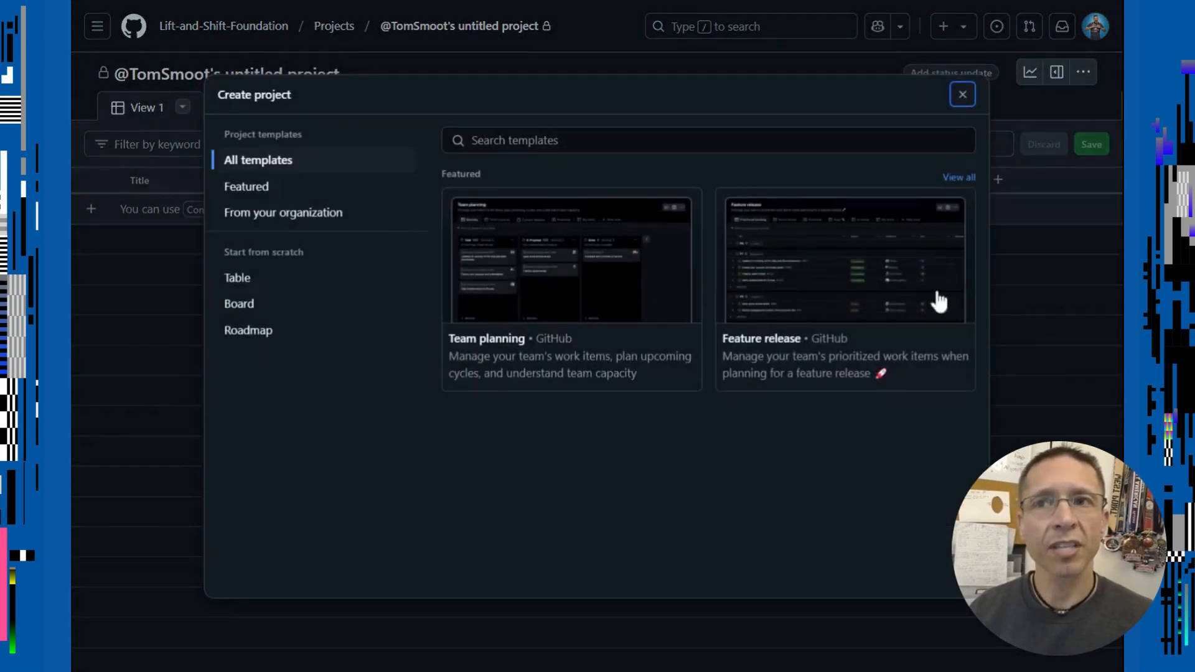
left_click(236, 280)
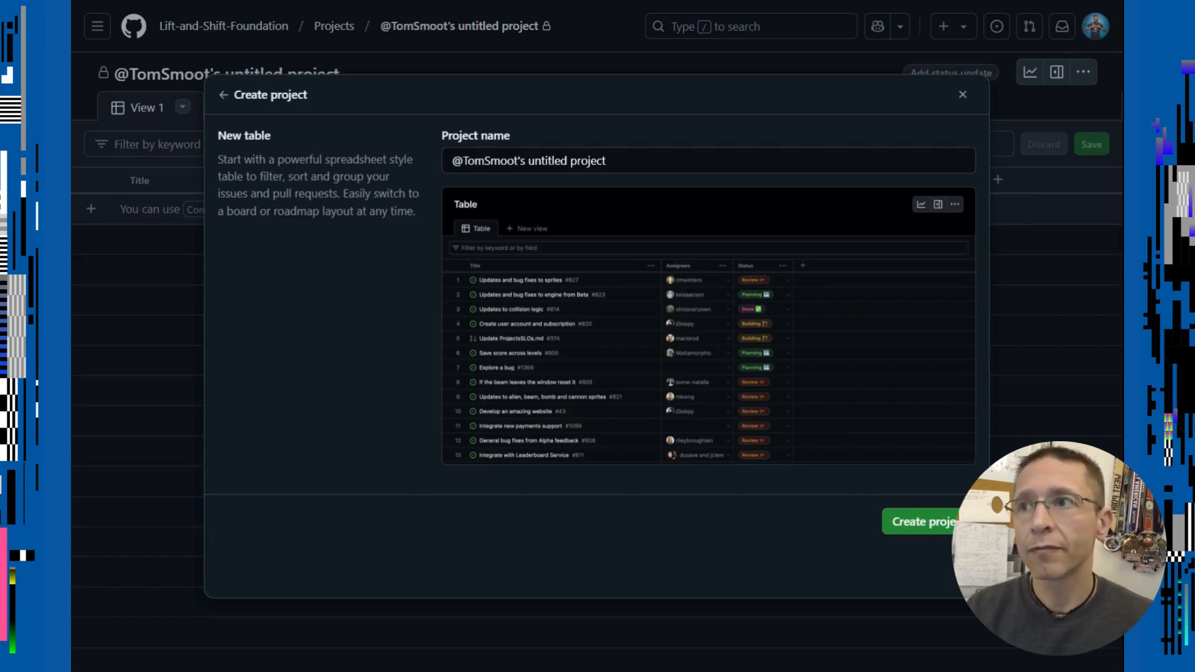
left_click_drag(342, 193, 416, 211)
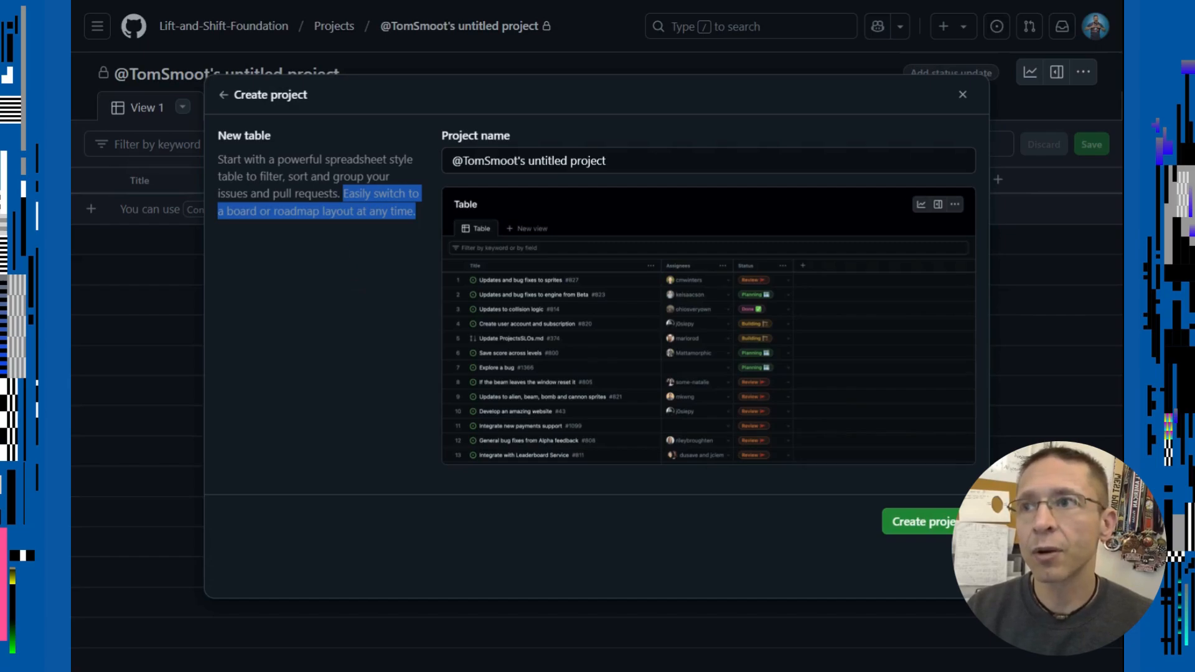
left_click_drag(325, 160, 243, 177)
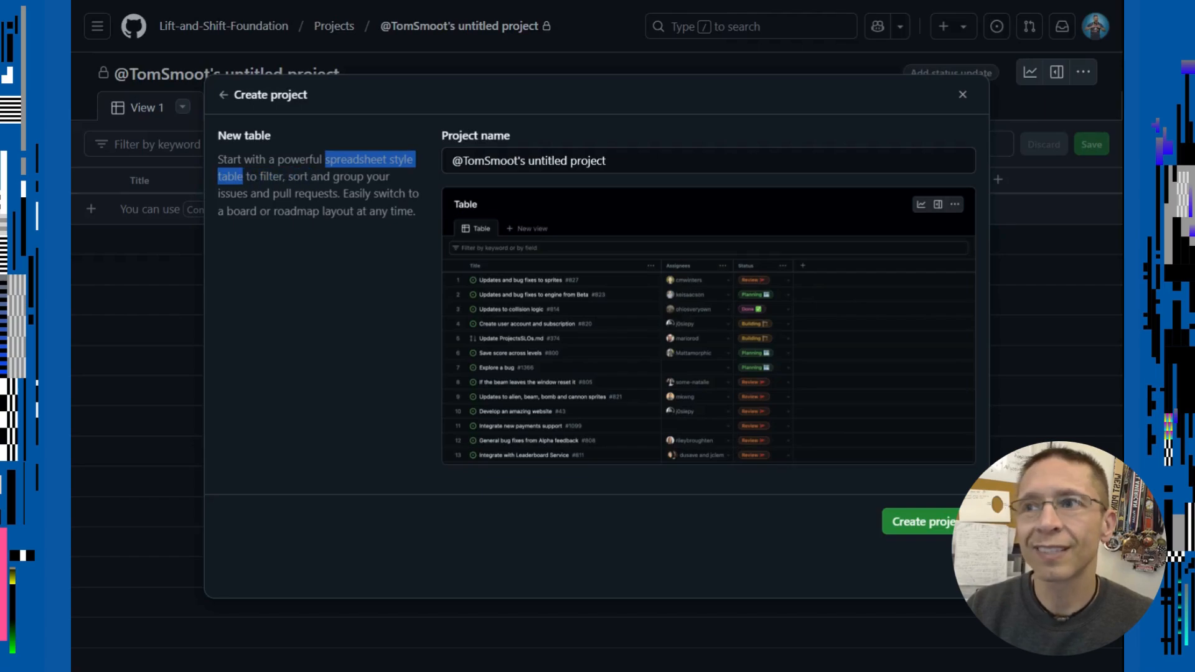
left_click(312, 334)
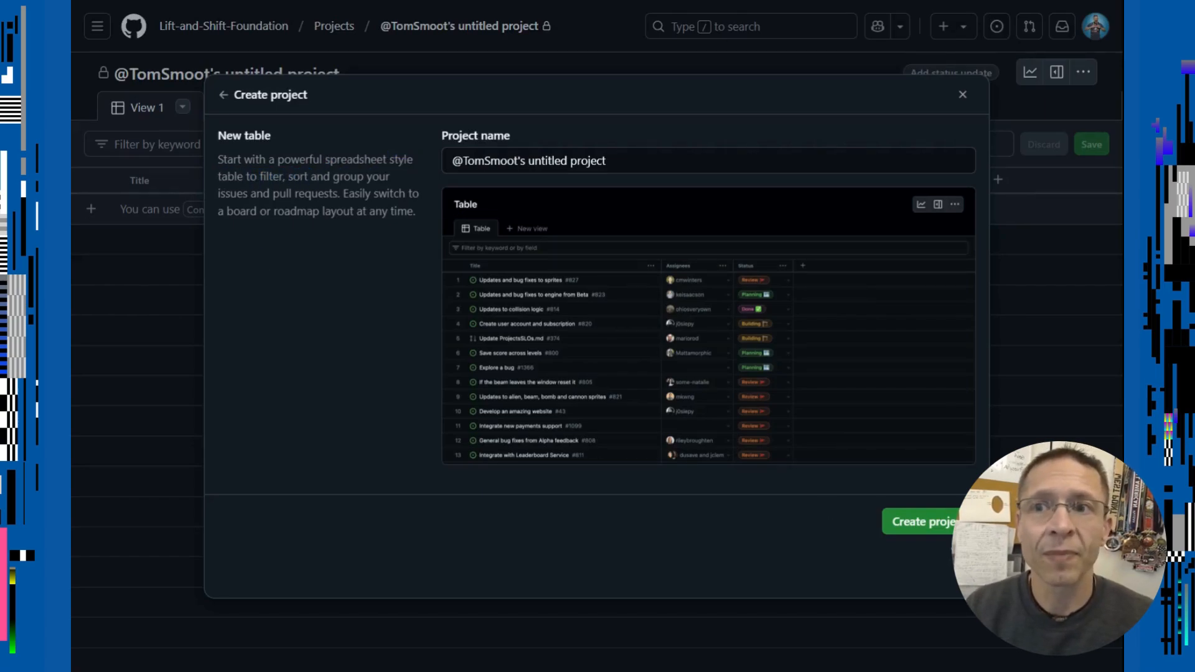
Step: Name the new table project with the word "project" followed by the owner's first name, and create it
left_click(616, 163)
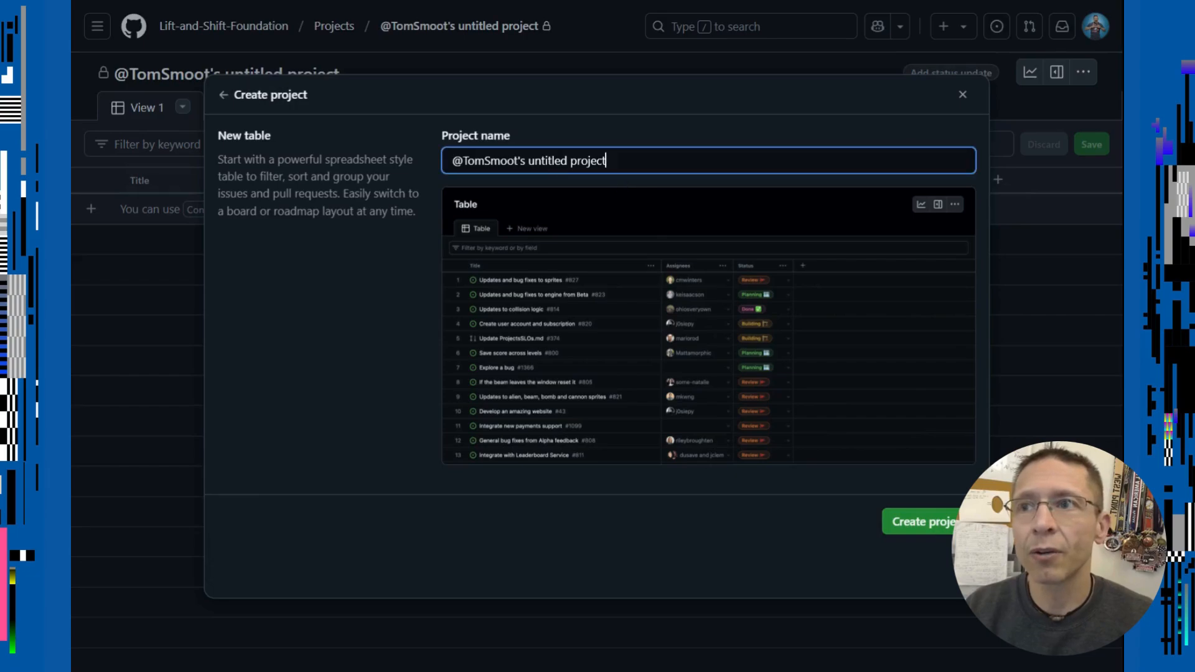
key("ctrl+a")
type("project tom")
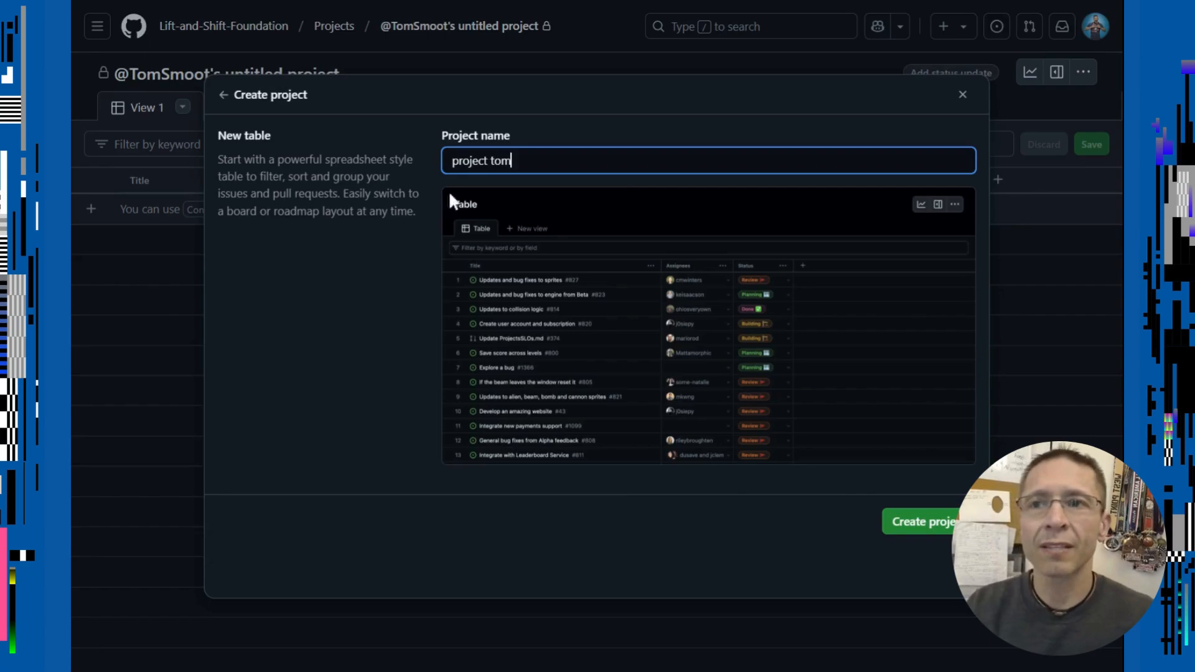
left_click(928, 527)
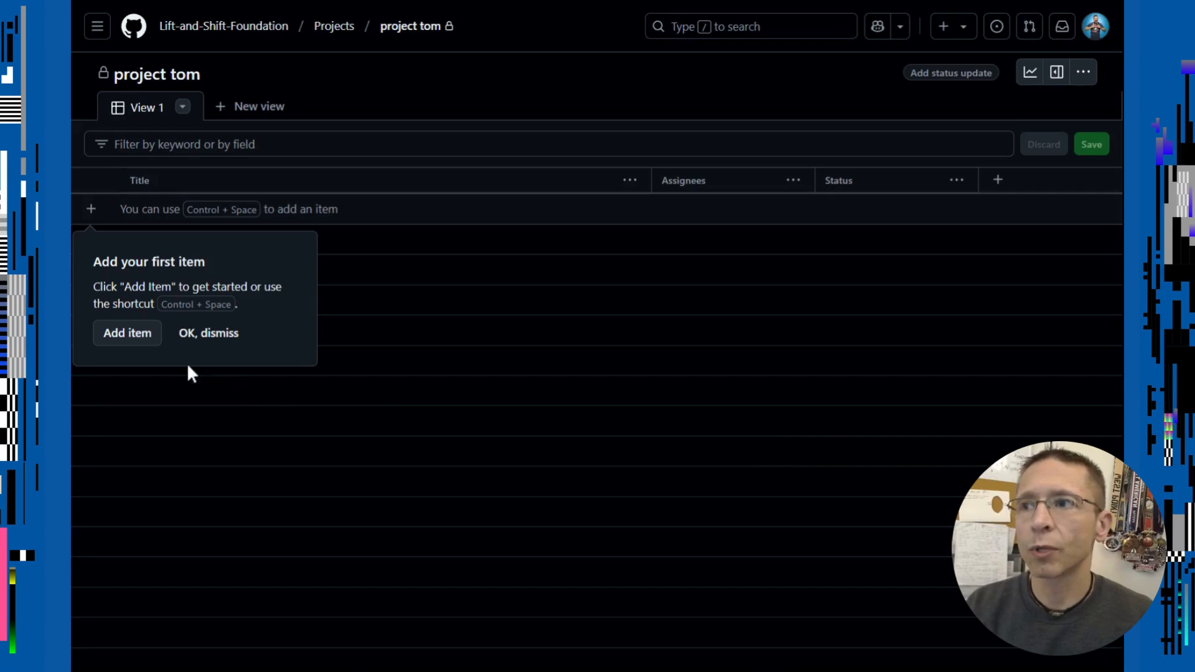
Step: Add three draft items to the table: login endpoint, login page and sign up page
left_click(127, 333)
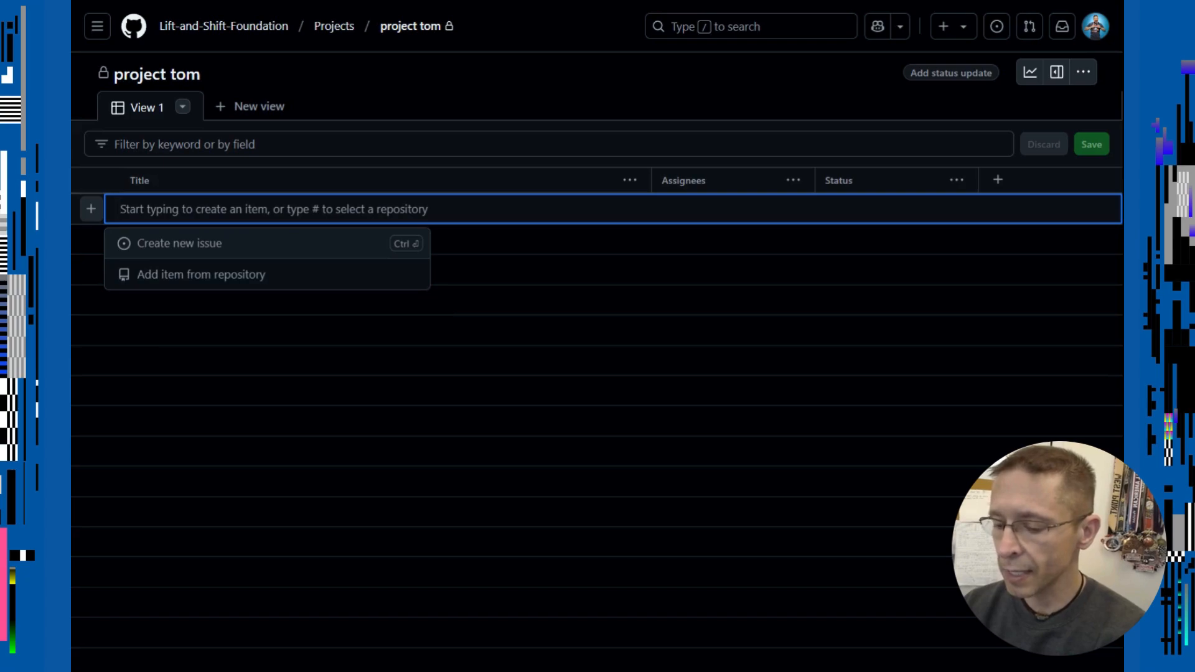
type("login")
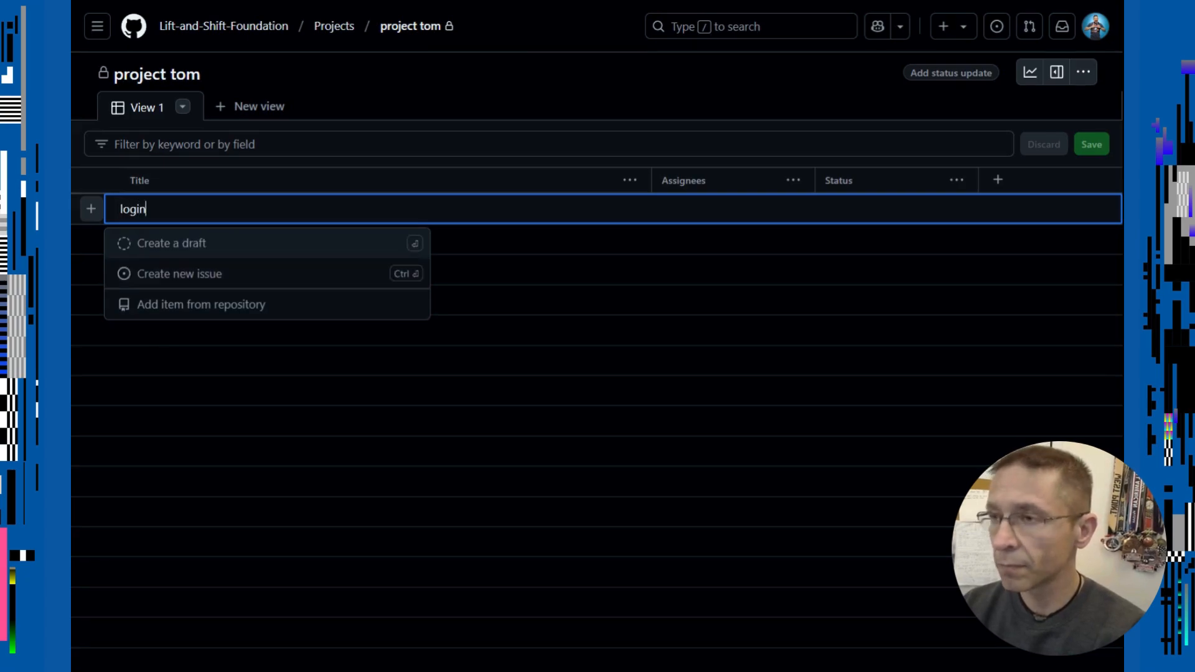
type(" endpoint")
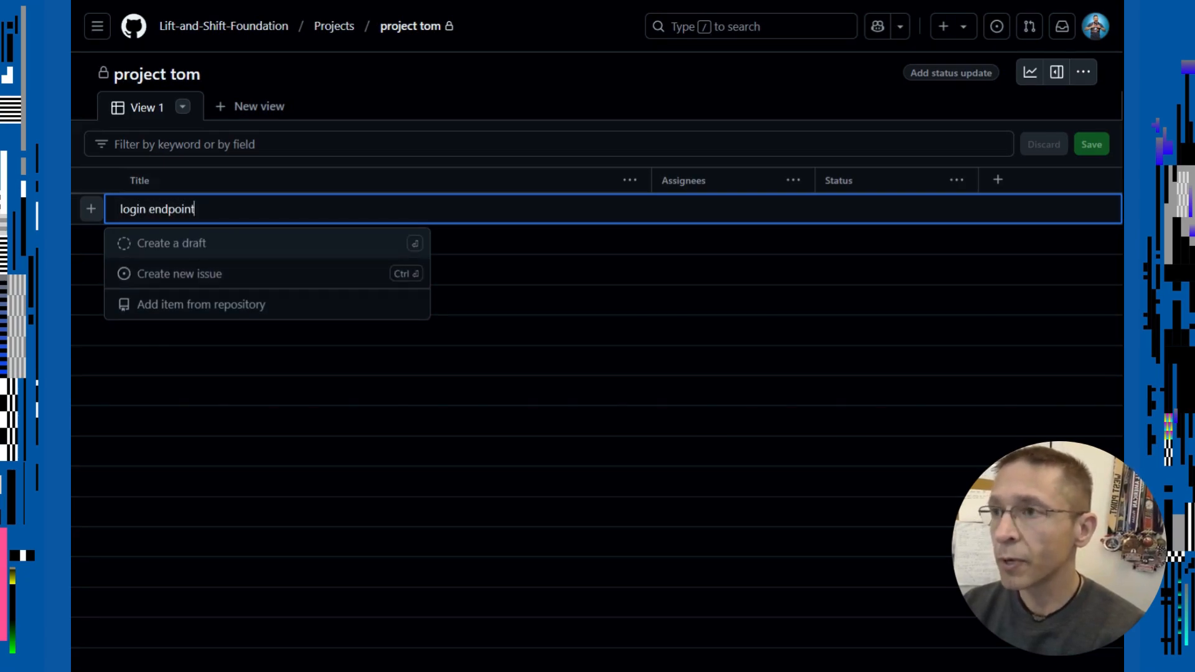
key("Return")
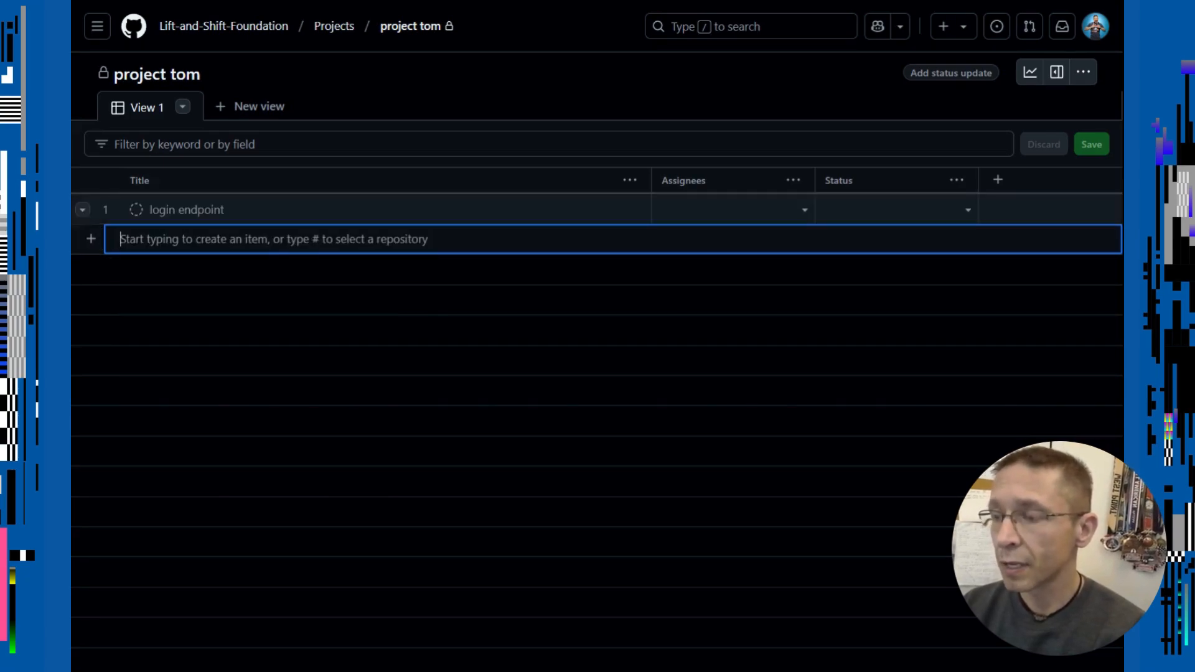
type("logi")
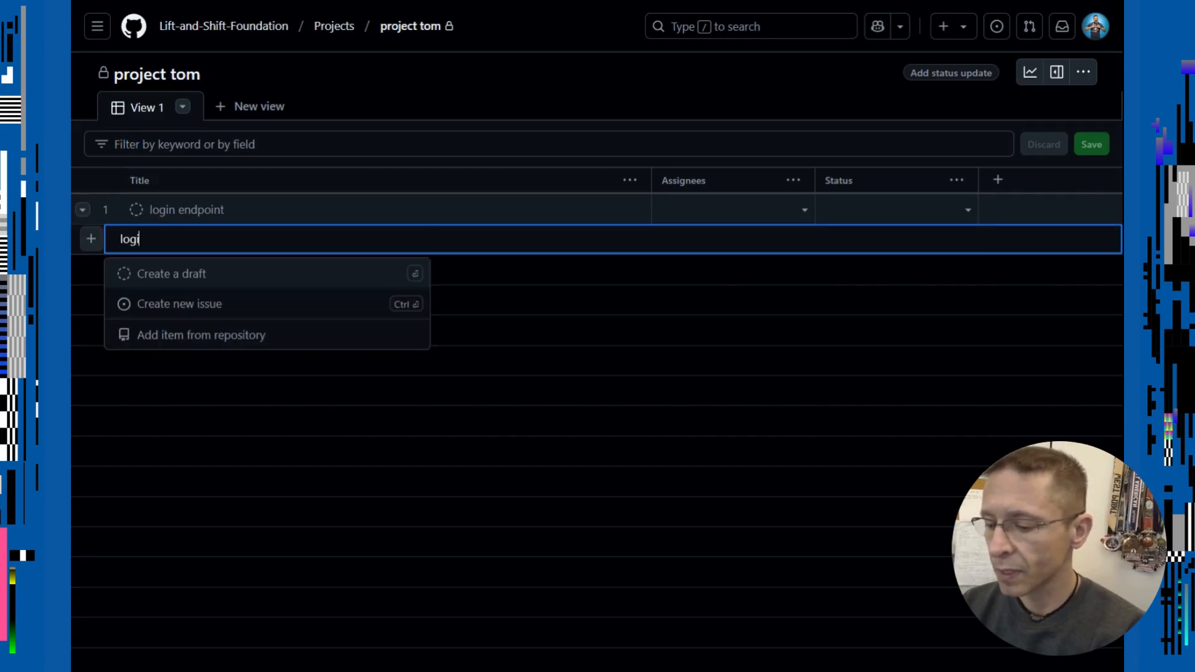
type("n page")
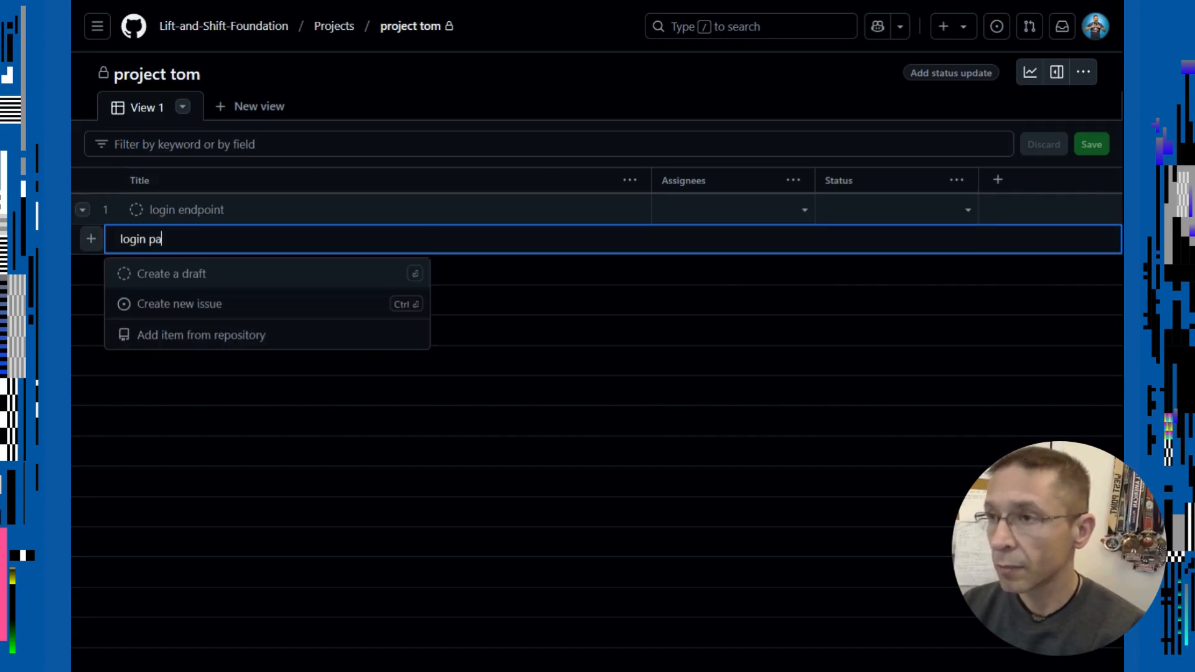
key("Return")
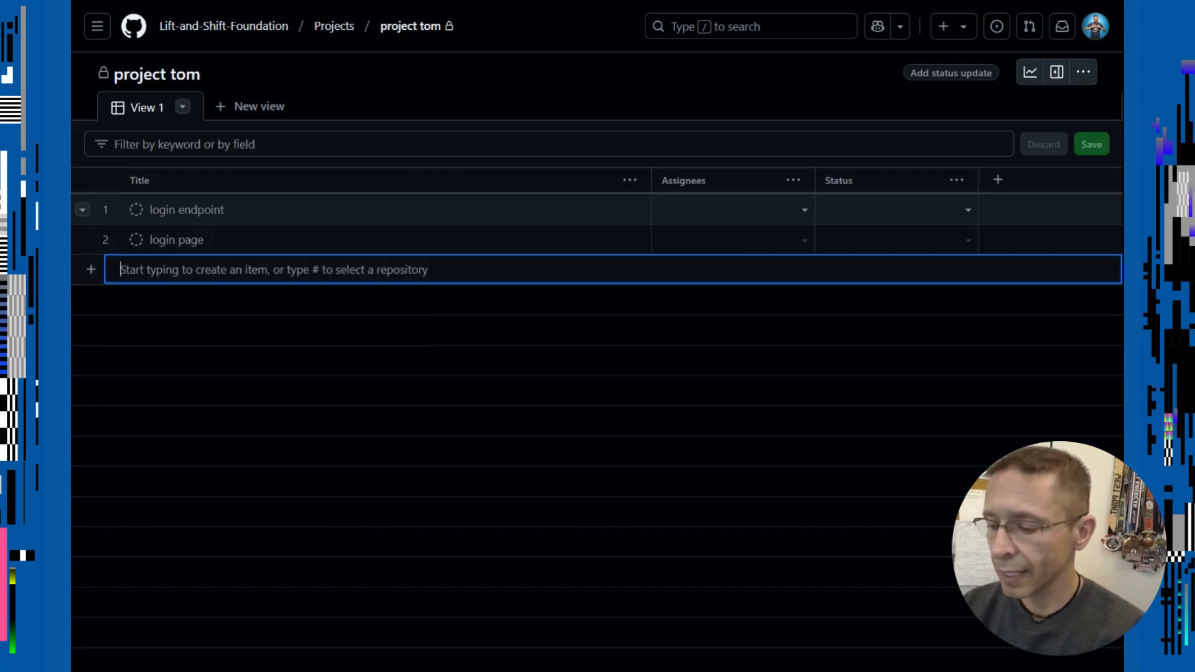
type("sign up page")
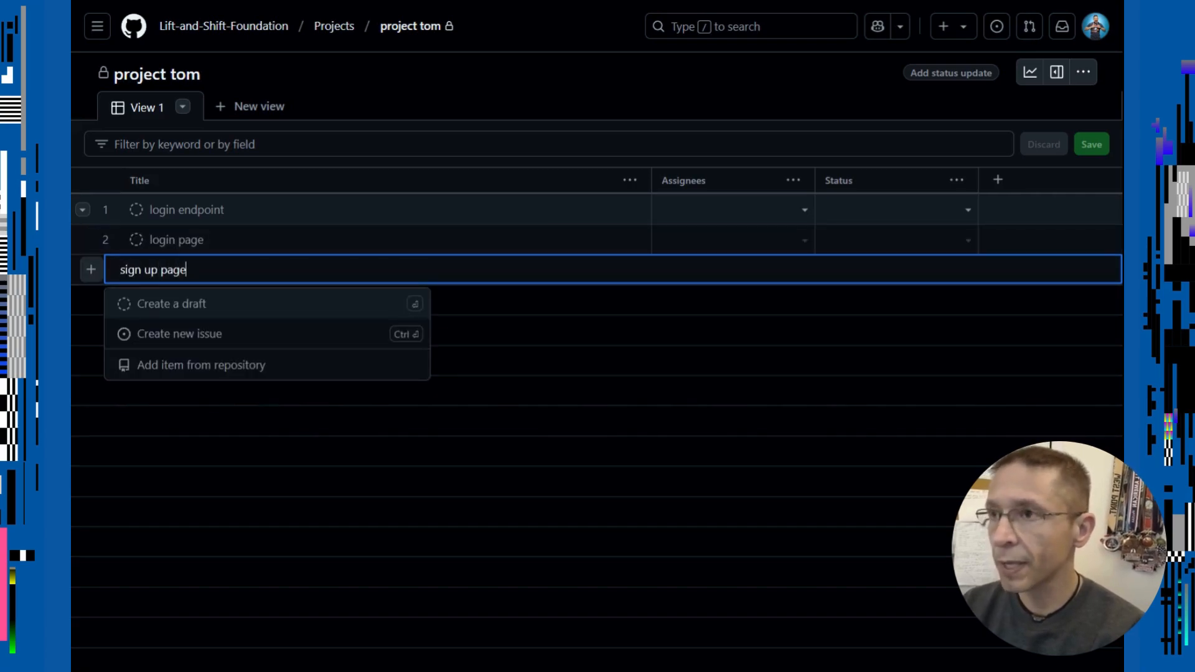
key("Return")
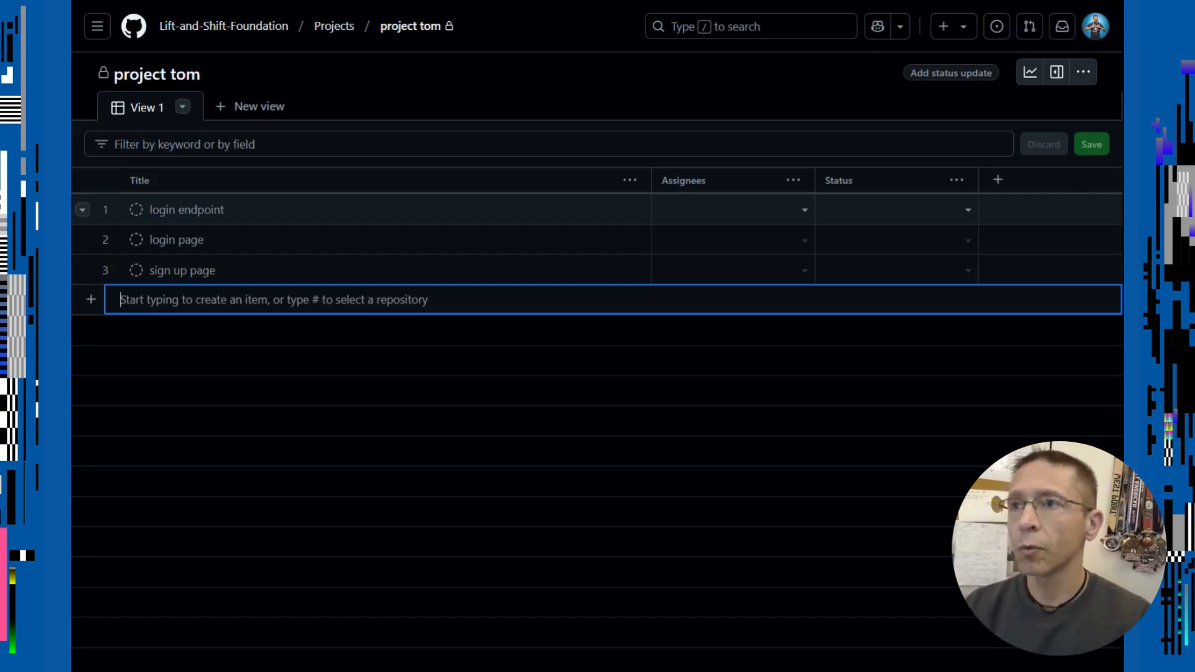
Step: Assign the login endpoint, login page and sign up page items to the project owner's account
left_click(802, 211)
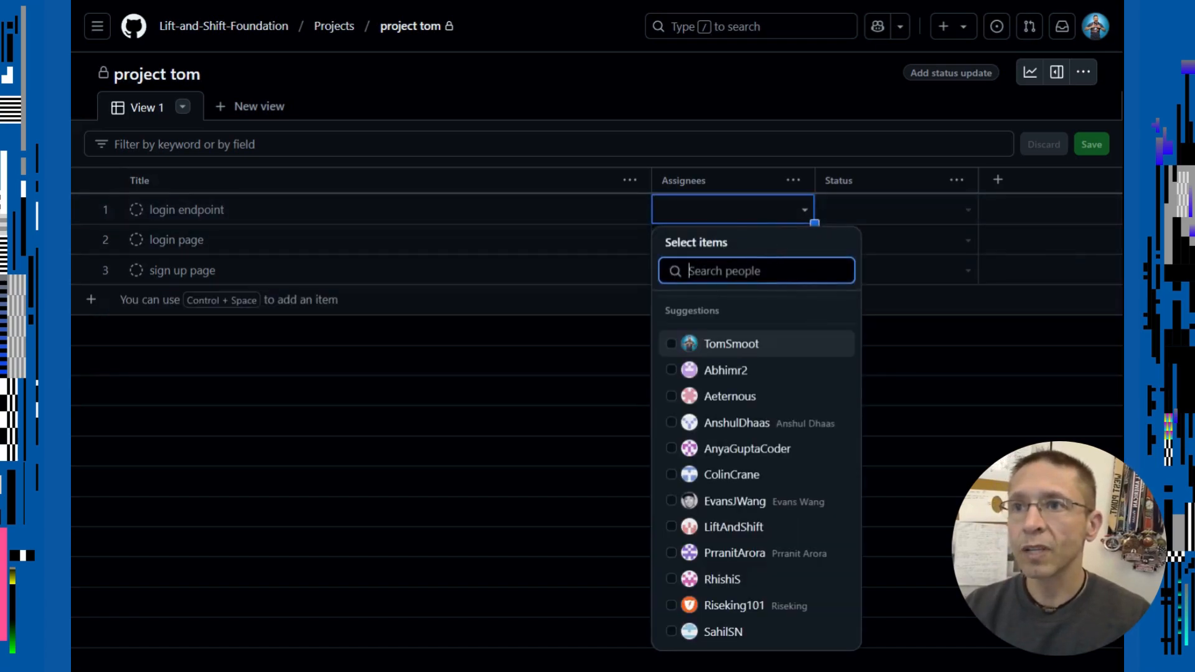
left_click(670, 343)
left_click(631, 233)
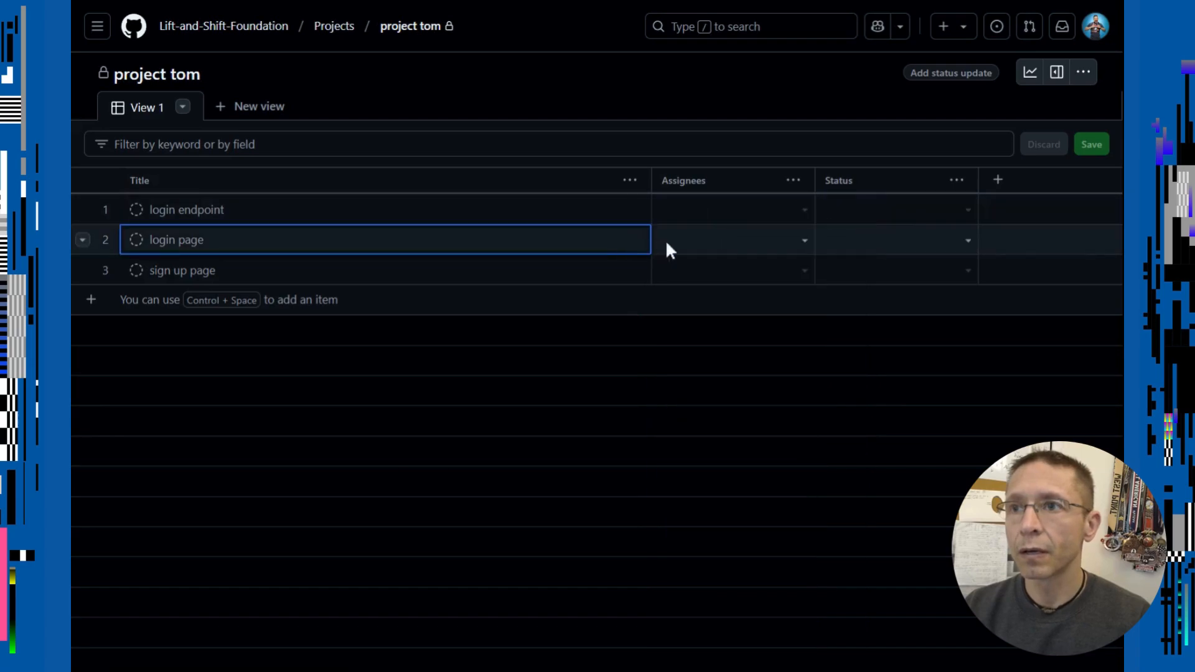
left_click(804, 214)
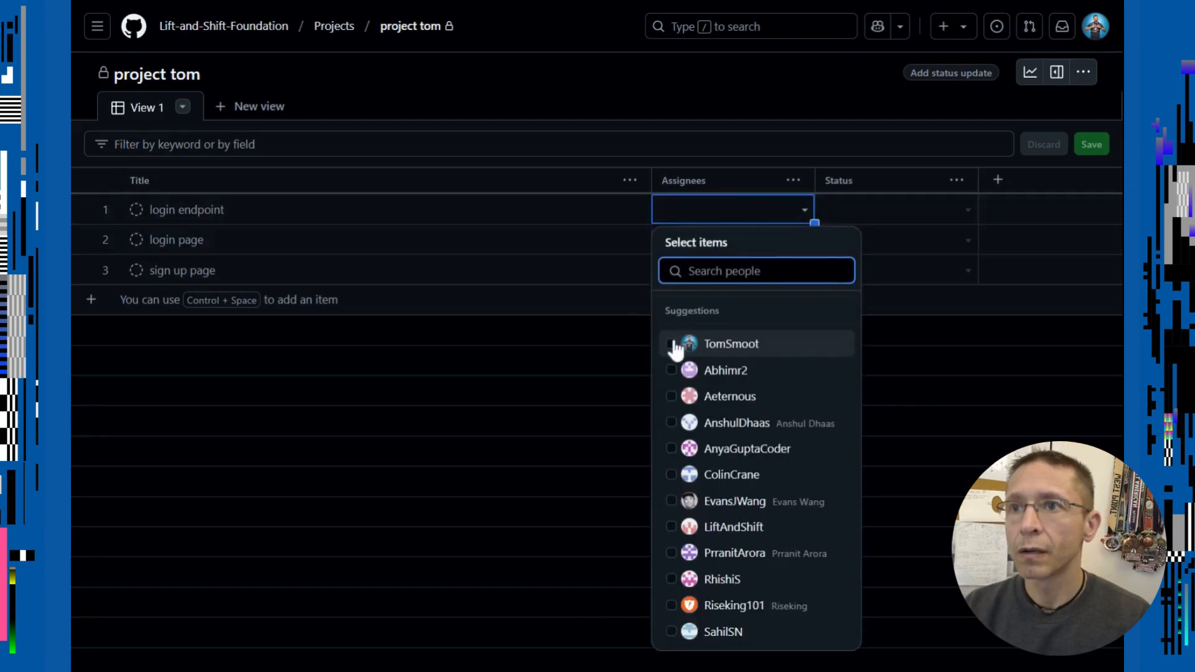
left_click(898, 342)
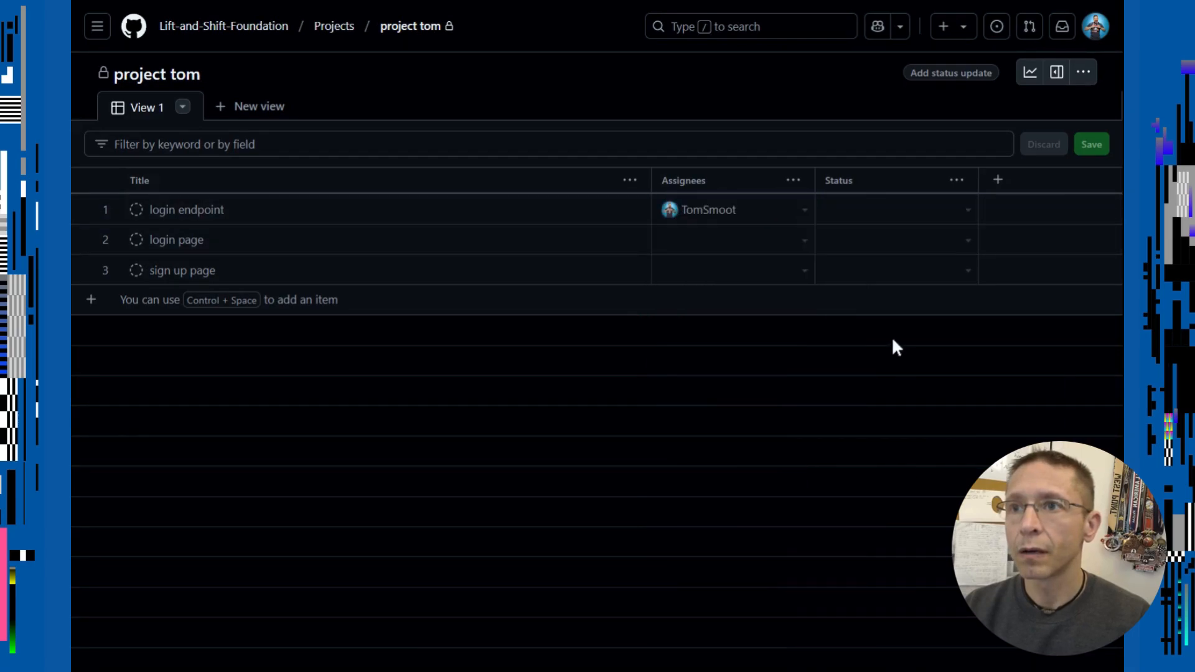
left_click(805, 249)
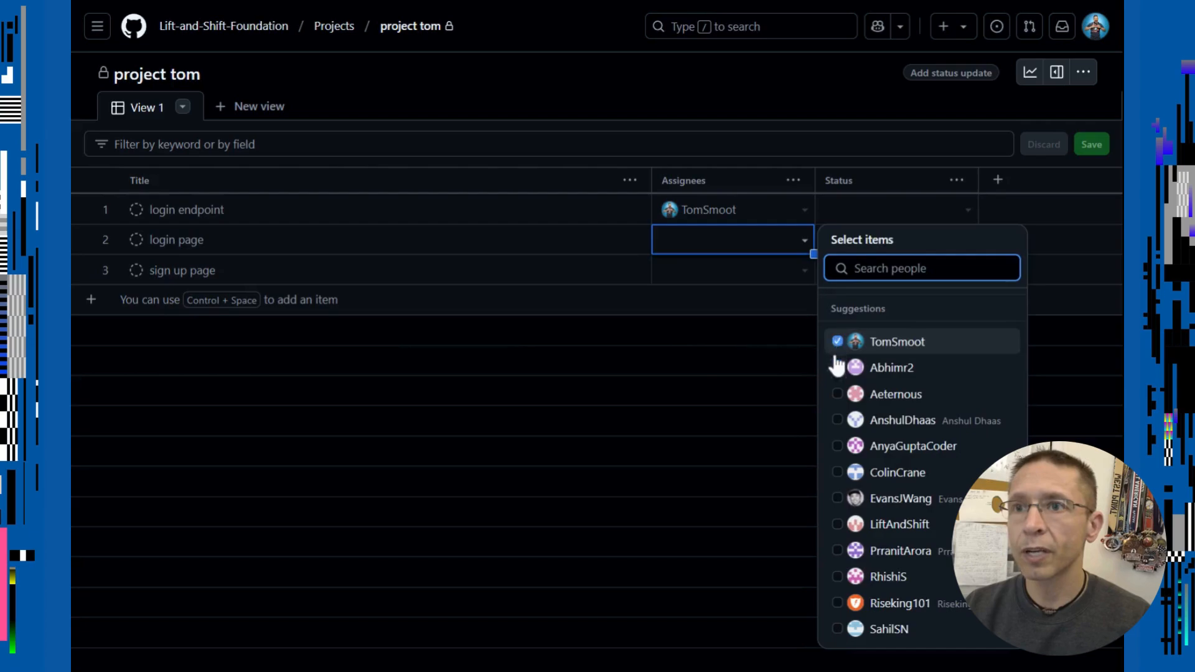
left_click(835, 341)
left_click(801, 277)
left_click(837, 368)
left_click(726, 379)
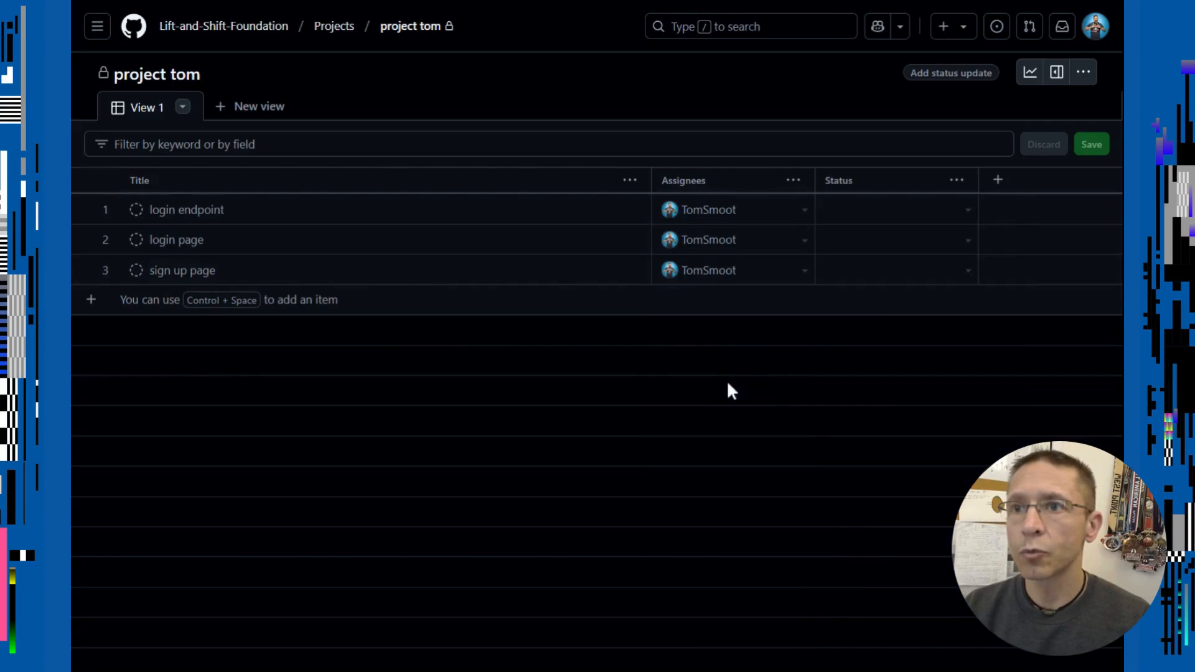
Step: Set the status of login endpoint and login page to Done and of sign up page to In Progress
left_click(967, 210)
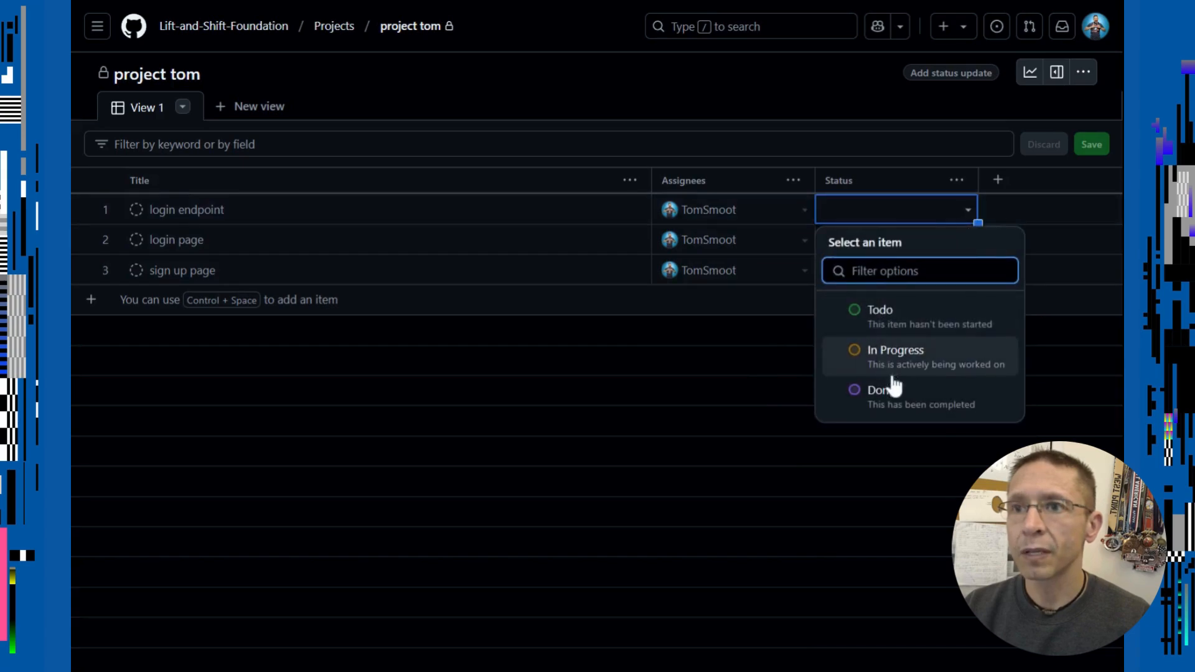
left_click(889, 407)
left_click(967, 241)
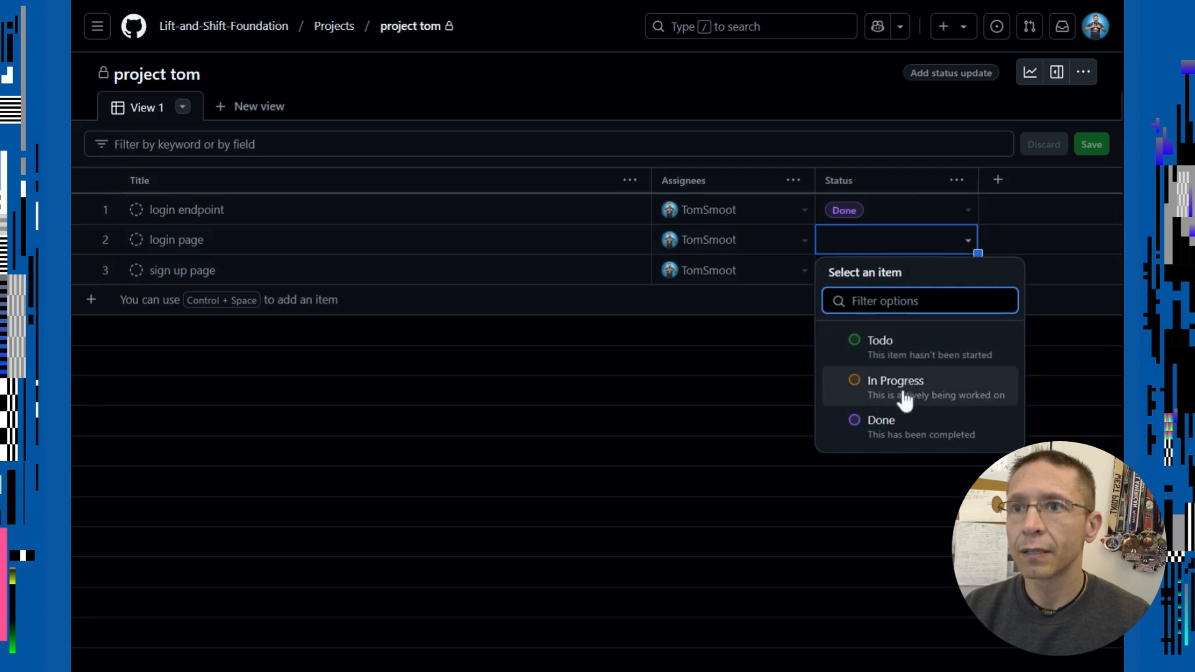
left_click(891, 428)
left_click(966, 271)
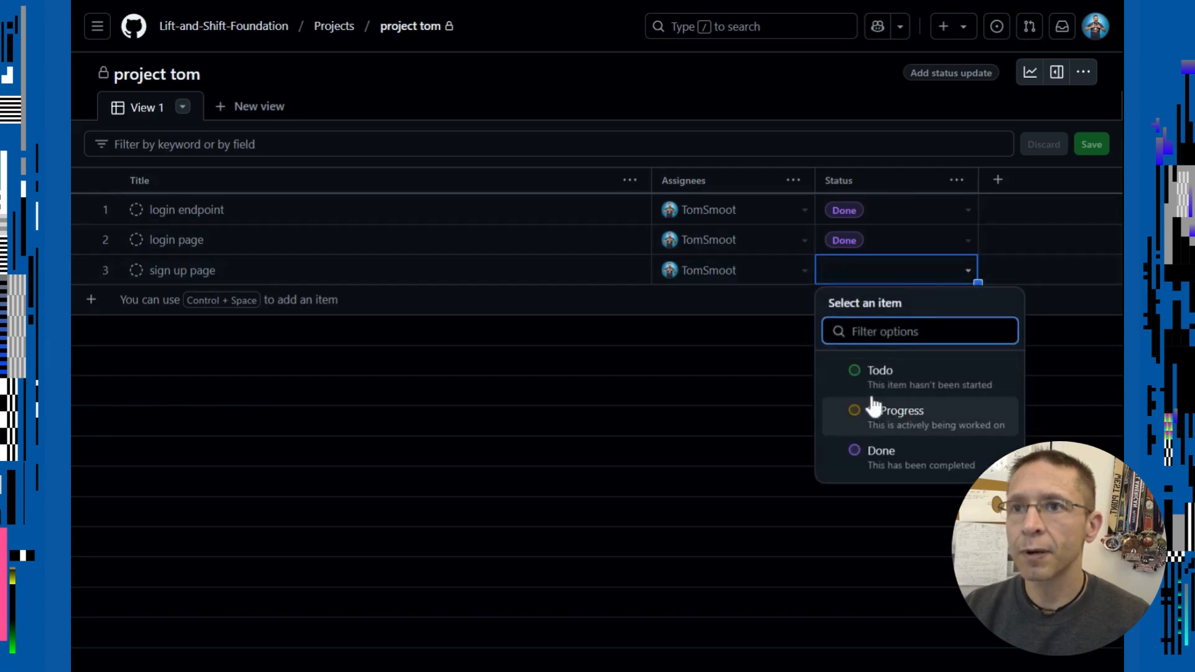
left_click(882, 409)
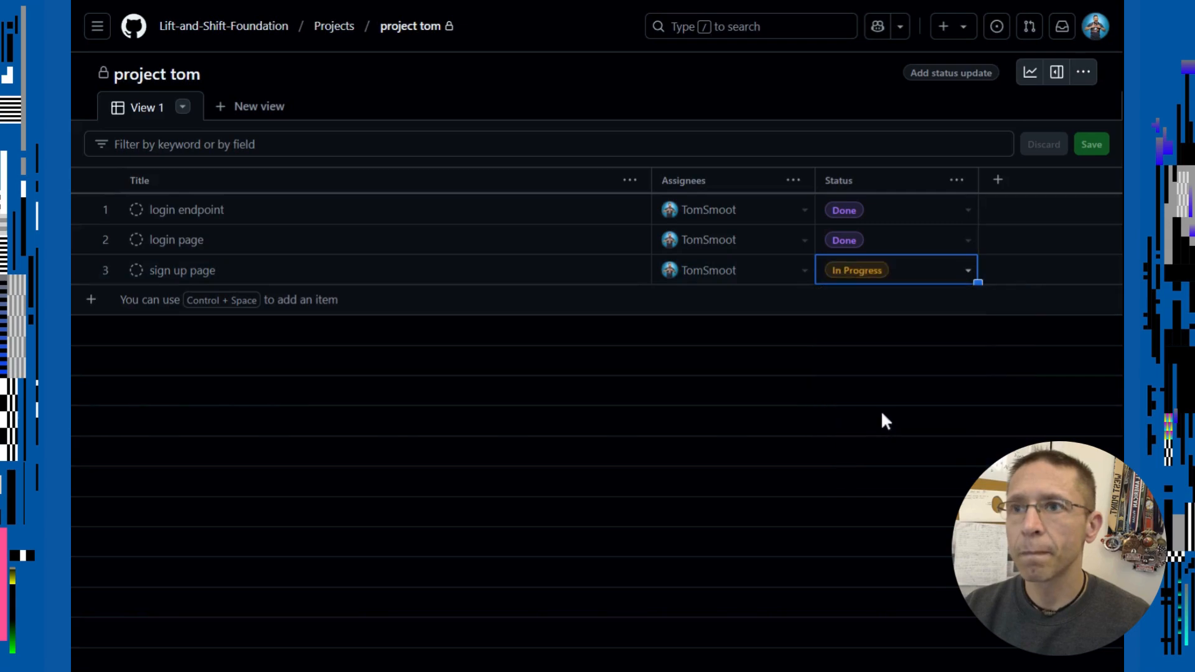
left_click(813, 385)
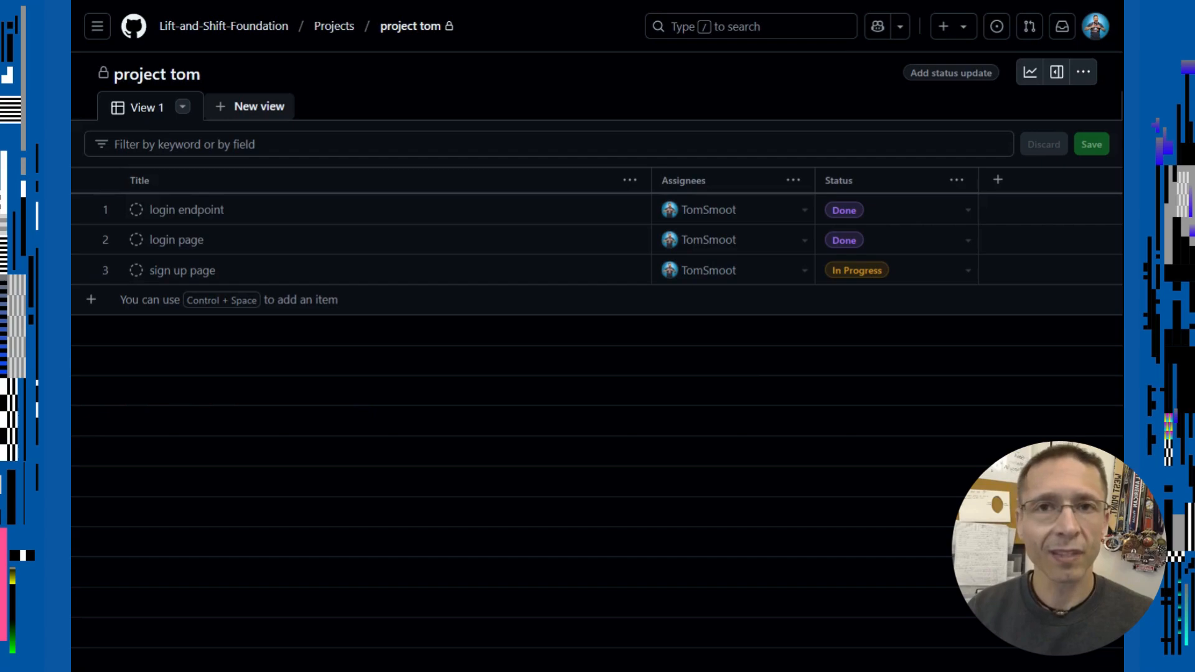
Step: Add a new view with the Board layout to the project
left_click(256, 112)
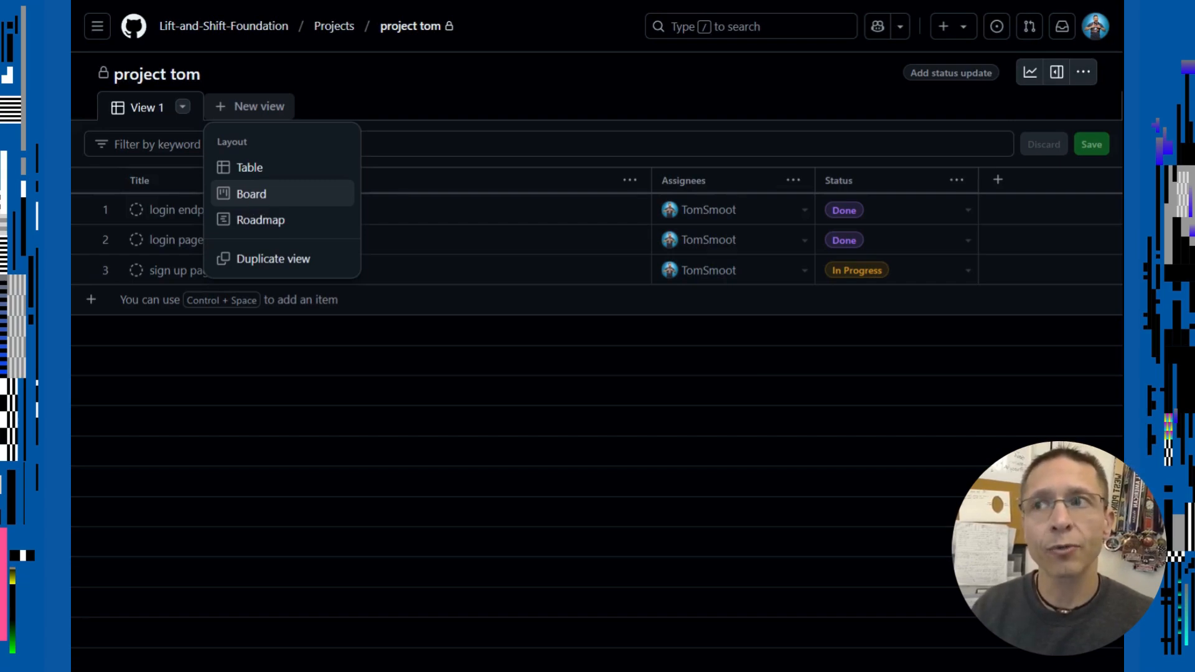
left_click(249, 193)
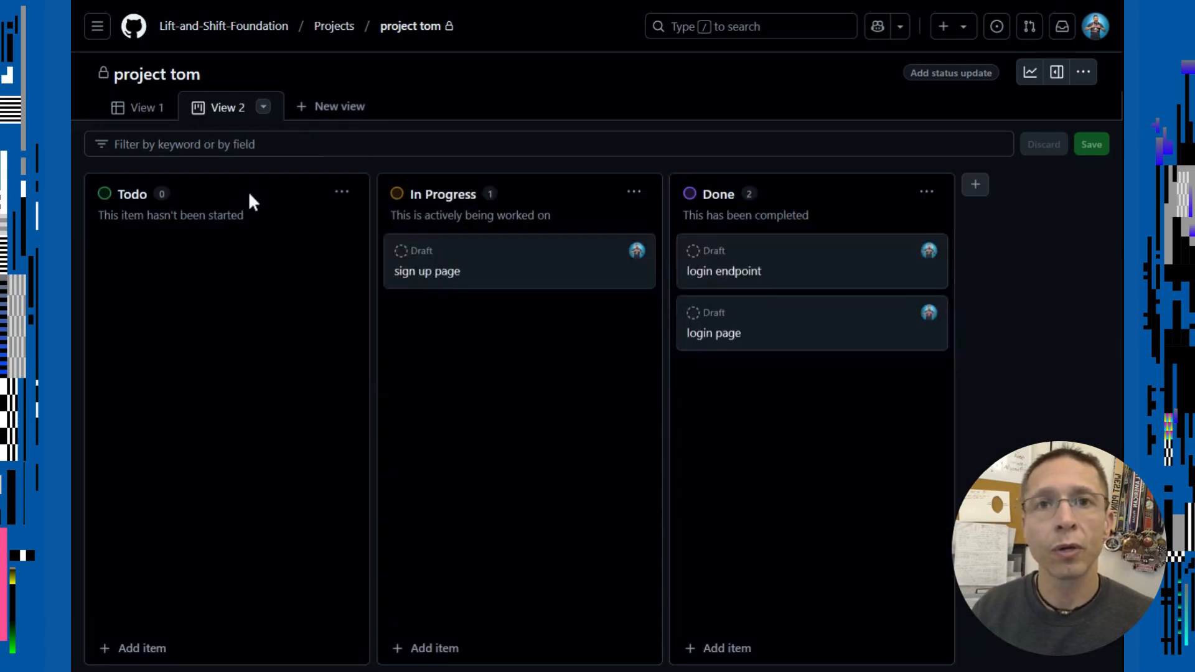
Step: Add a new view with the Roadmap layout to the project
left_click(322, 110)
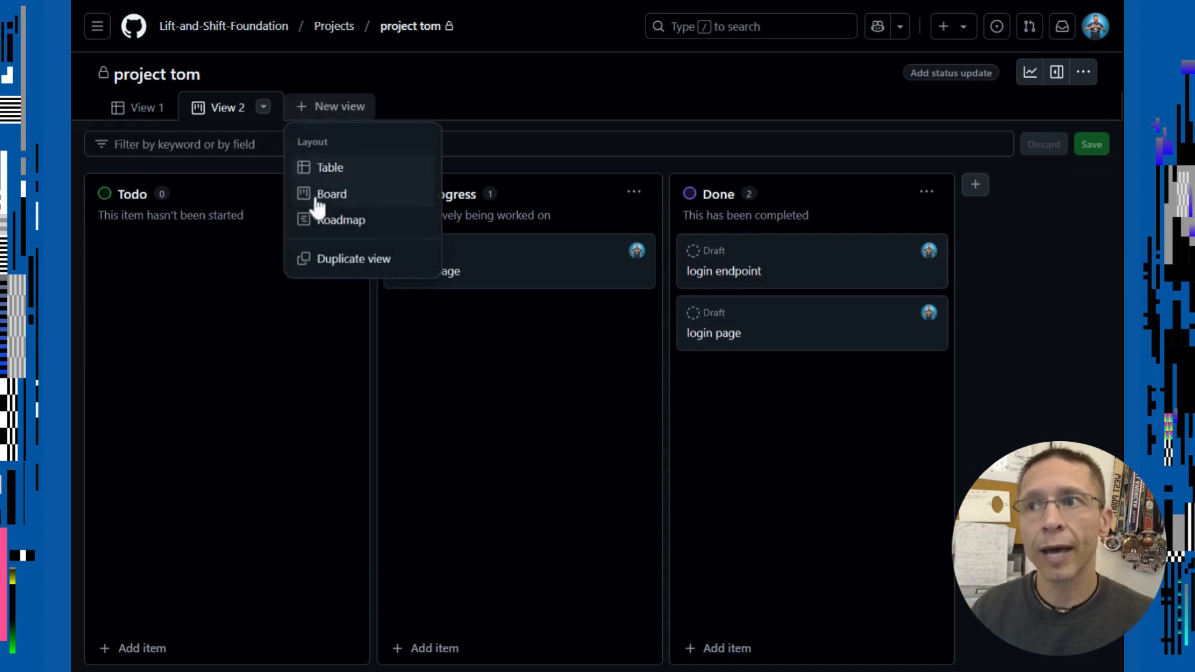
left_click(324, 221)
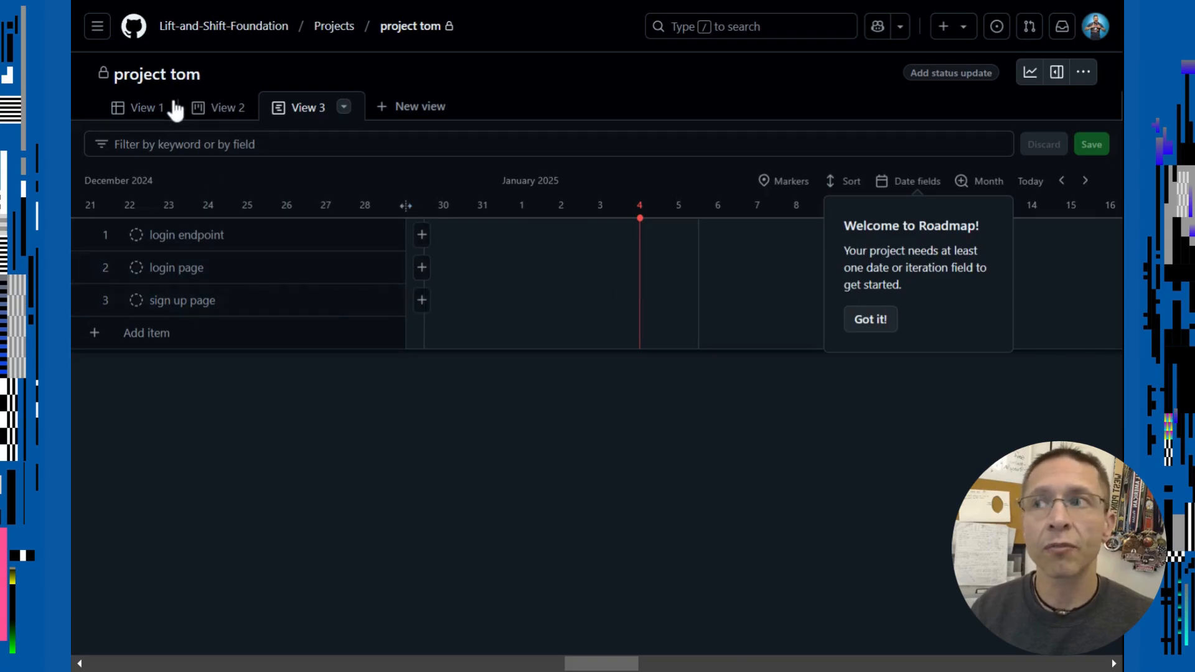
Step: Rename the project's first view, the table of items, as Table
left_click(147, 111)
left_click(183, 109)
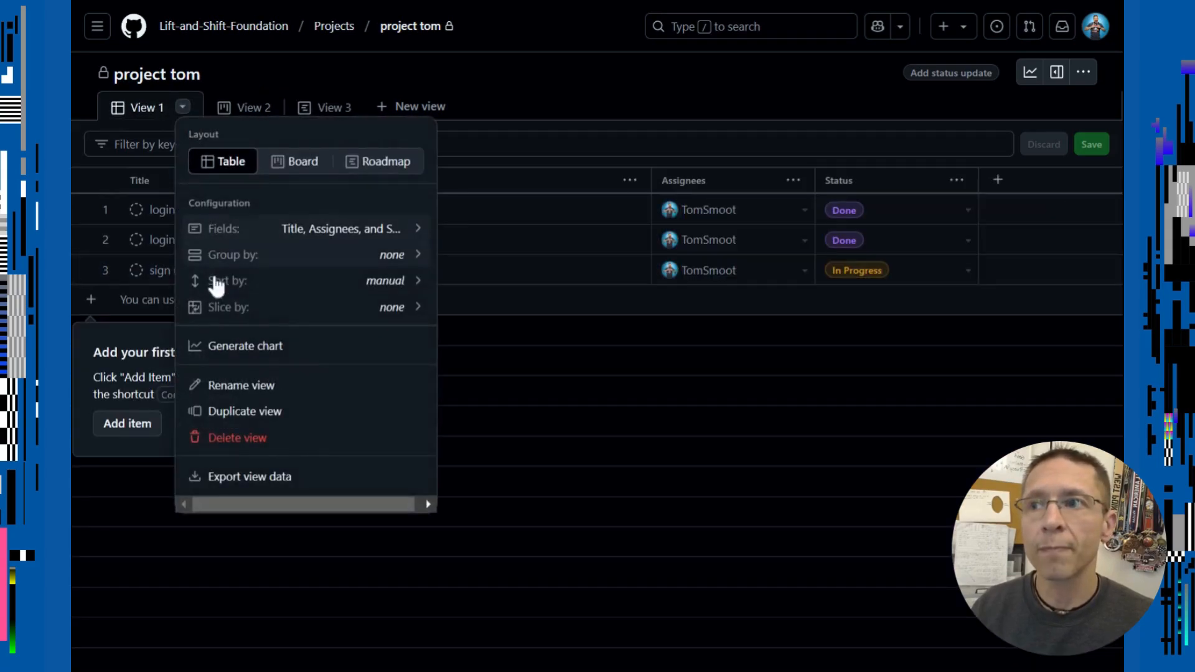
left_click(234, 382)
key("BackSpace")
key("BackSpace")
key("BackSpace")
key("BackSpace")
key("BackSpace")
key("BackSpace")
type("Table")
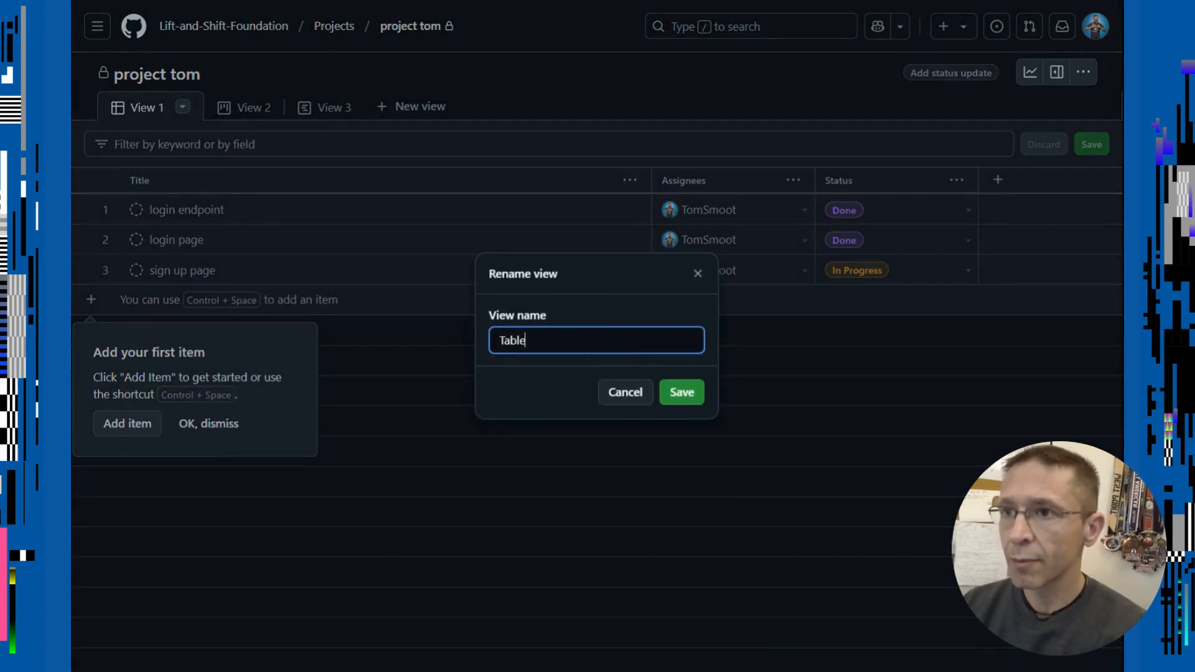
key("Return")
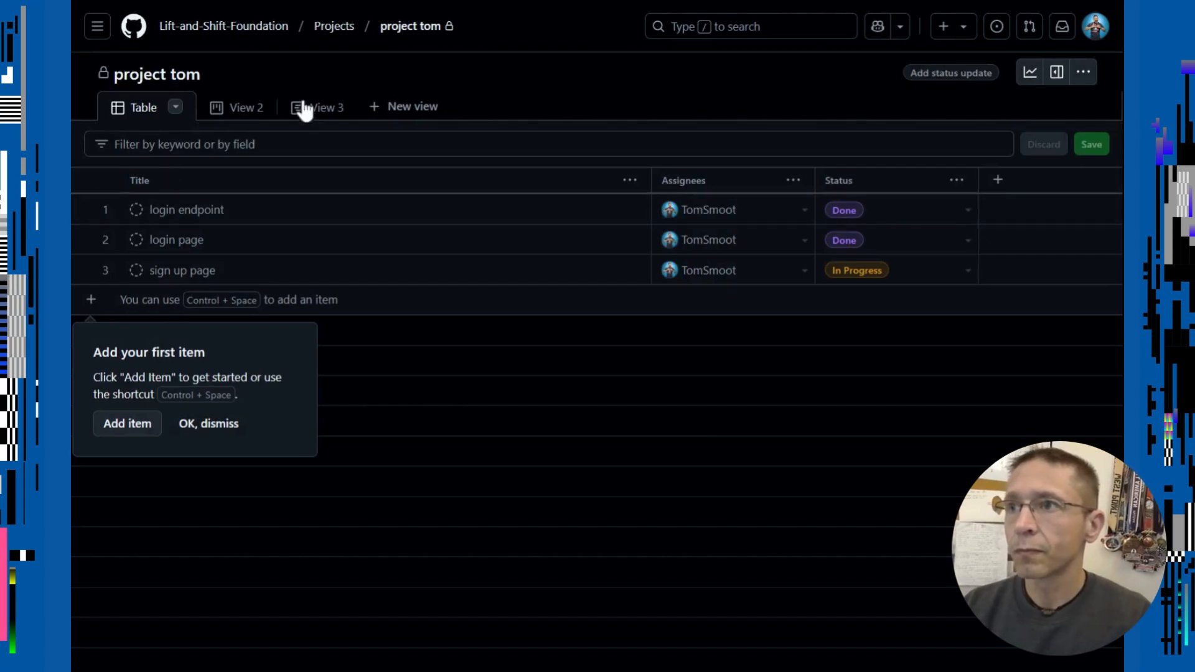
Step: Rename the board view, View 2, as Kanban Board
left_click(258, 108)
left_click(257, 108)
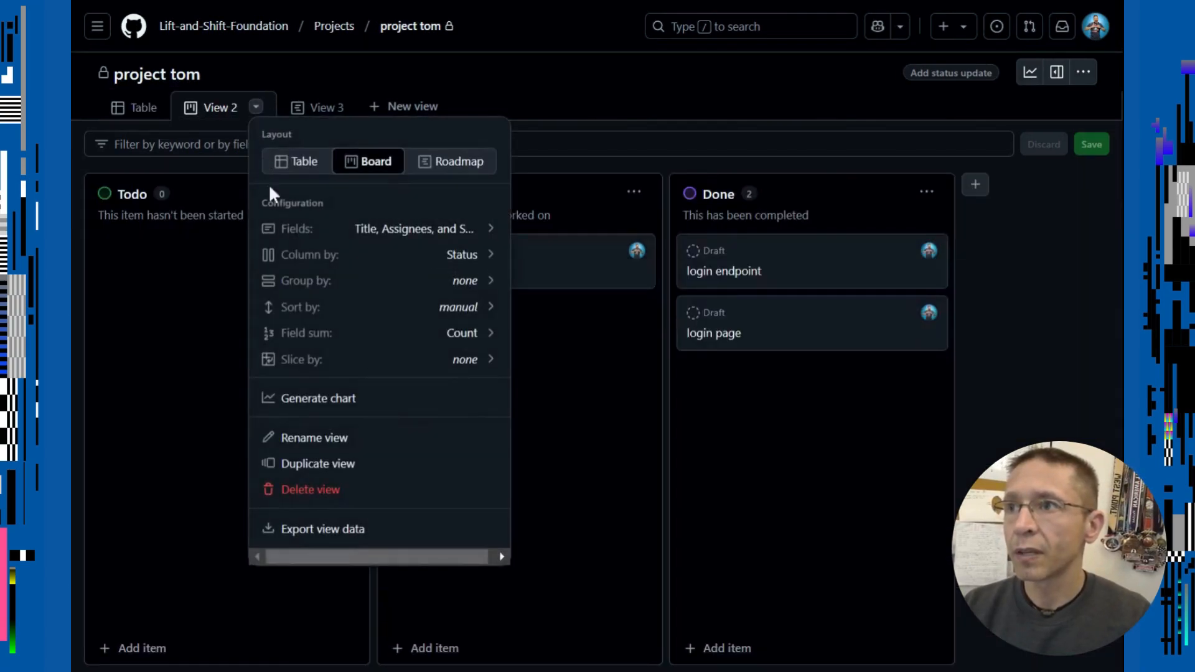
left_click(315, 436)
key("BackSpace")
key("BackSpace")
key("BackSpace")
key("BackSpace")
key("BackSpace")
key("BackSpace")
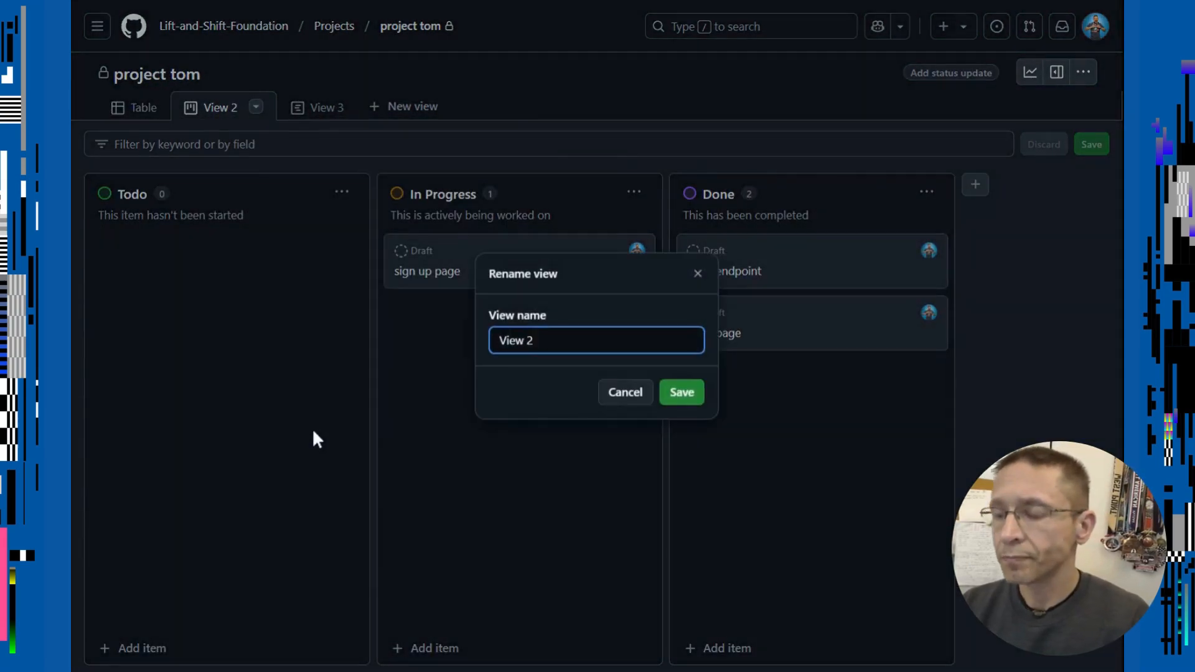
type("Kan")
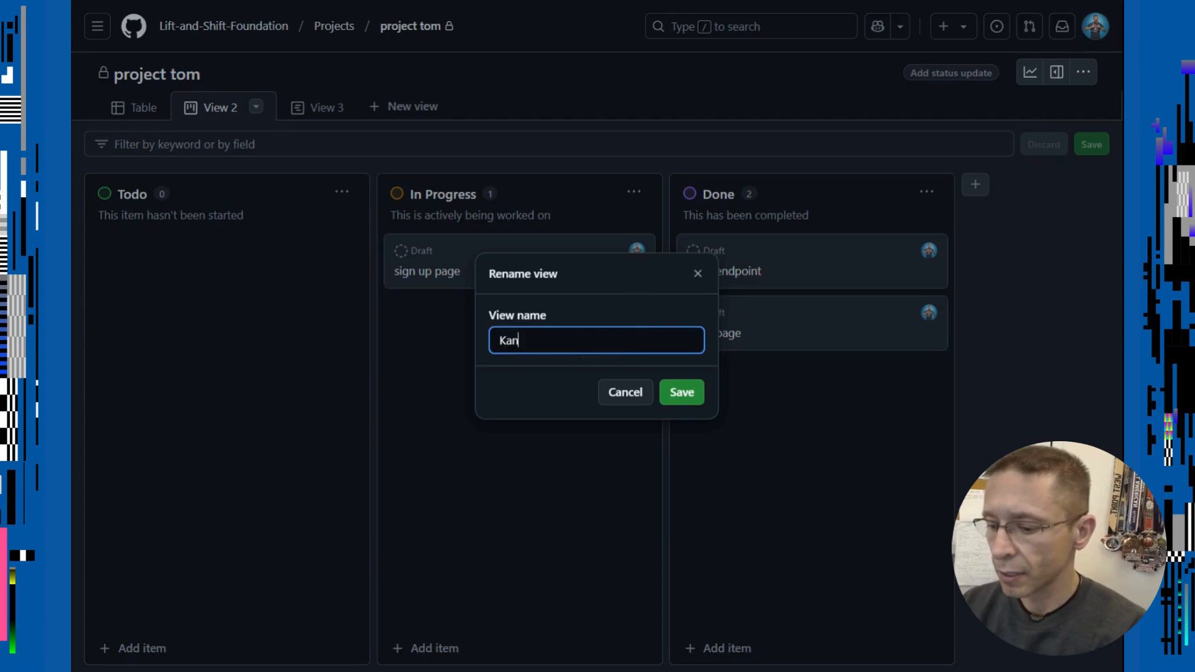
type("ban Board")
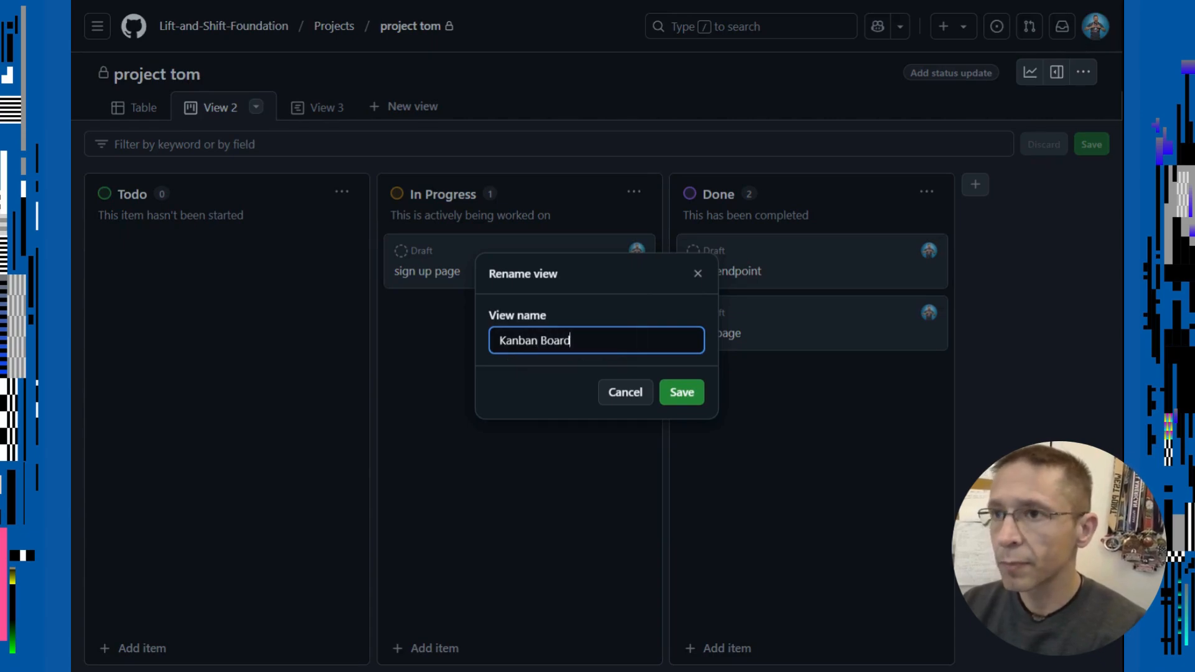
key("Return")
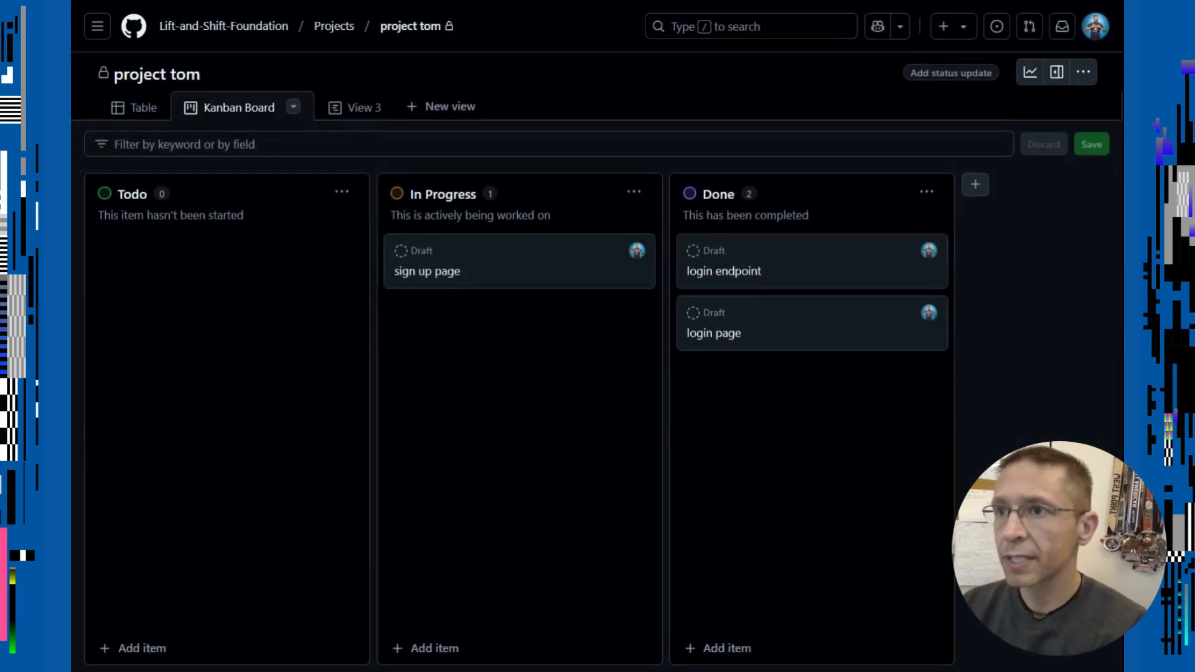
Step: Rename the roadmap view, View 3, as Roadmap
left_click(368, 107)
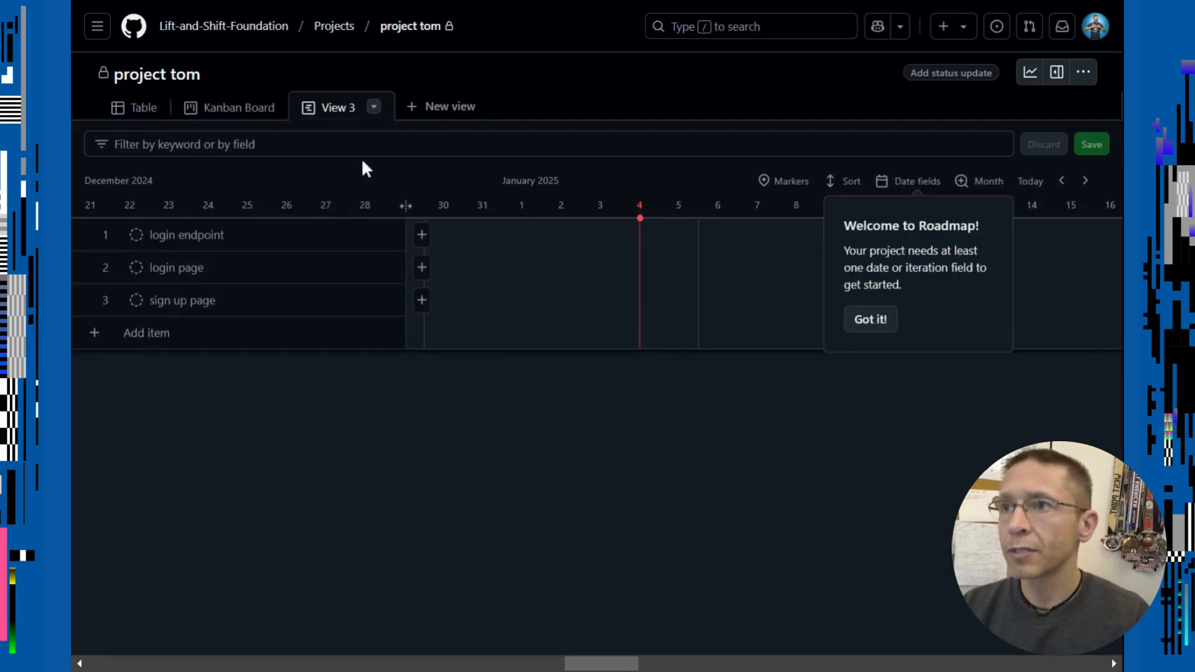
left_click(373, 107)
left_click(408, 526)
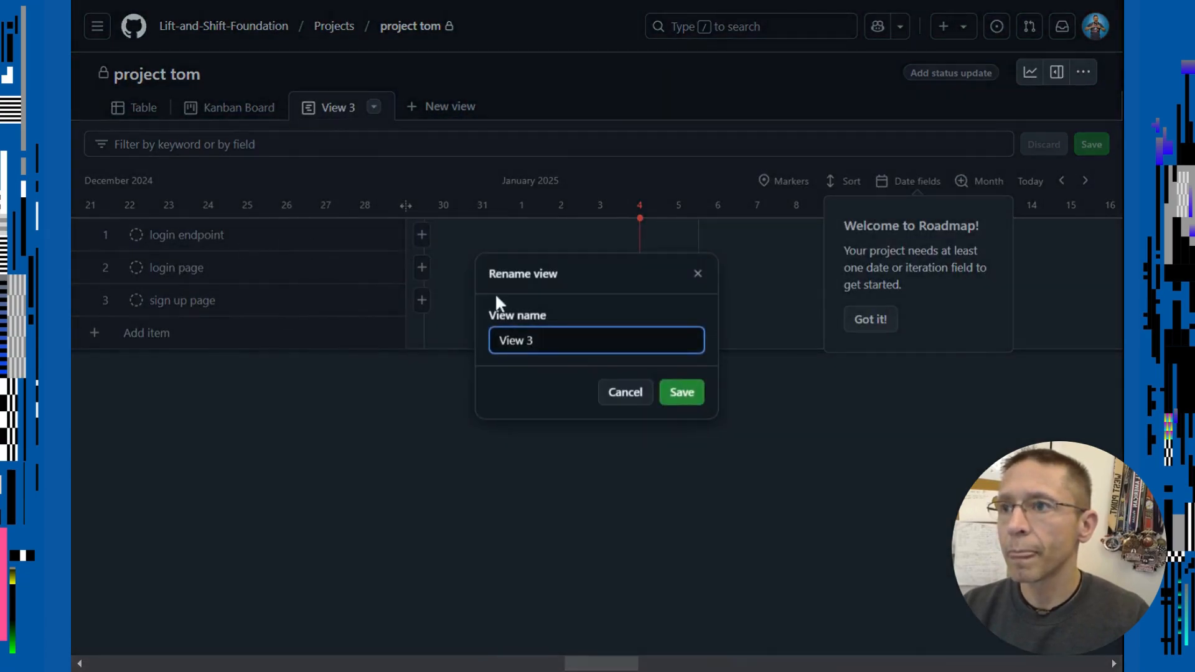
key("ctrl+a")
type("Roa")
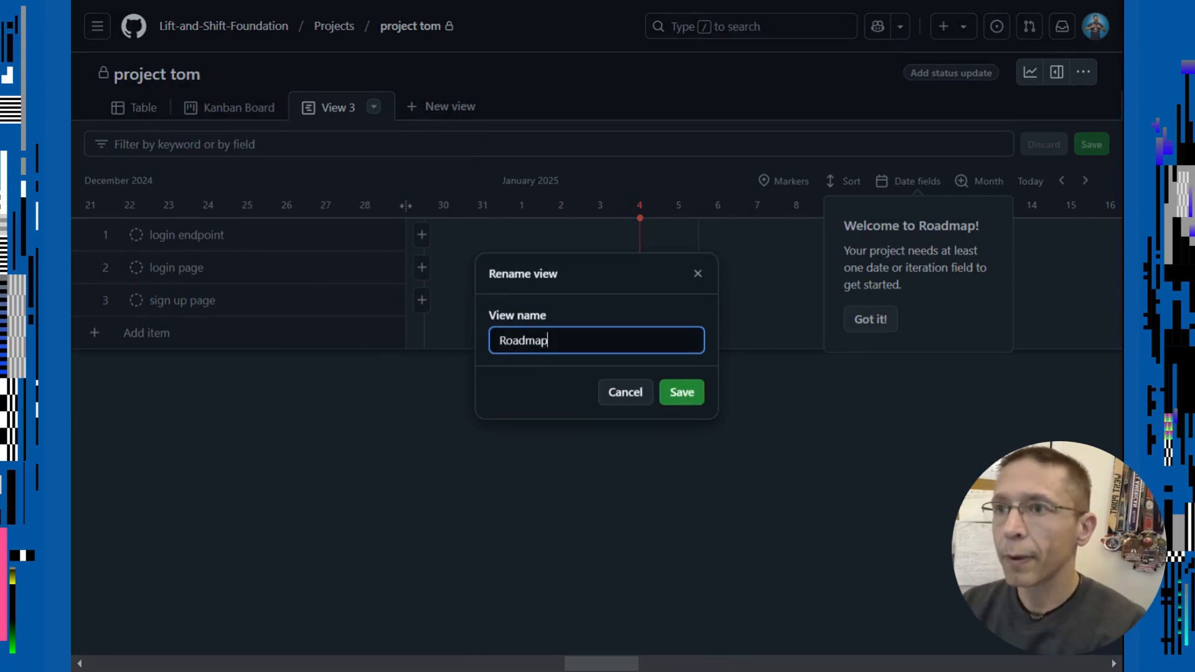
type("dmap")
key("Return")
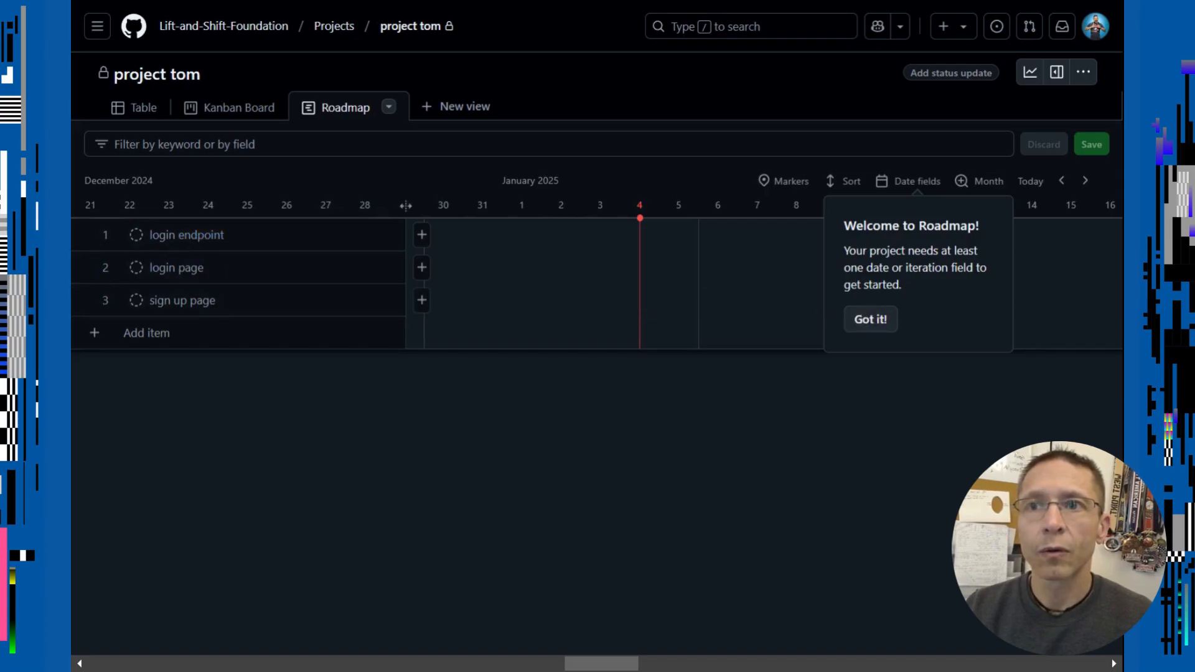
Step: Read and dismiss the Roadmap welcome notice, and check which date fields the view offers
left_click_drag(843, 226, 979, 287)
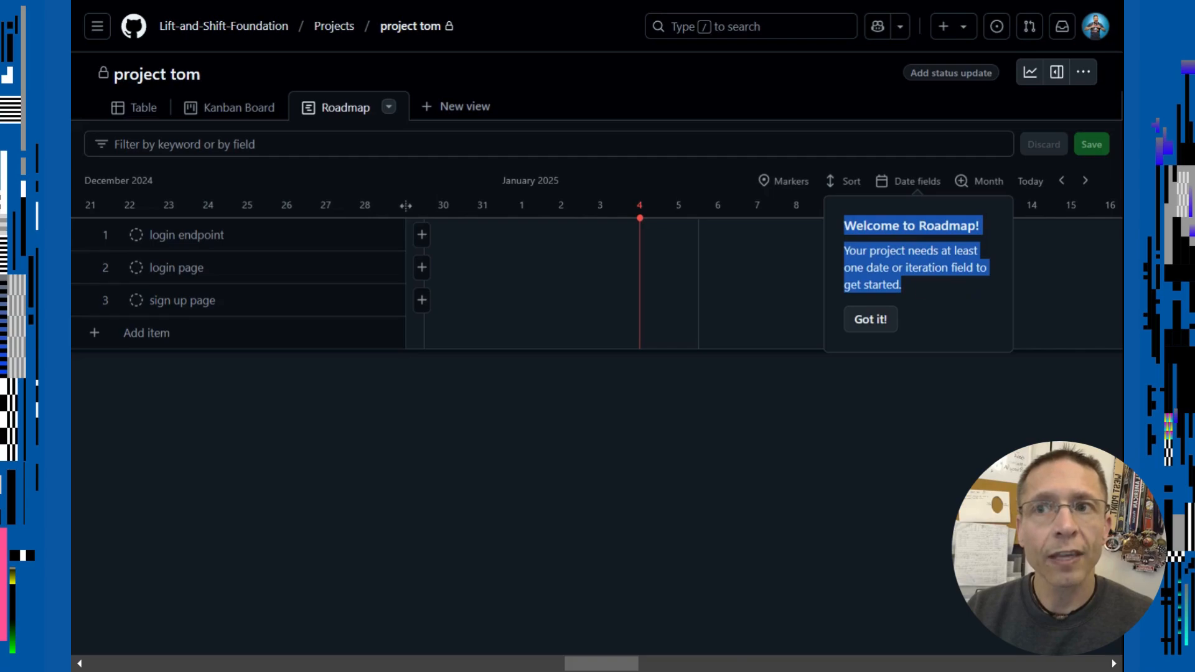
left_click(915, 277)
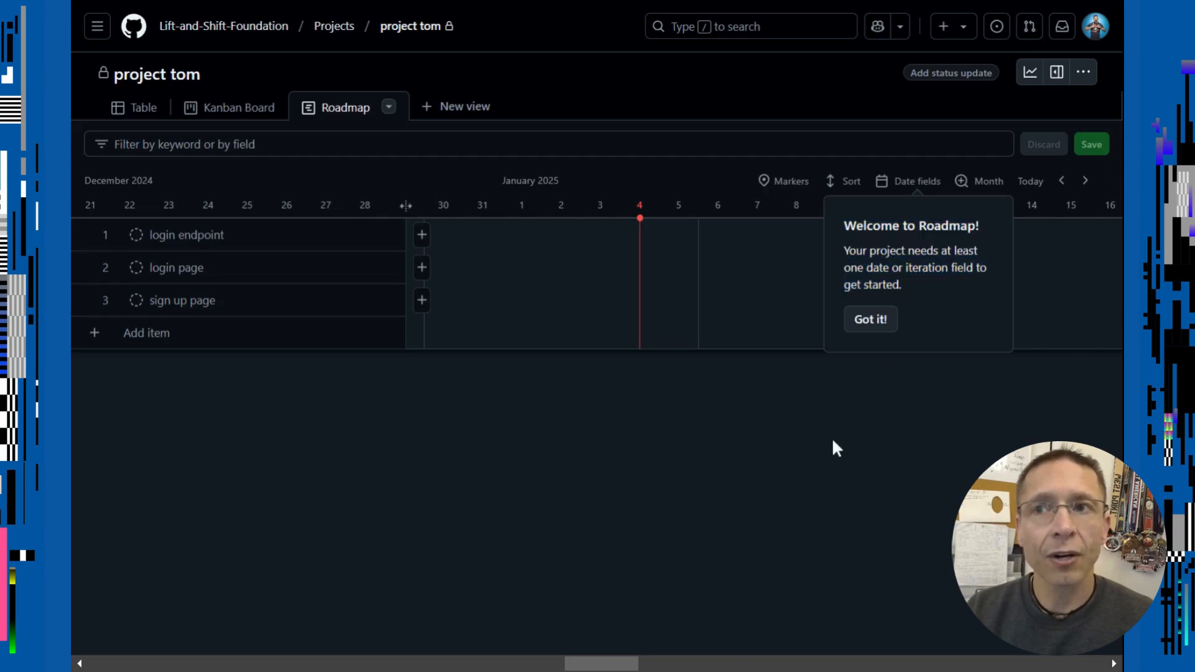
left_click(870, 318)
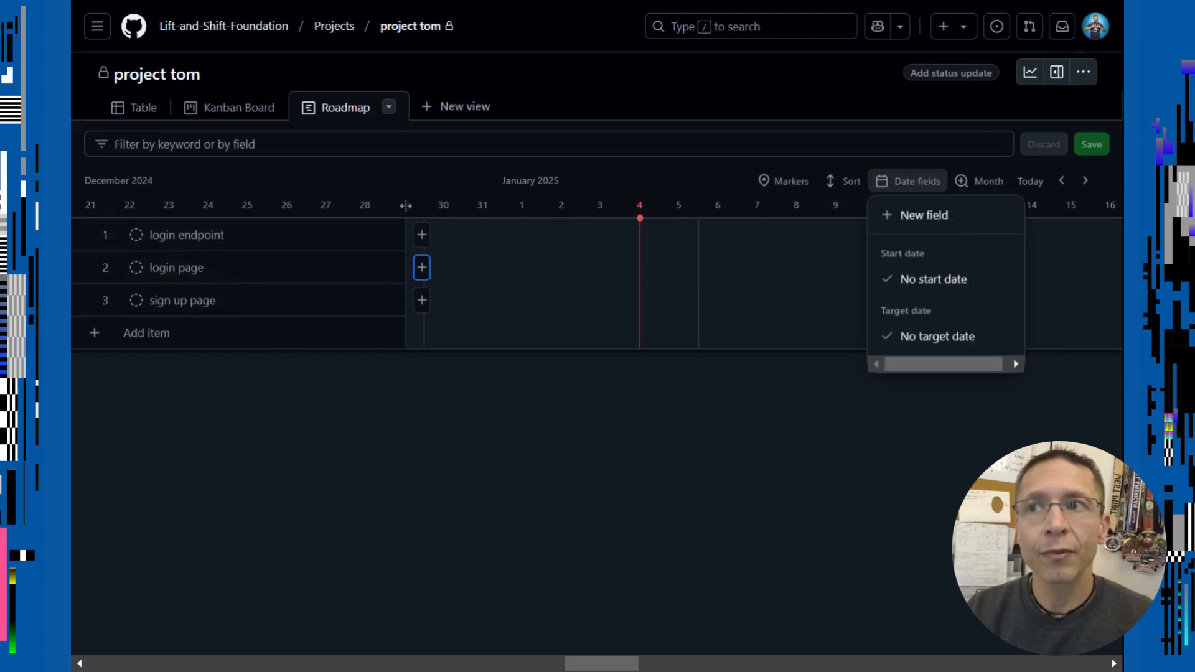
left_click(540, 357)
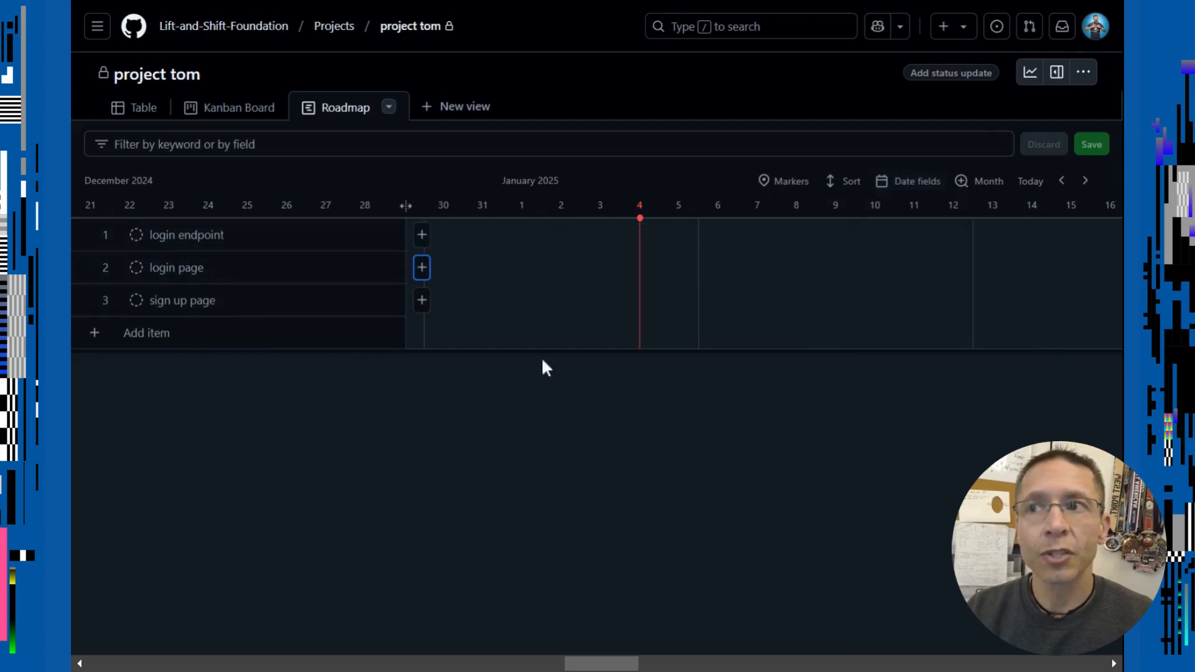
Step: Create a custom field named Start with the Date type in the project settings
left_click(1084, 81)
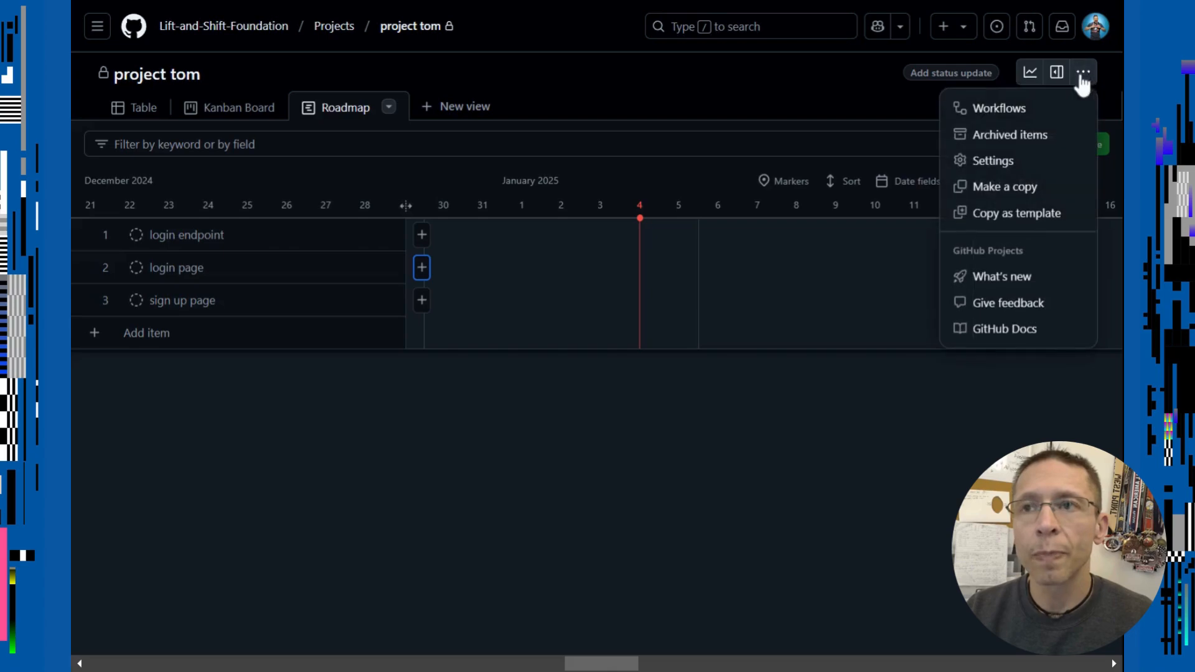
left_click(1003, 163)
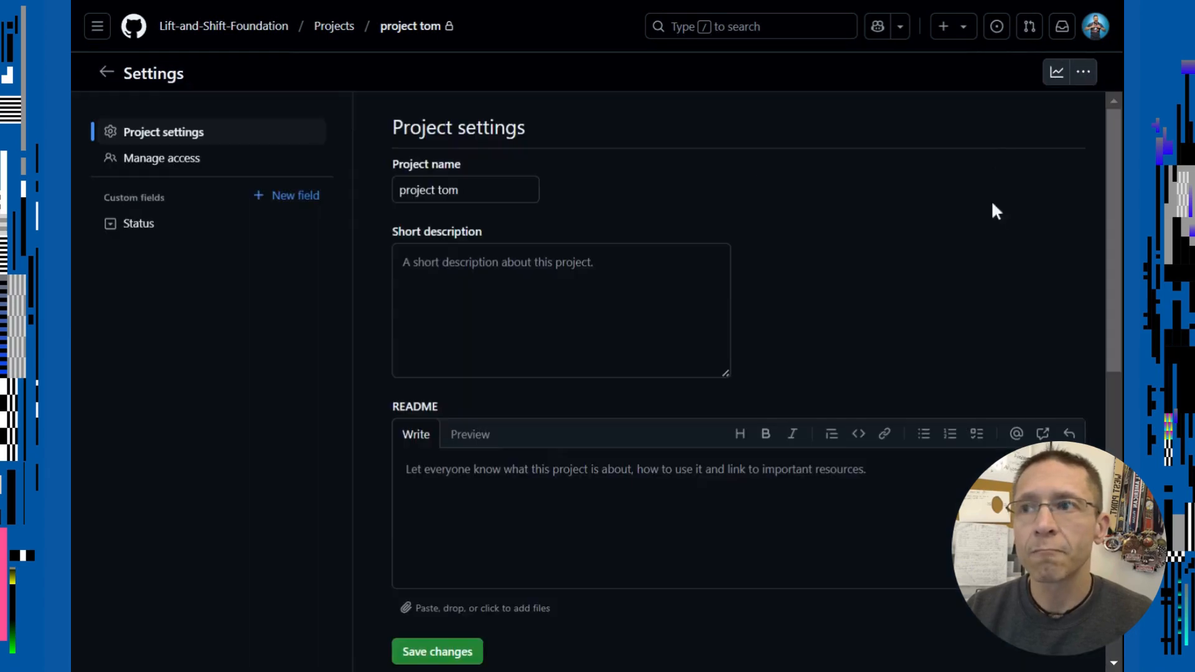
left_click(140, 225)
left_click(295, 197)
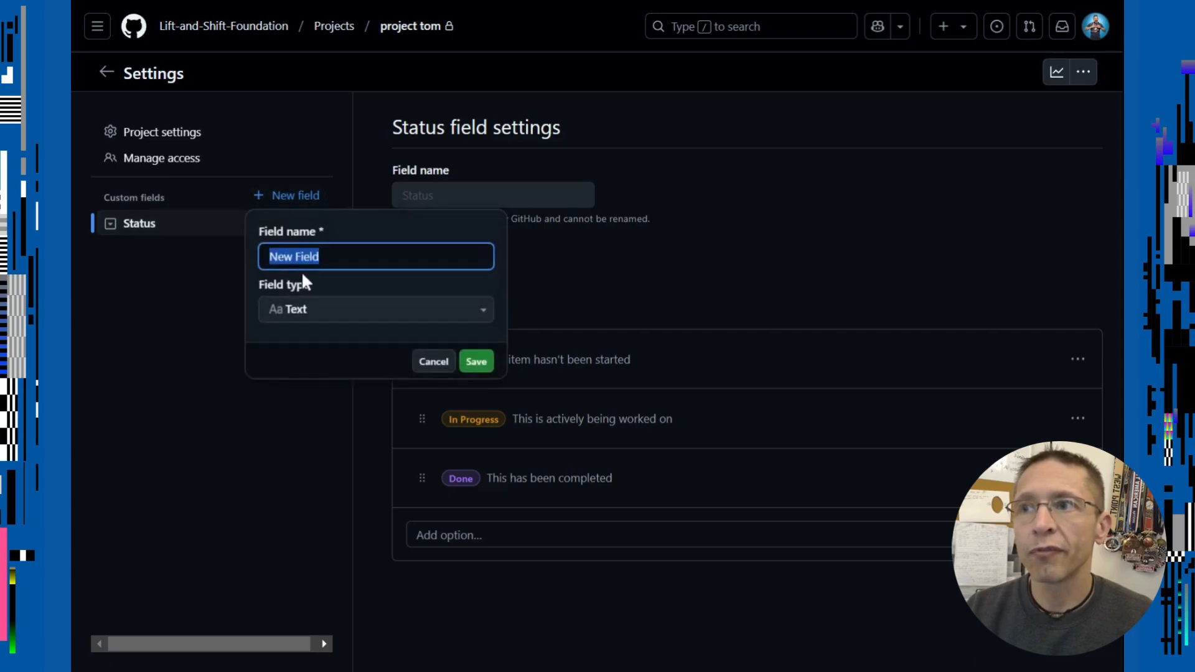
type("Start")
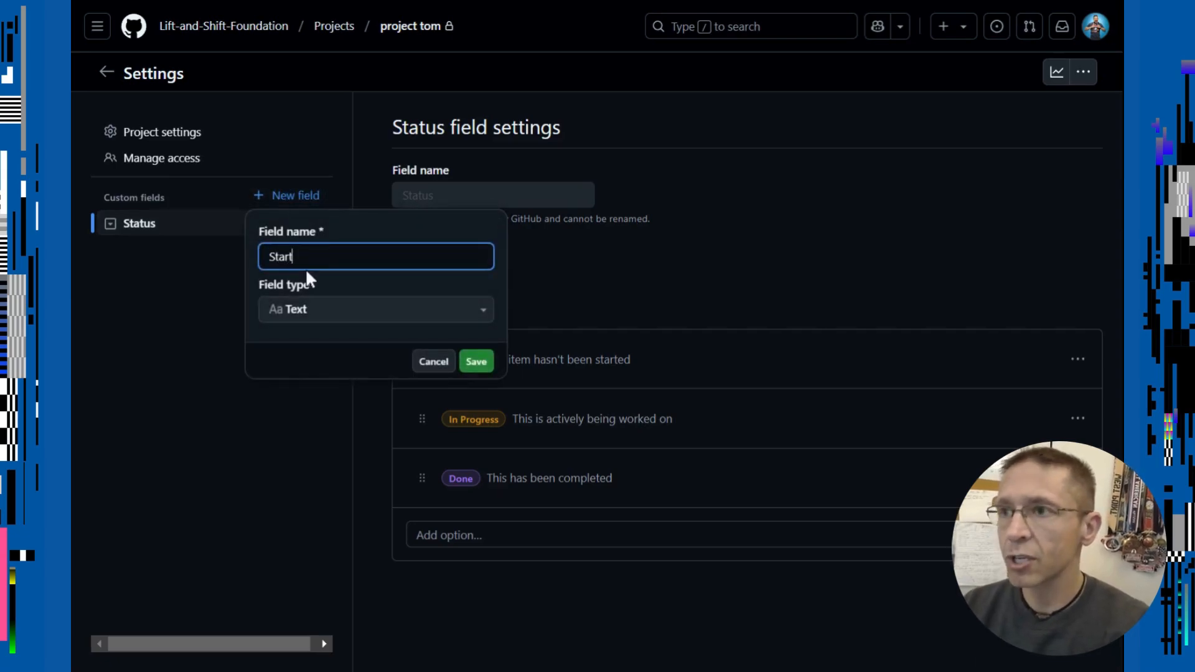
left_click(485, 314)
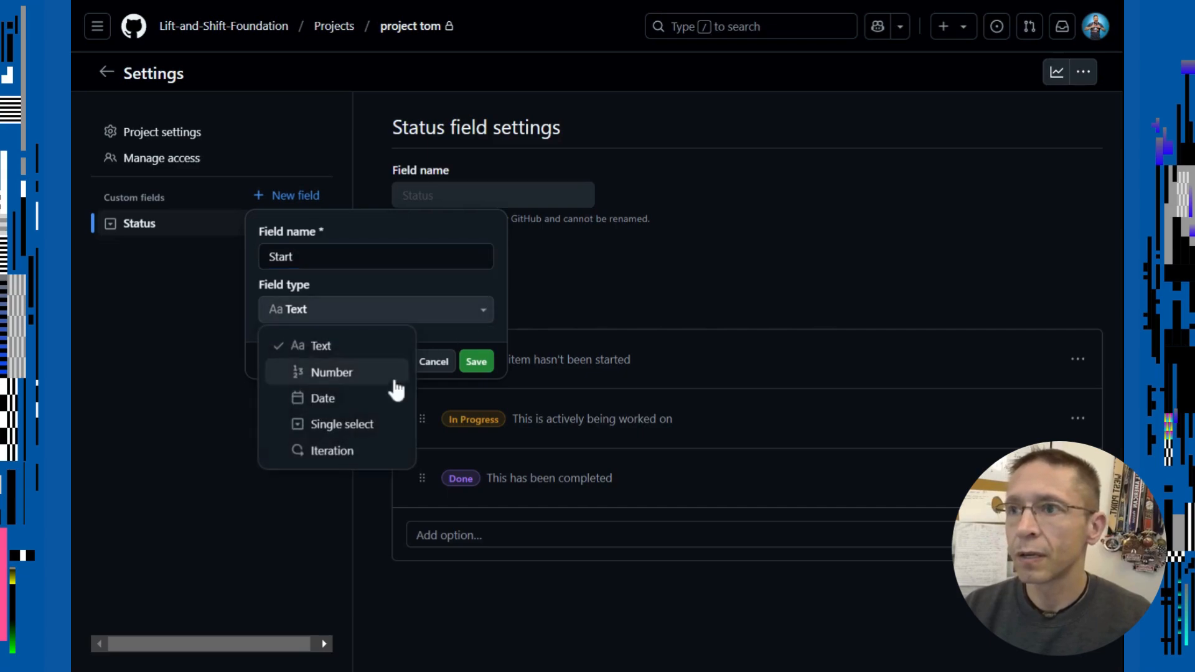
left_click(339, 397)
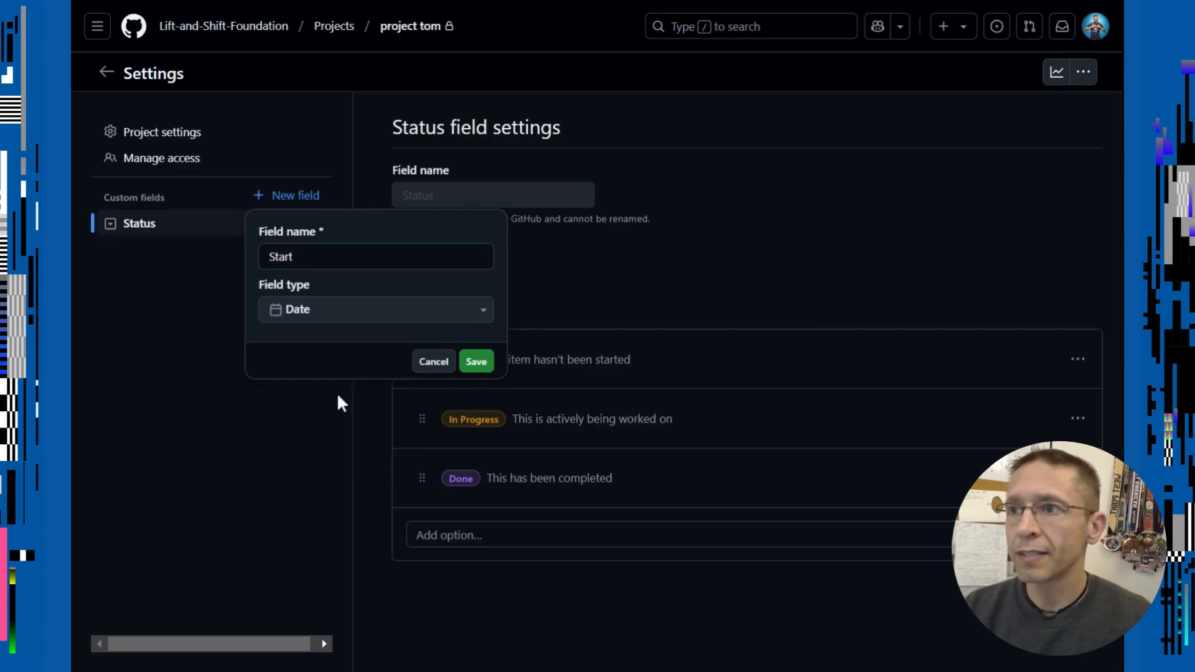
left_click(476, 363)
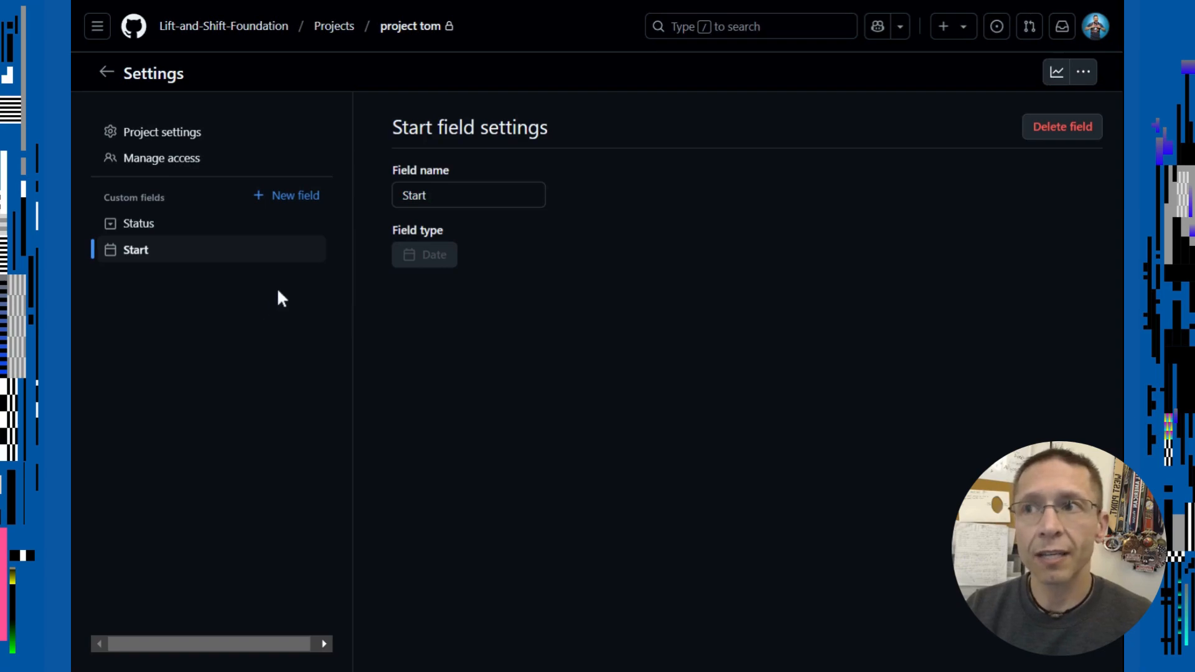
Step: Create a second custom field named End with the Date type
left_click(305, 195)
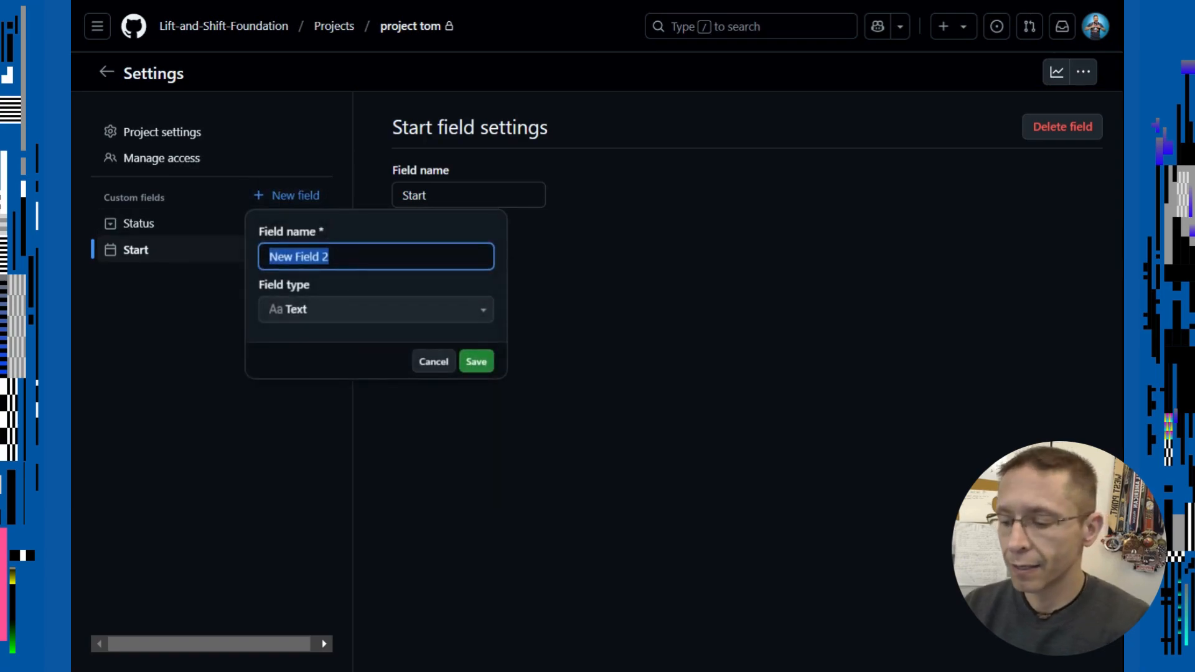
type("End")
left_click(479, 311)
left_click(339, 402)
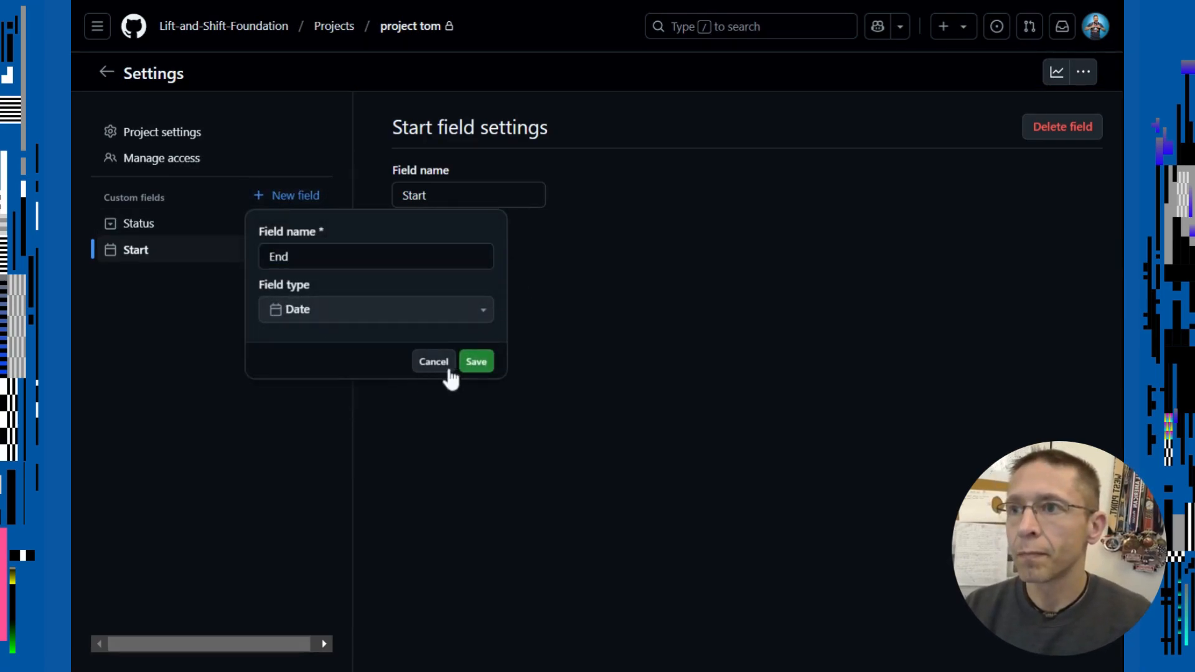
left_click(475, 363)
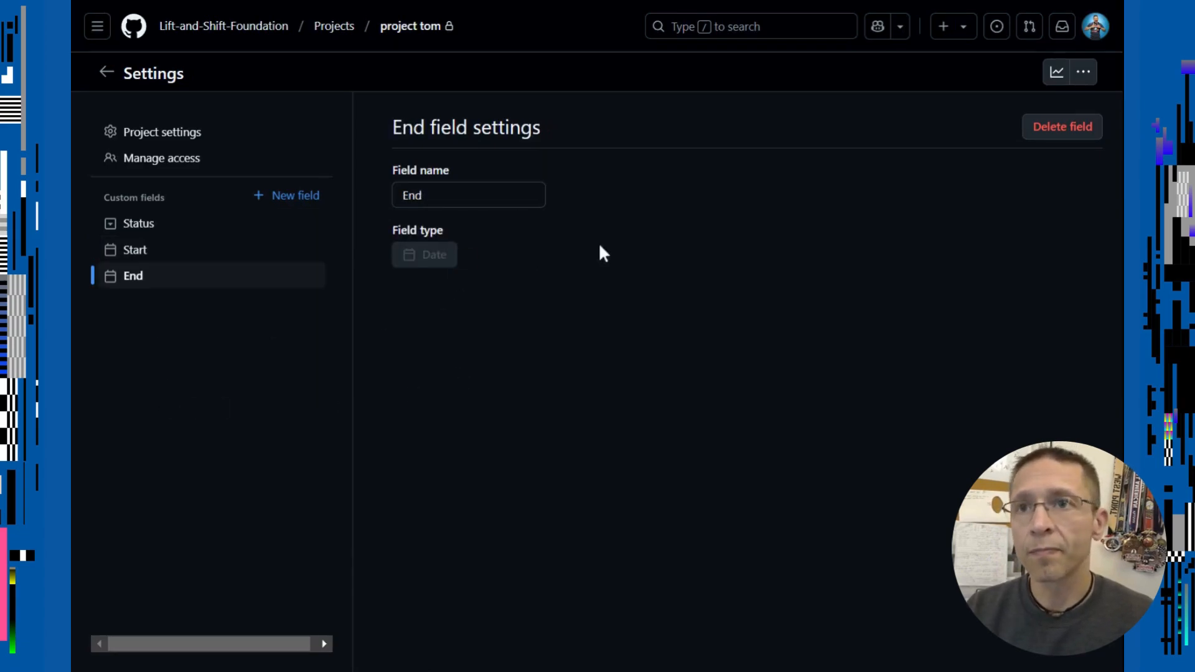
Step: Return to the Roadmap view, use Start as its start date and End as its target date, and save and check the view's settings
left_click(107, 73)
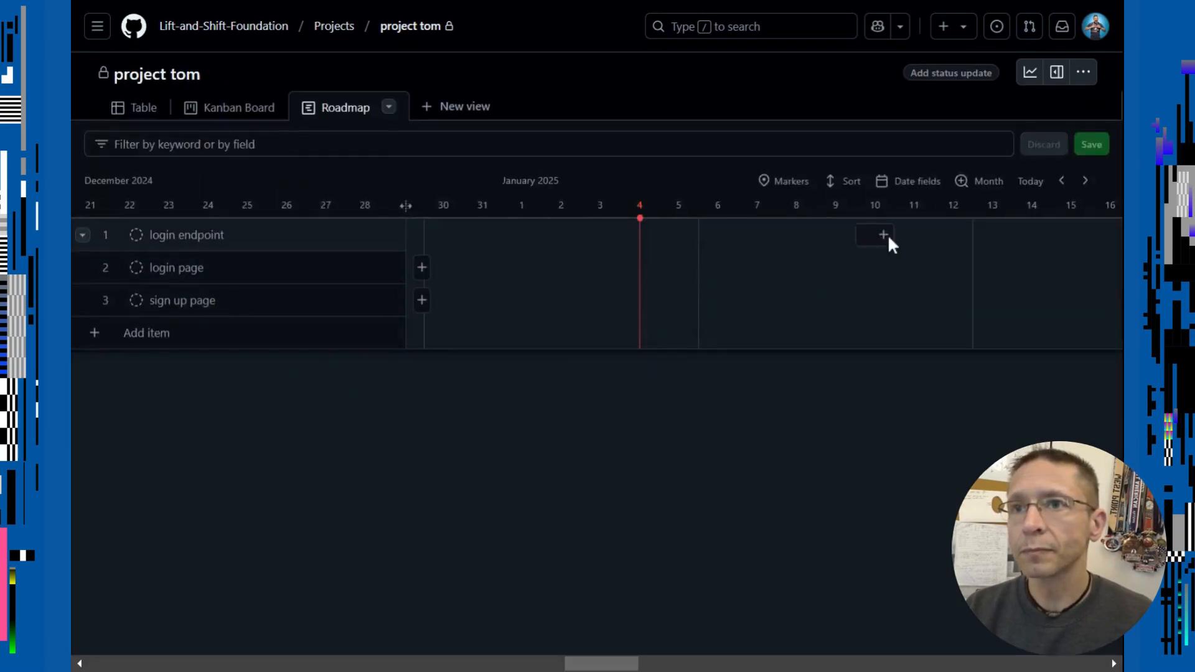
left_click(900, 185)
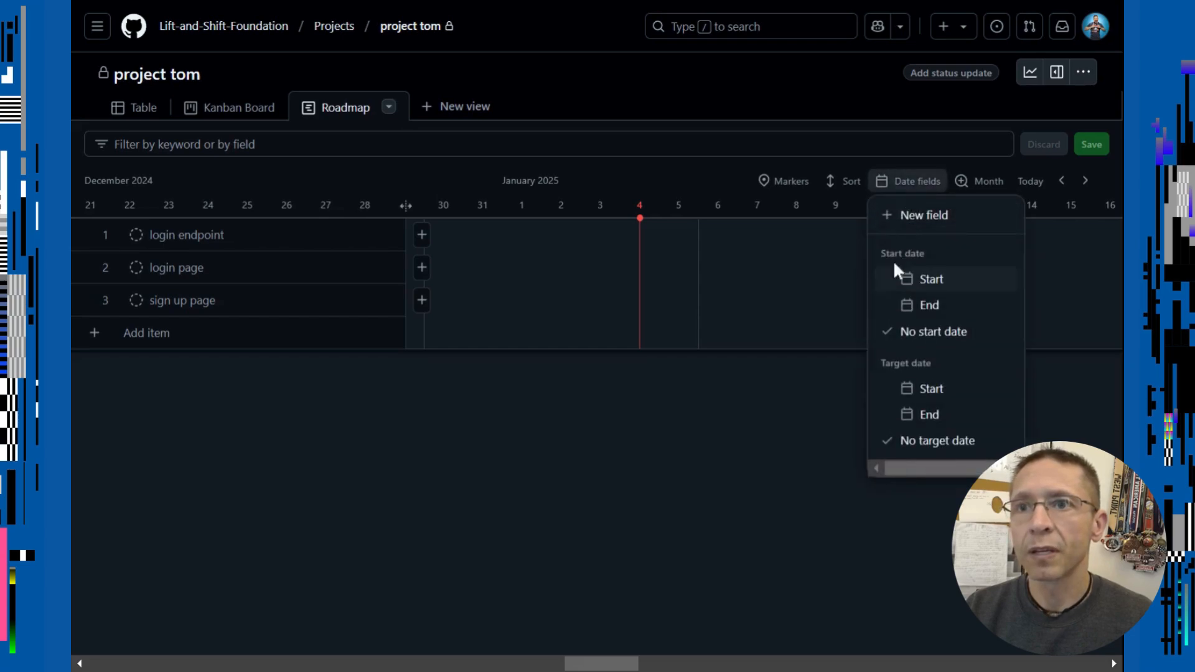
left_click(923, 285)
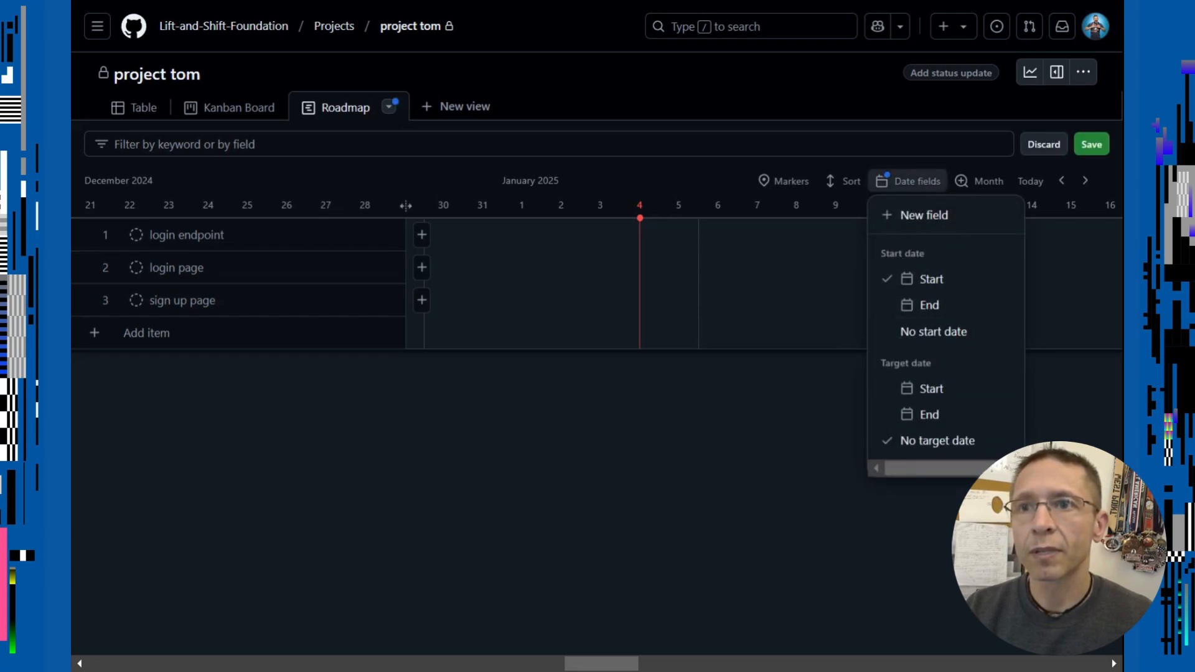
left_click(927, 417)
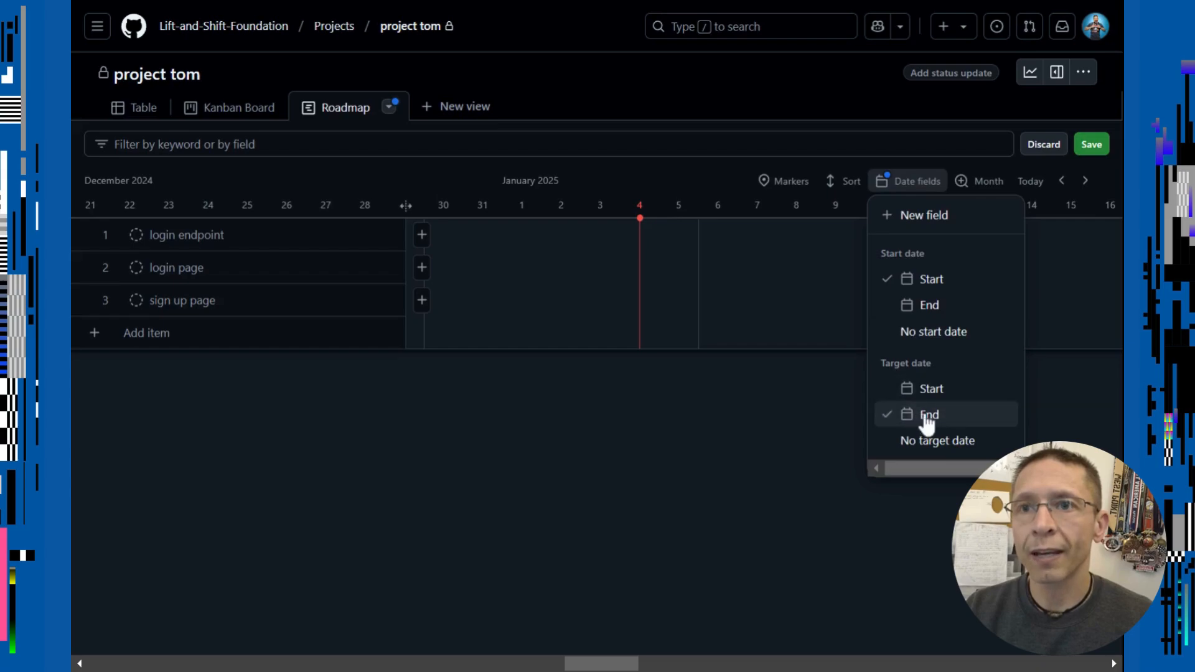
left_click(726, 416)
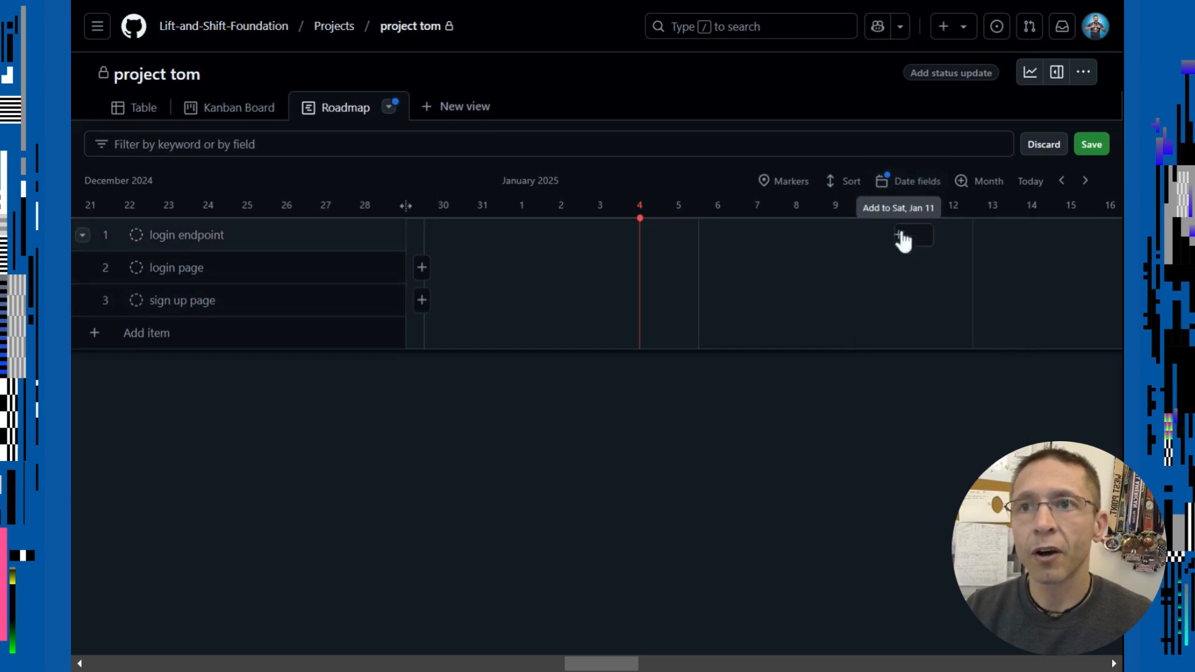
left_click(1092, 145)
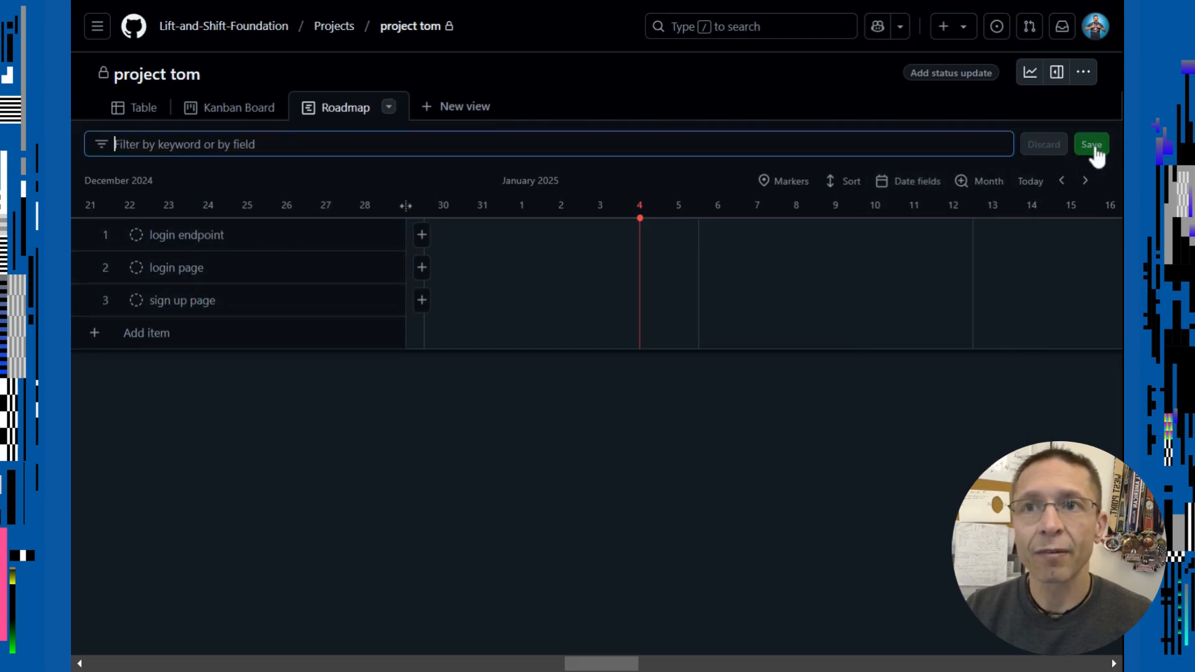
left_click(913, 187)
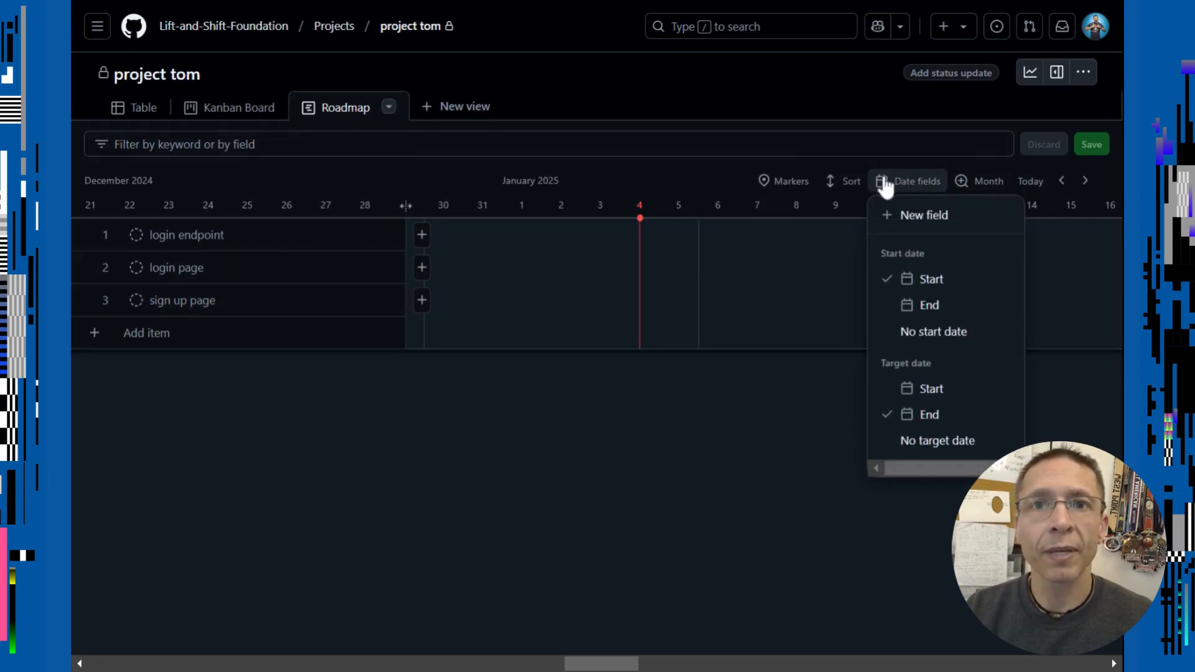
left_click(719, 404)
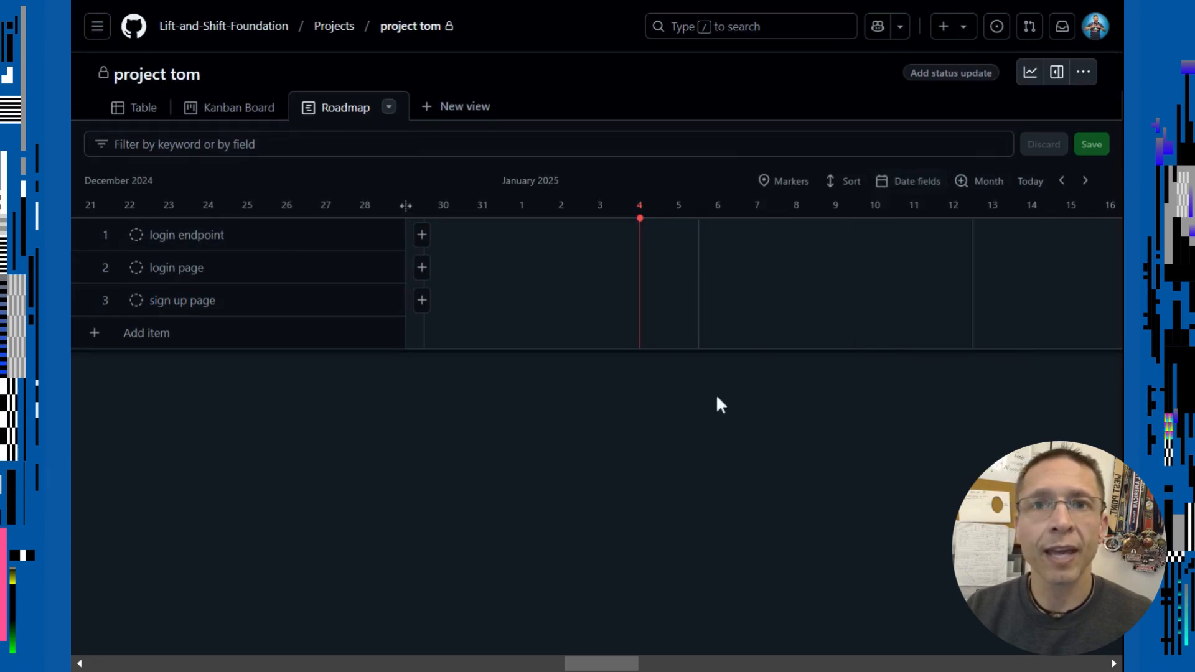
left_click(908, 184)
left_click(897, 336)
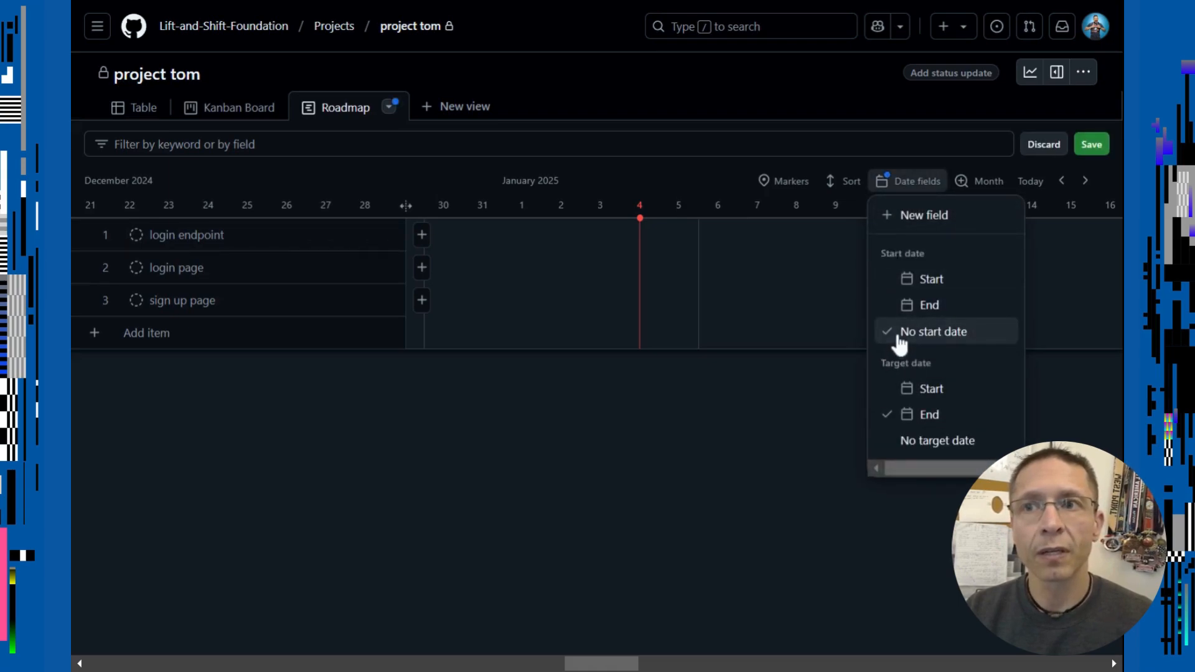
left_click(680, 428)
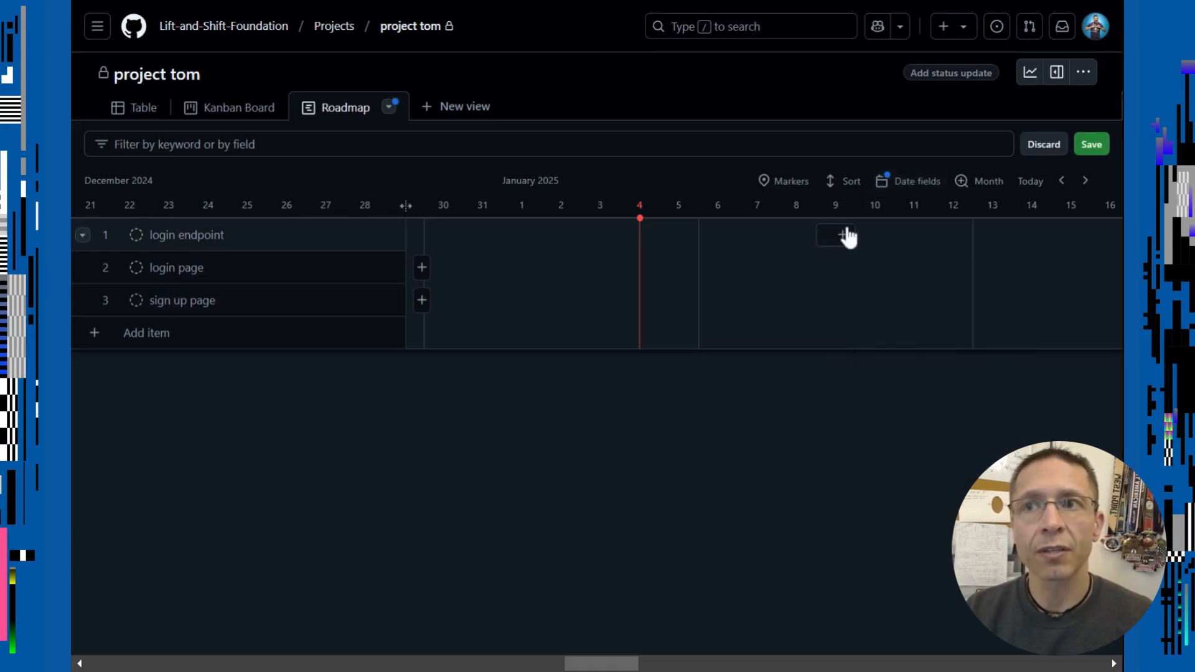
left_click(896, 190)
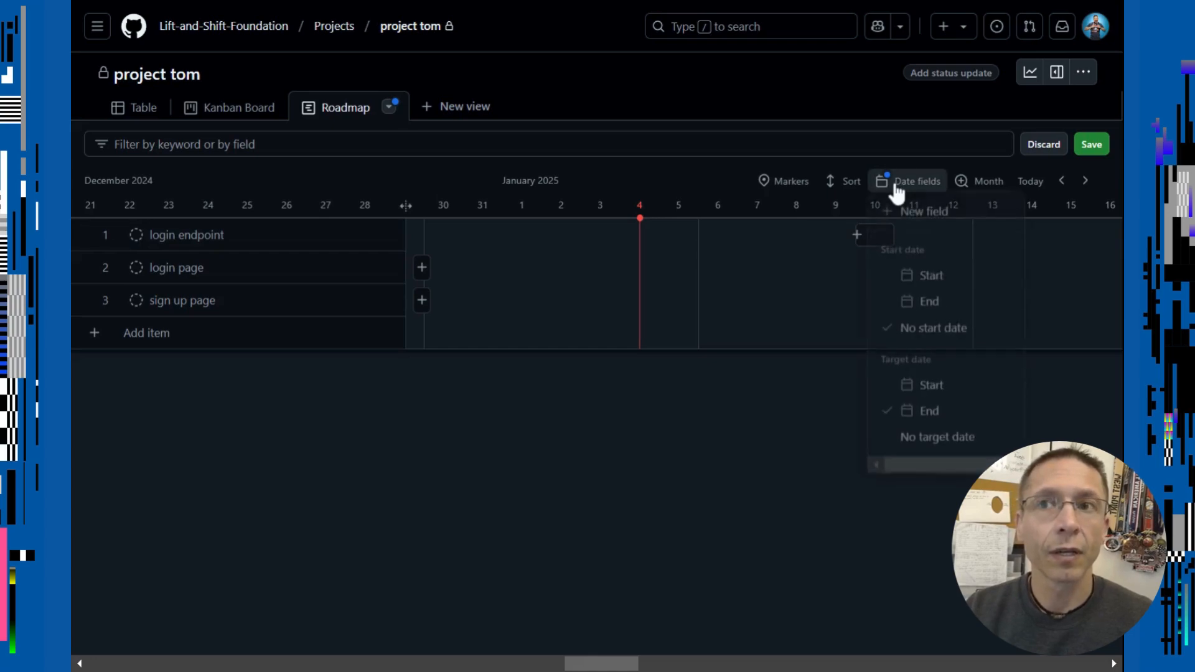
left_click(896, 282)
left_click(682, 433)
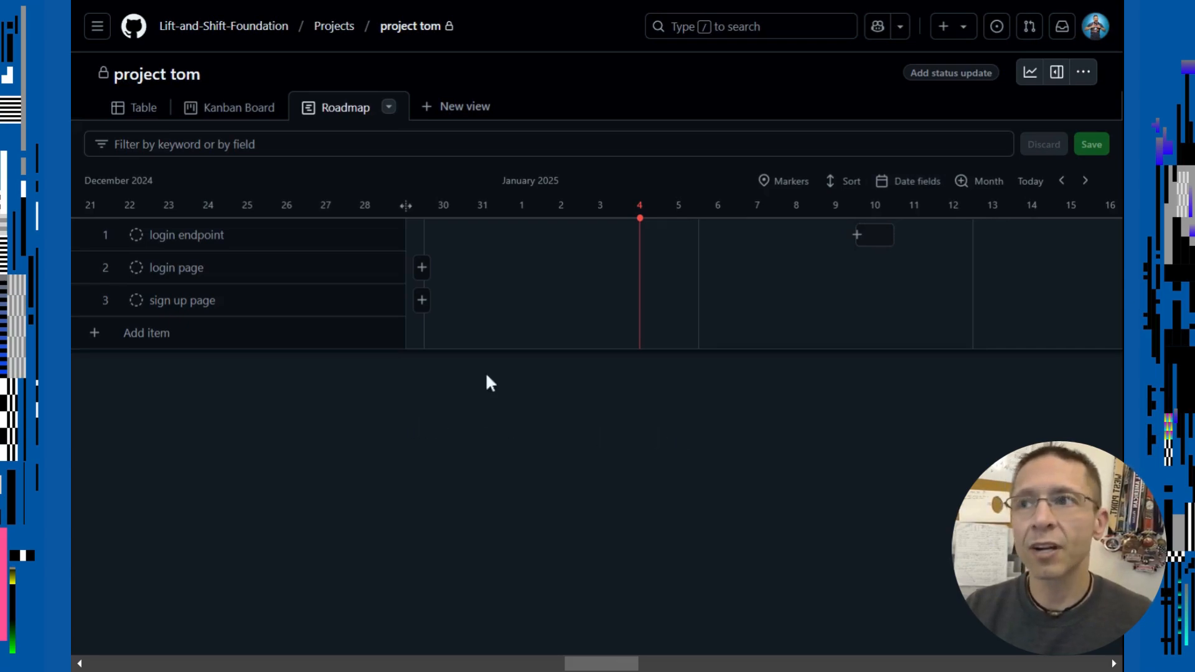
Step: Show the Start and End fields as columns in the Table view, and dismiss the hint about adding a first item
left_click(139, 111)
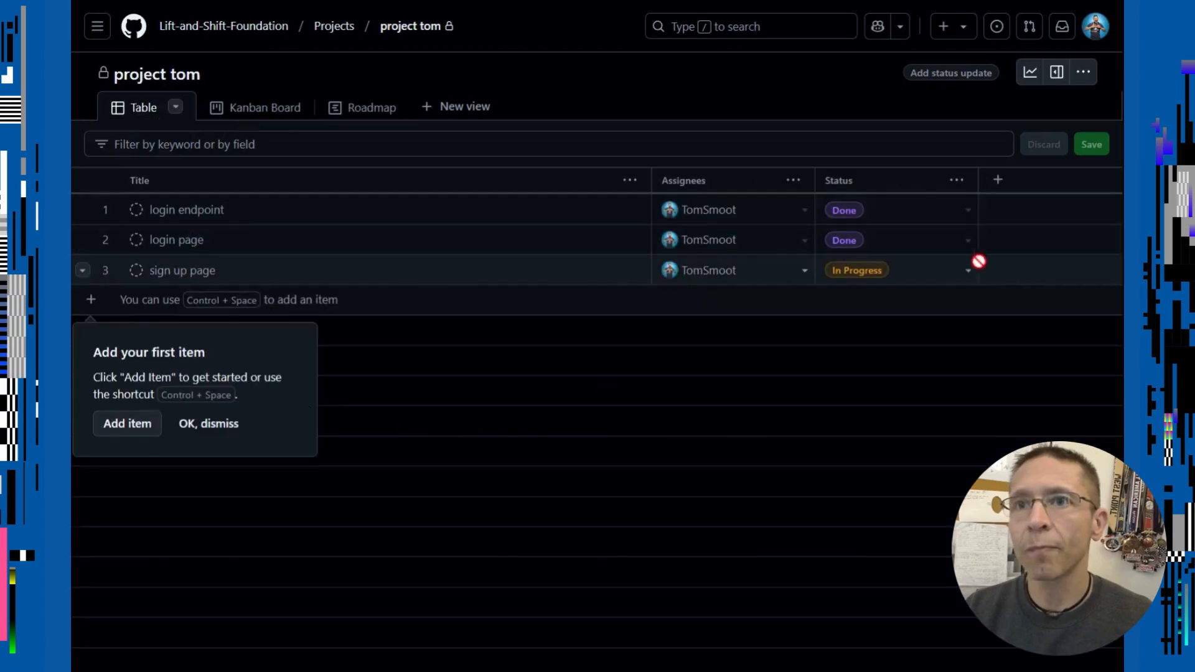
left_click(998, 187)
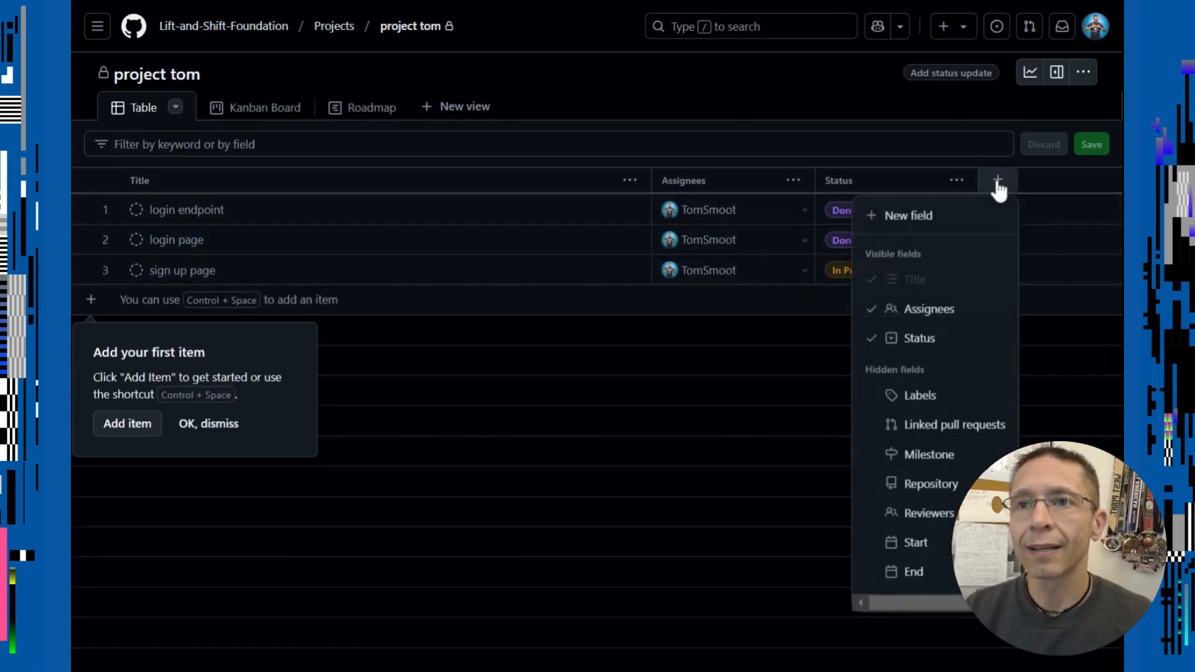
left_click(916, 545)
left_click_drag(843, 665, 1008, 658)
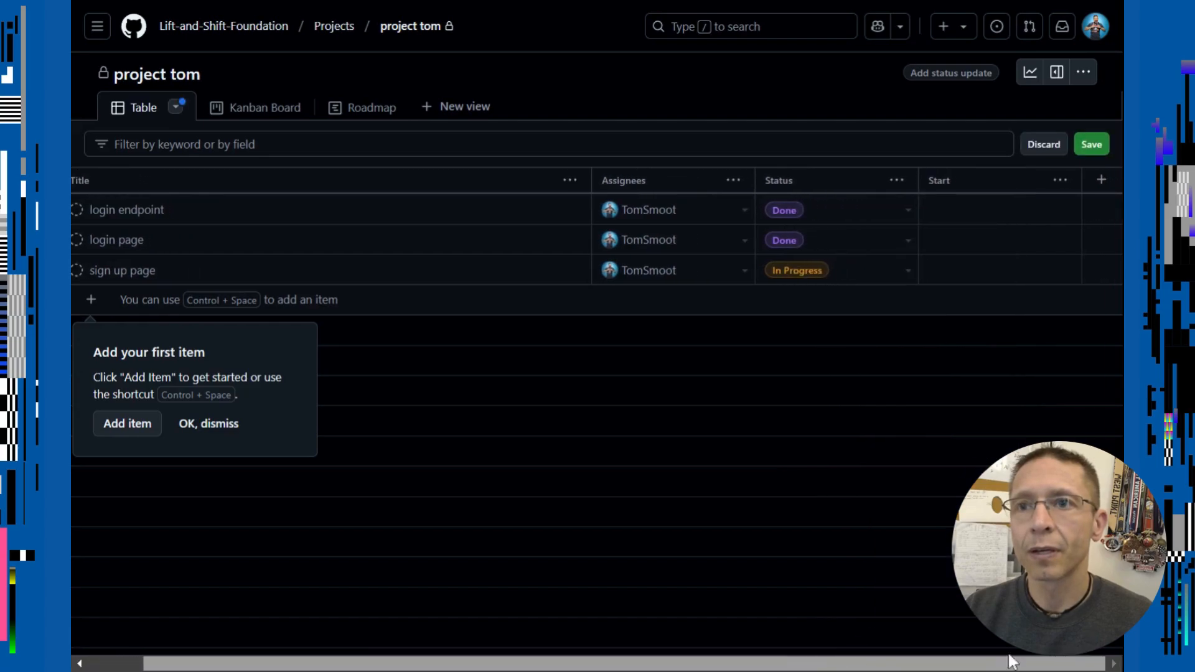
left_click(1101, 179)
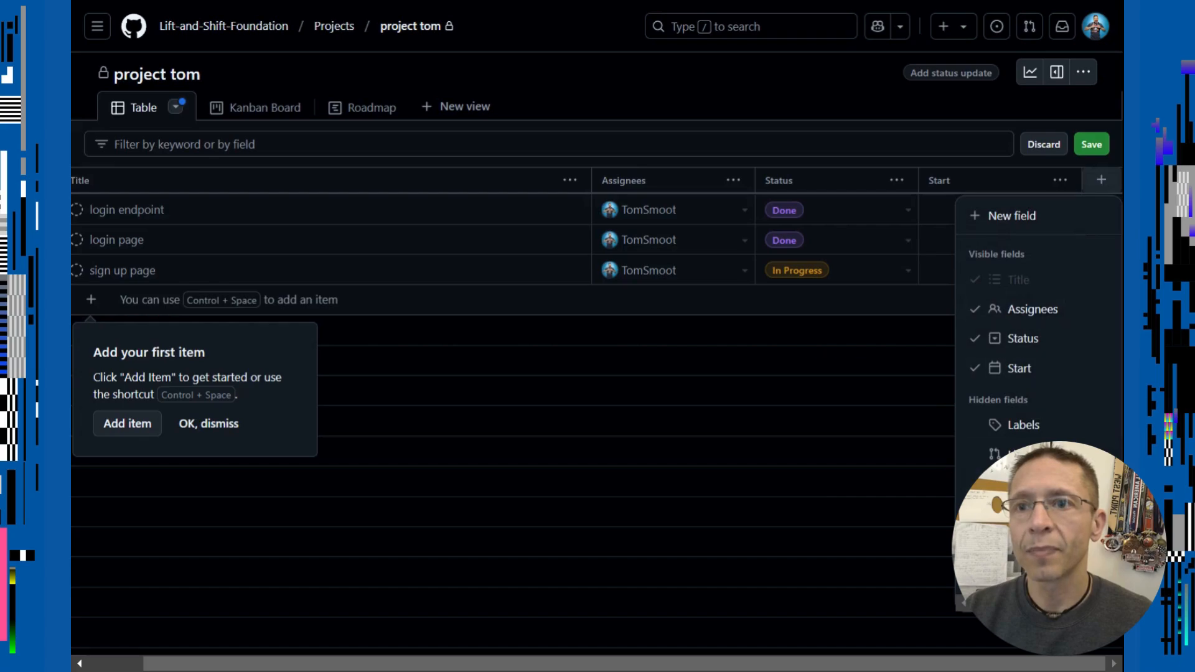
left_click(1016, 572)
left_click_drag(951, 666, 977, 665)
left_click(227, 426)
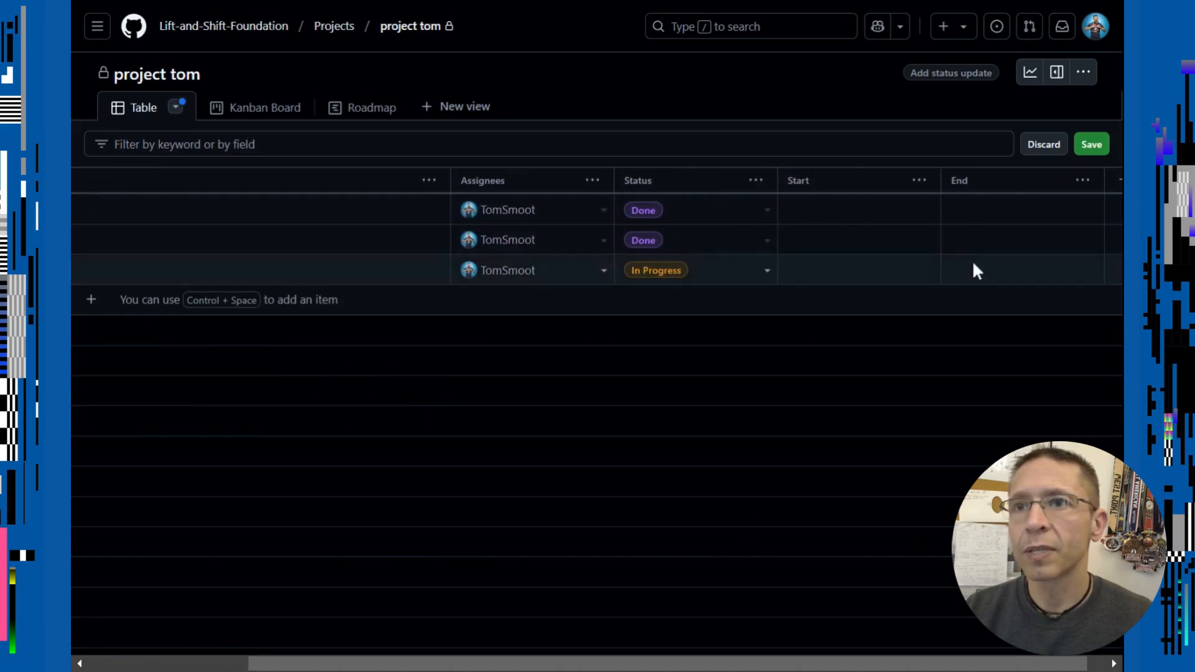
Step: Set the Start date to Jan 1, 2025 and the End date to Jan 3, 2025 for the login endpoint and login page items
left_click(850, 223)
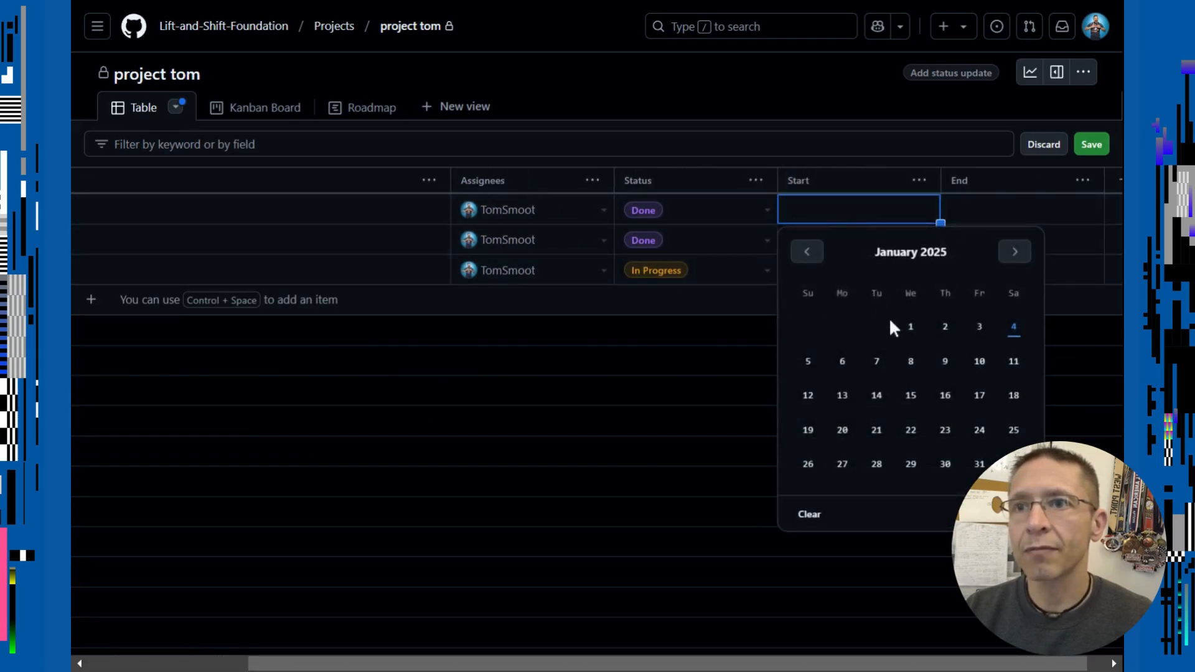
left_click(911, 327)
left_click(887, 240)
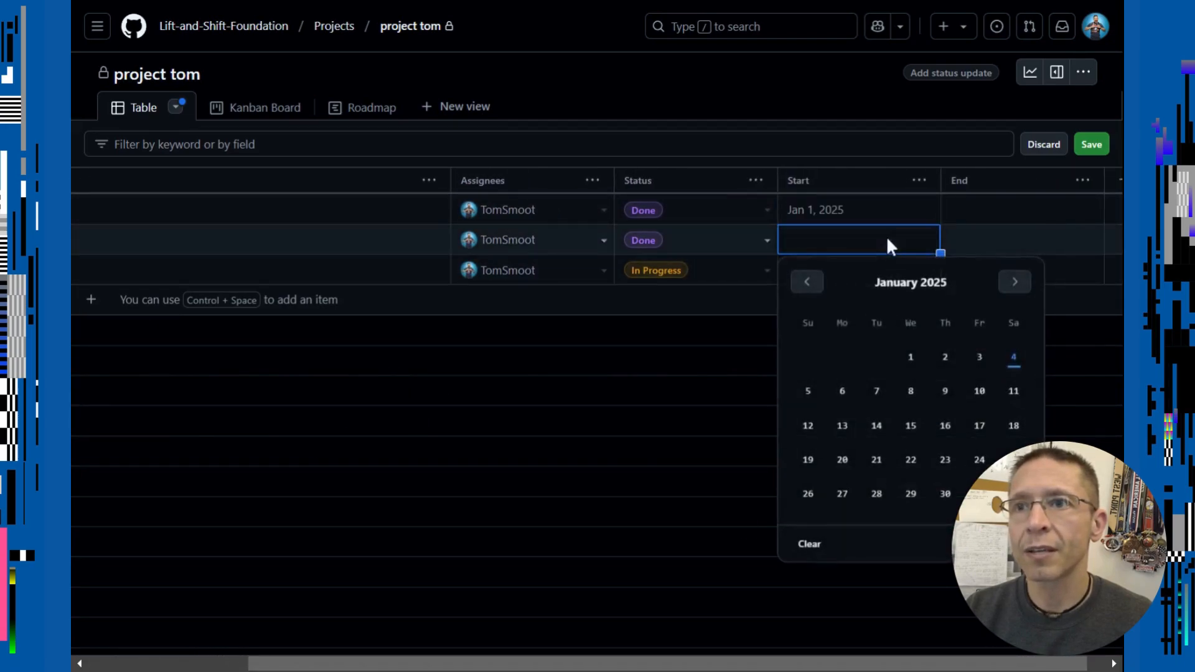
left_click(909, 357)
left_click(1000, 215)
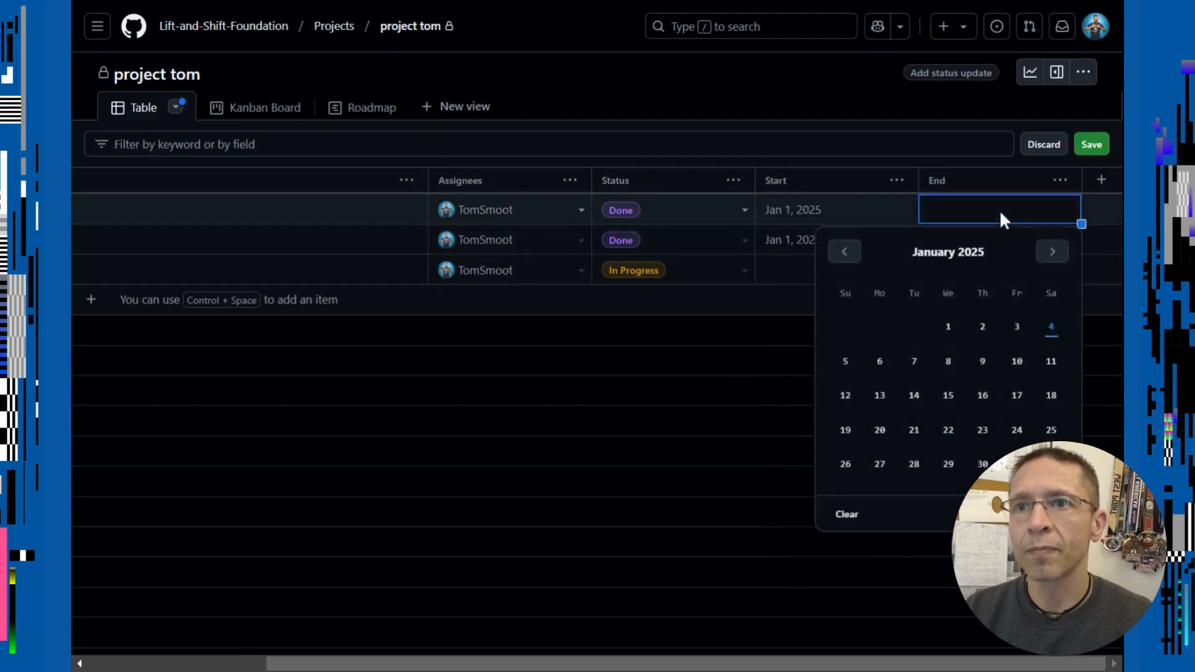
left_click(1012, 337)
left_click(990, 240)
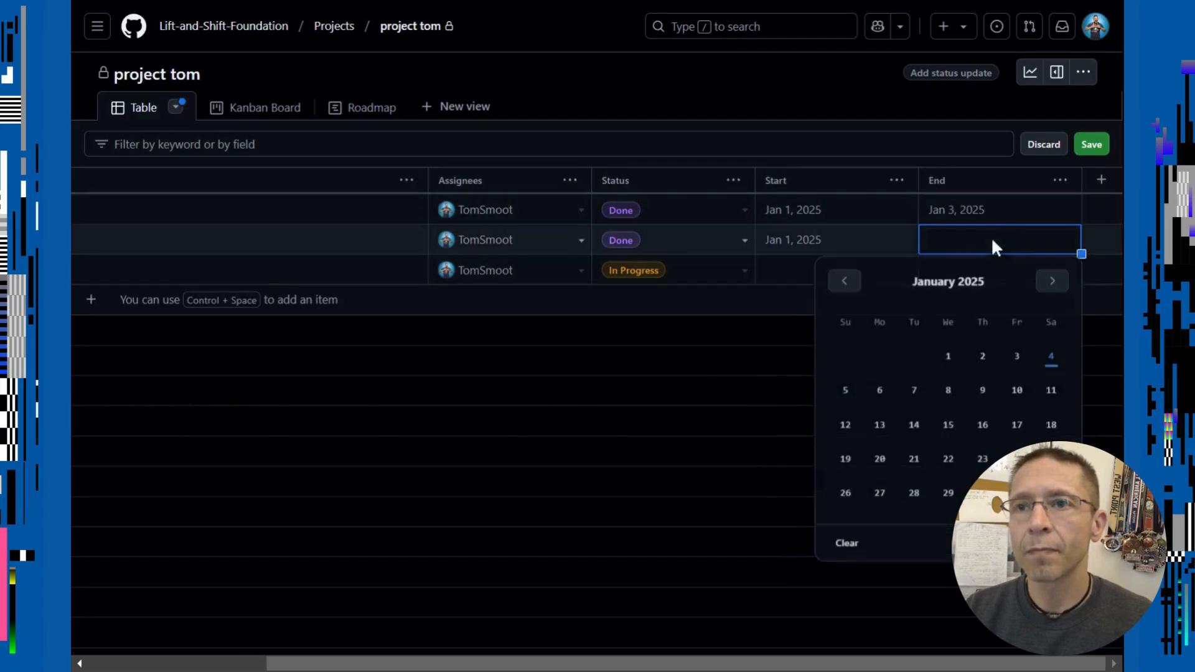
left_click(1016, 359)
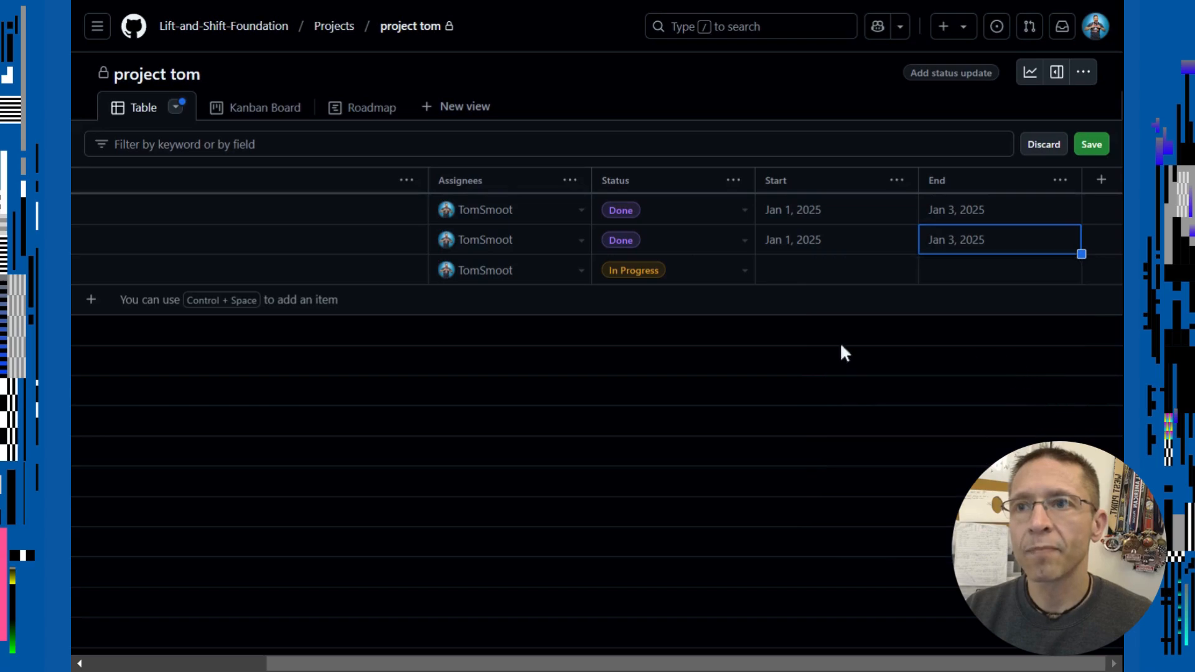
Step: Give the sign up page item a Start date of Jan 1, 2025 and an End date of Jan 13, 2025, and save the view
left_click(811, 271)
left_click(811, 268)
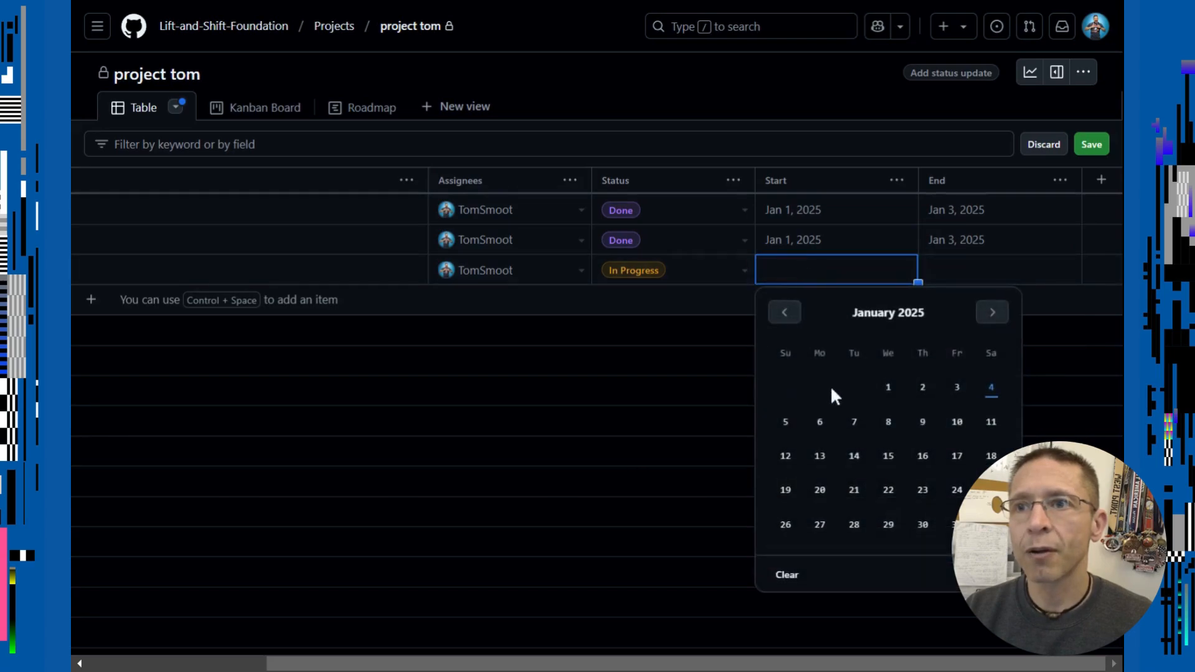
left_click(888, 388)
left_click(976, 268)
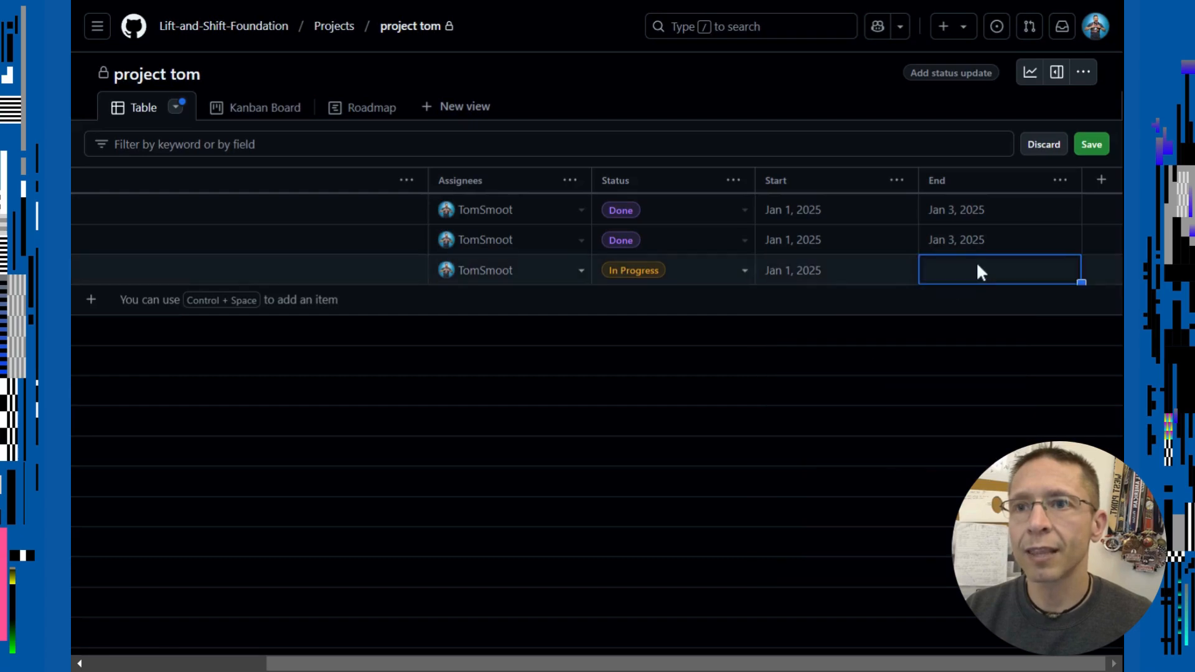
left_click(962, 271)
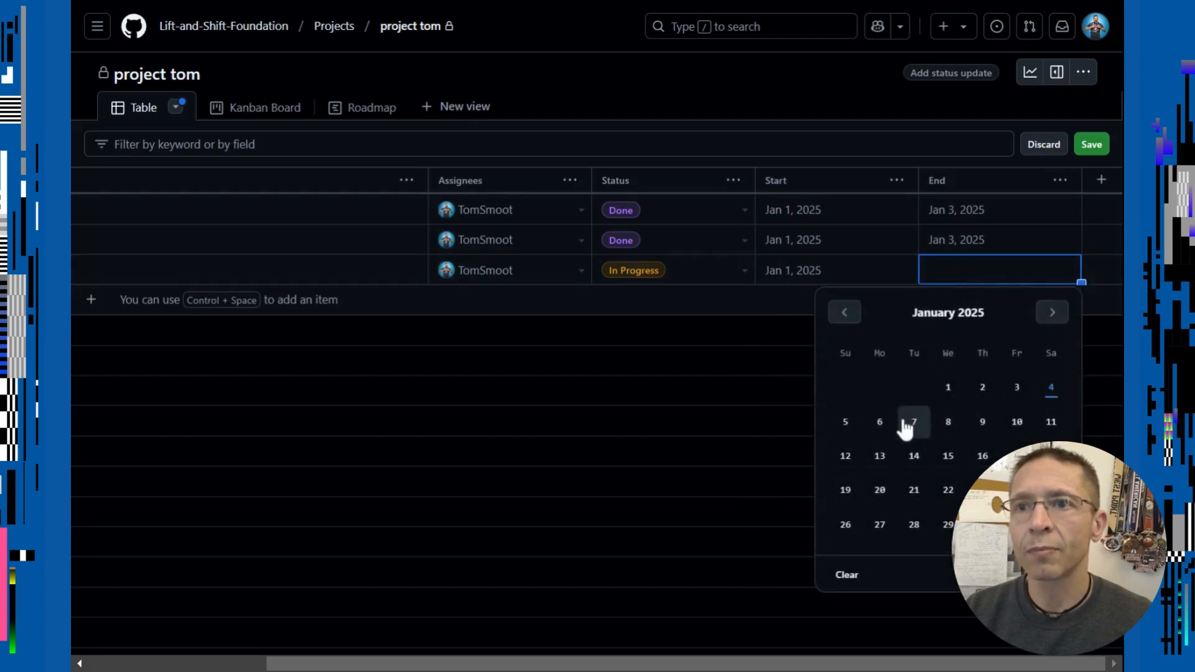
left_click(879, 457)
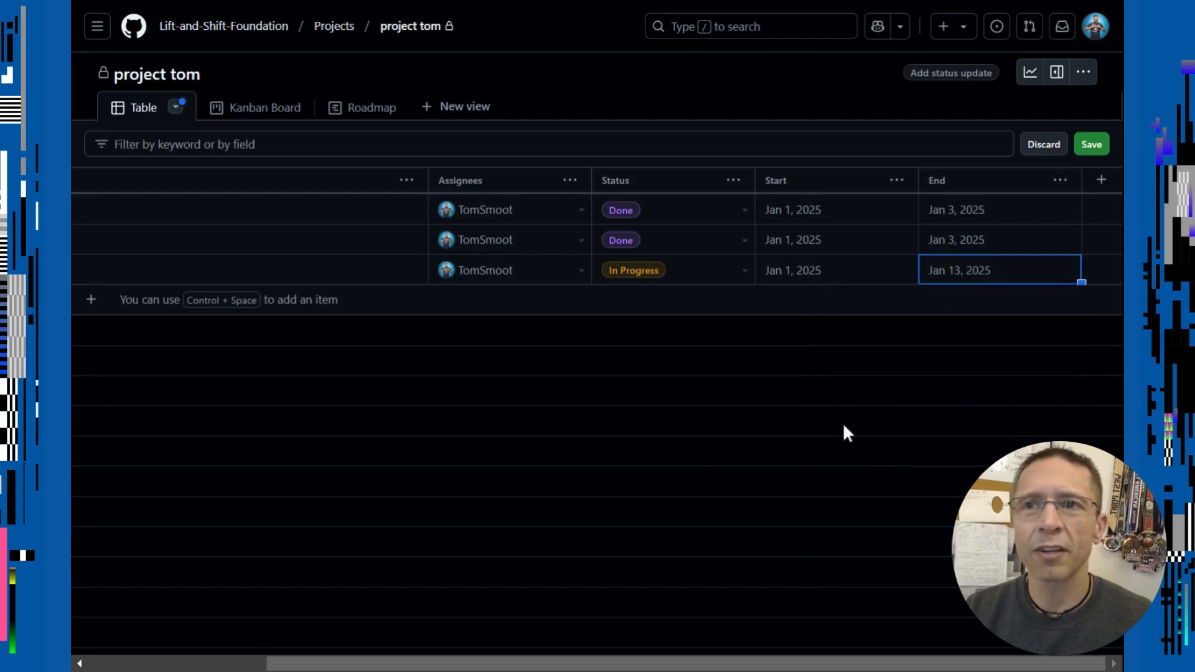
left_click(1095, 147)
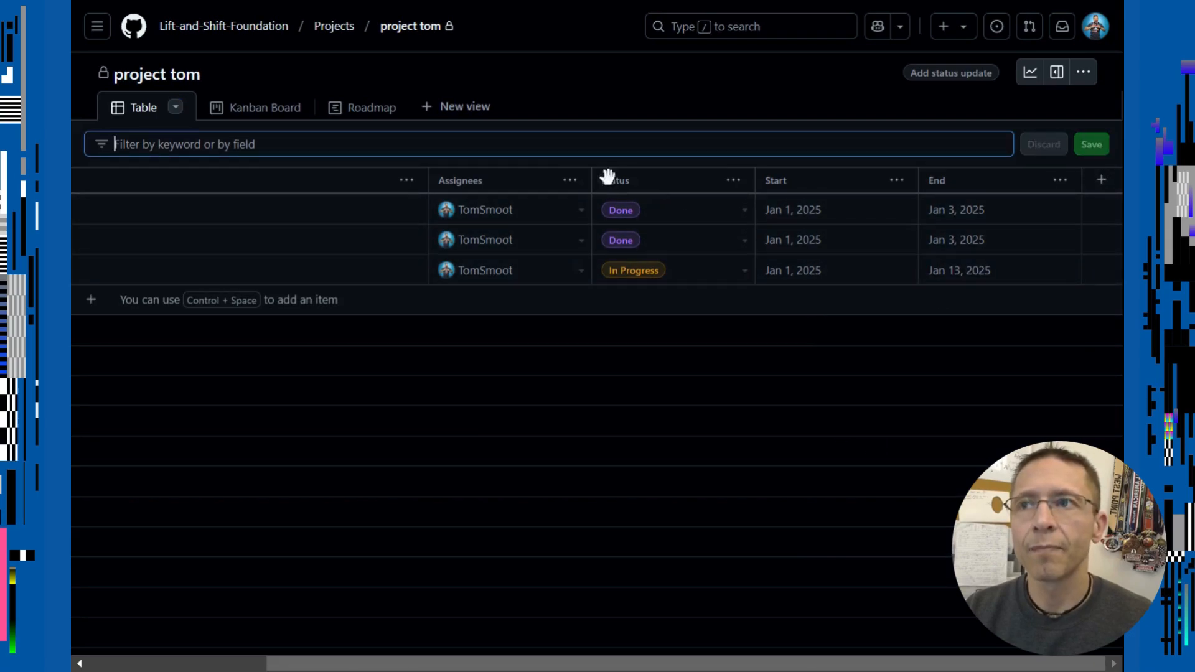
Step: Check how the items appear in the Roadmap and Kanban Board views, and return to the Table view
left_click(355, 112)
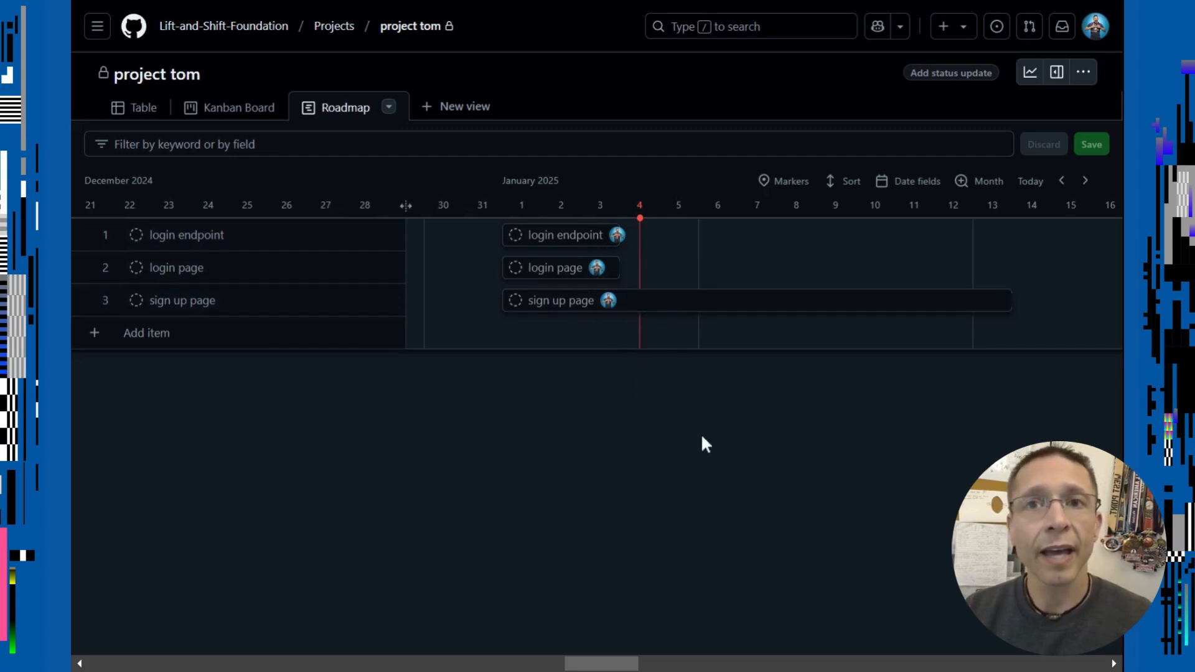
left_click(229, 110)
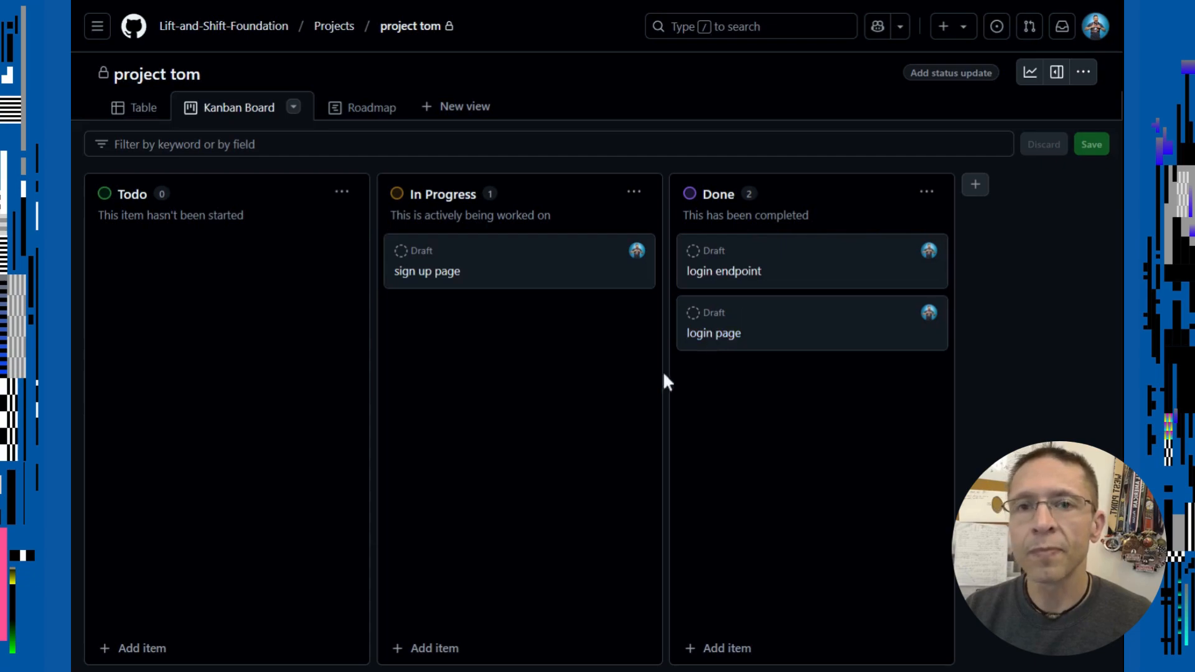
left_click(144, 109)
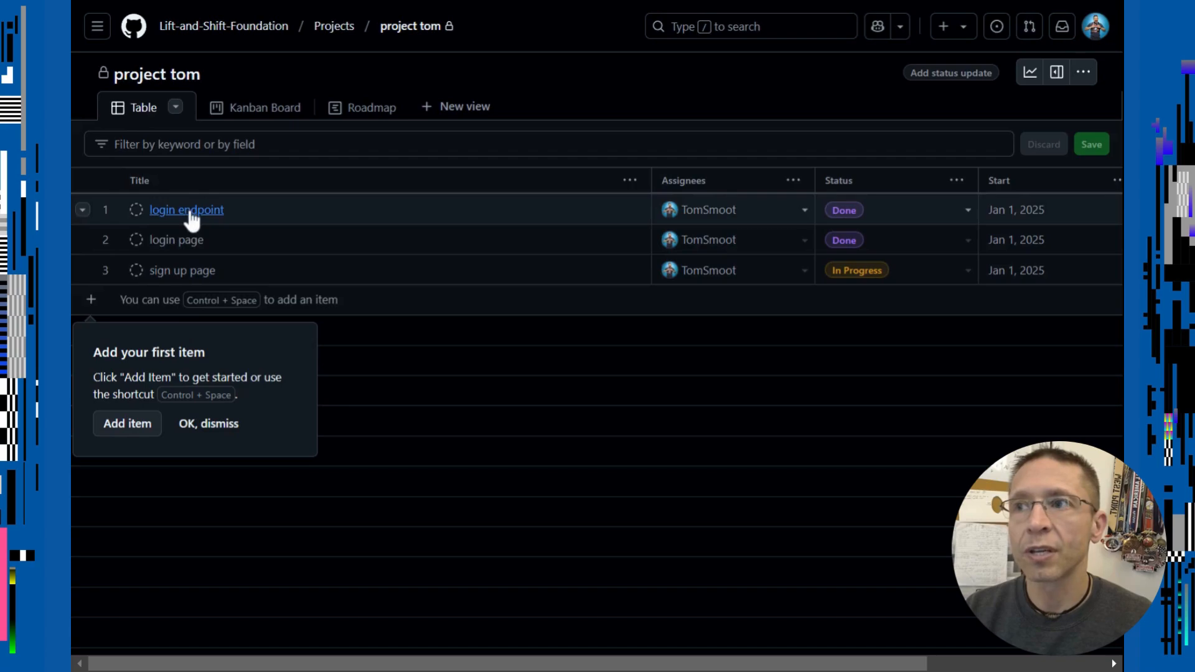
Step: Add a task list to the login endpoint item's description with "upload to server when done" and "test on the server", preview it and save
left_click(211, 426)
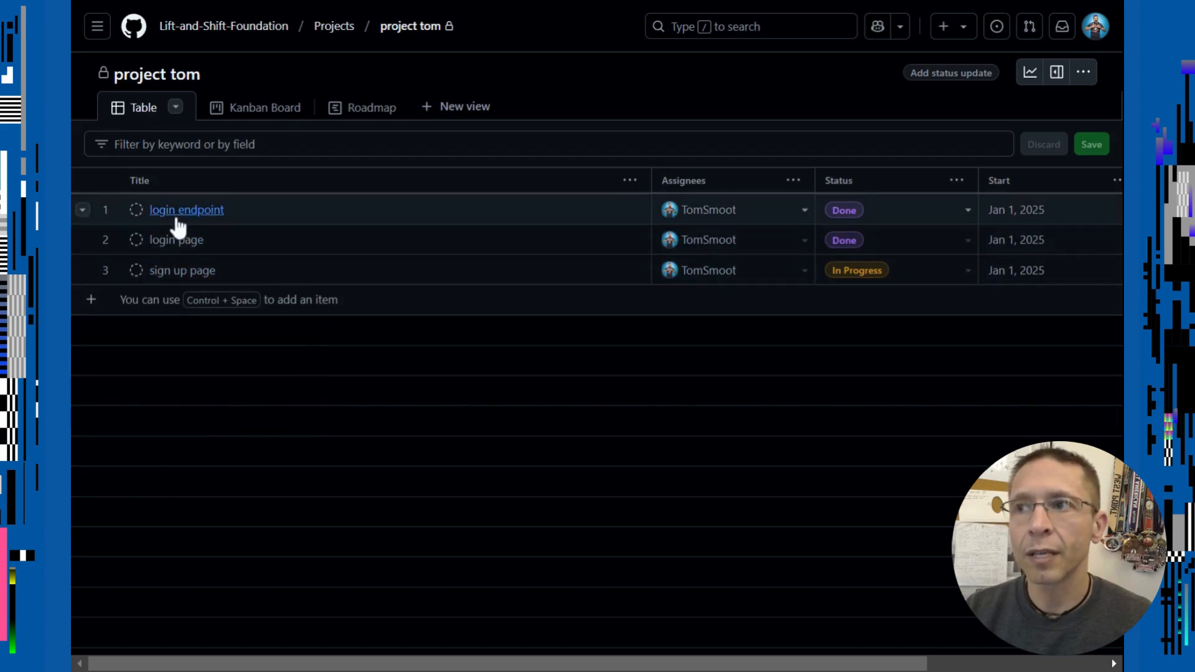
left_click(187, 215)
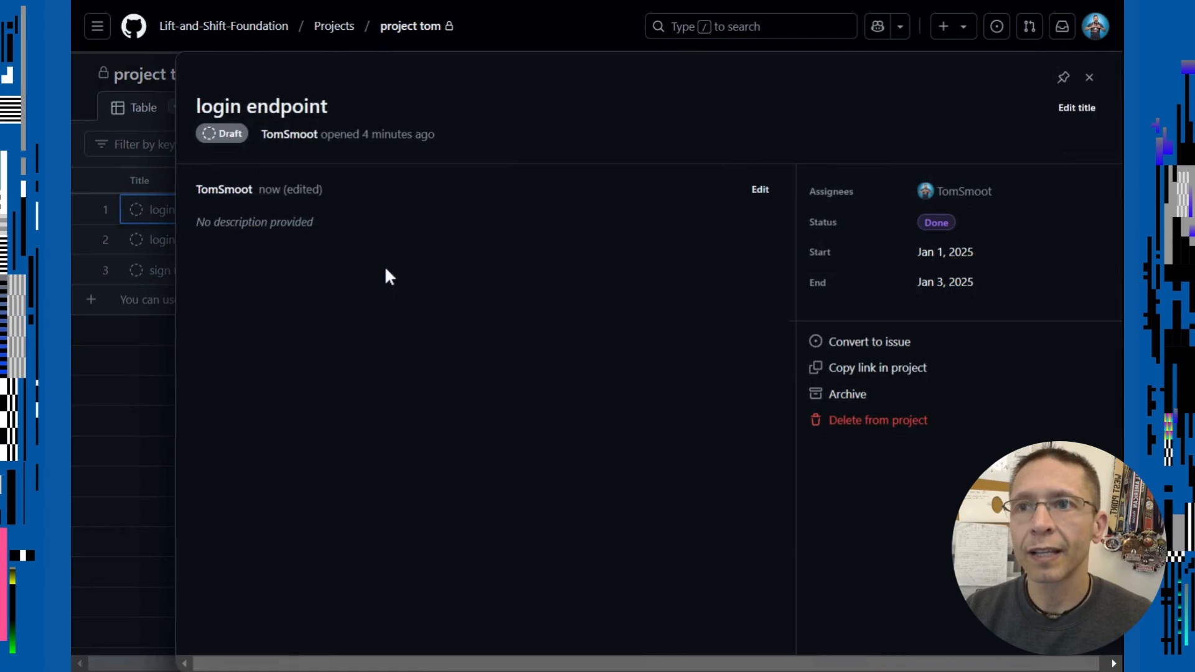
left_click(758, 190)
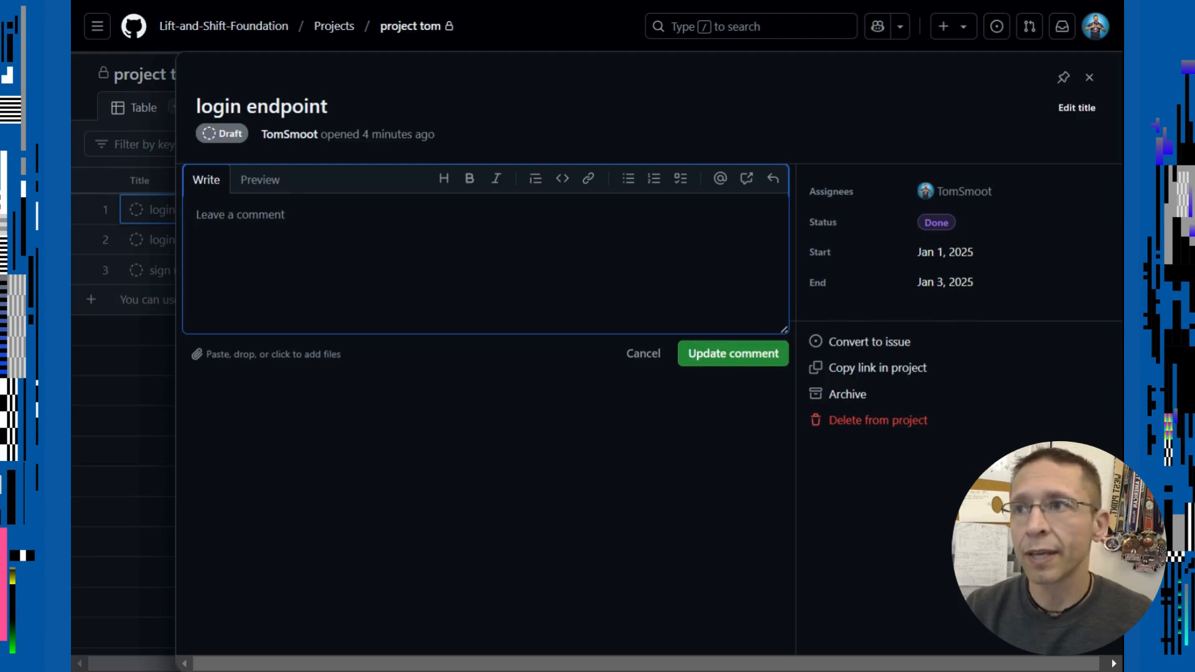
left_click(680, 185)
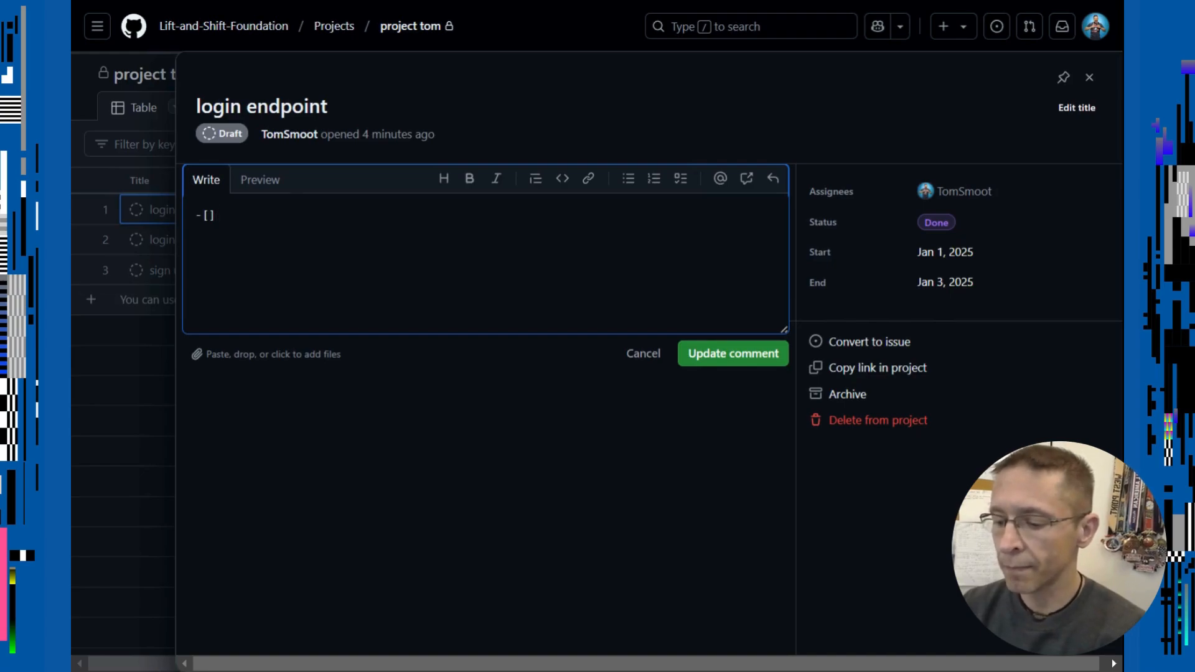
type("upload")
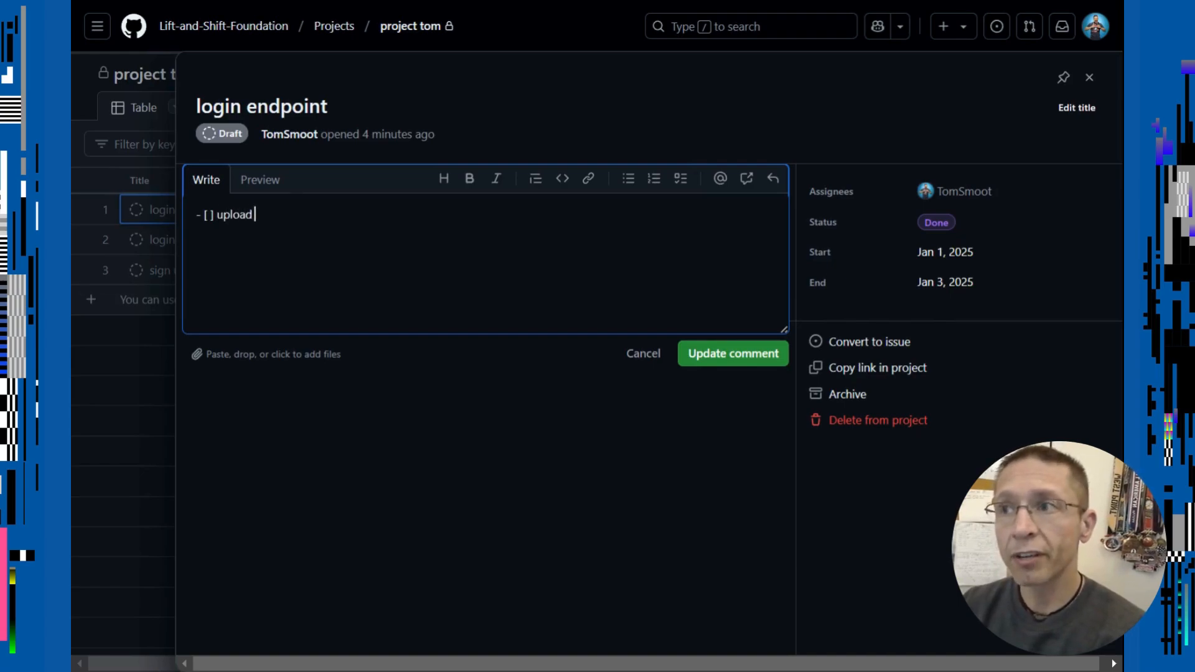
type(" to server")
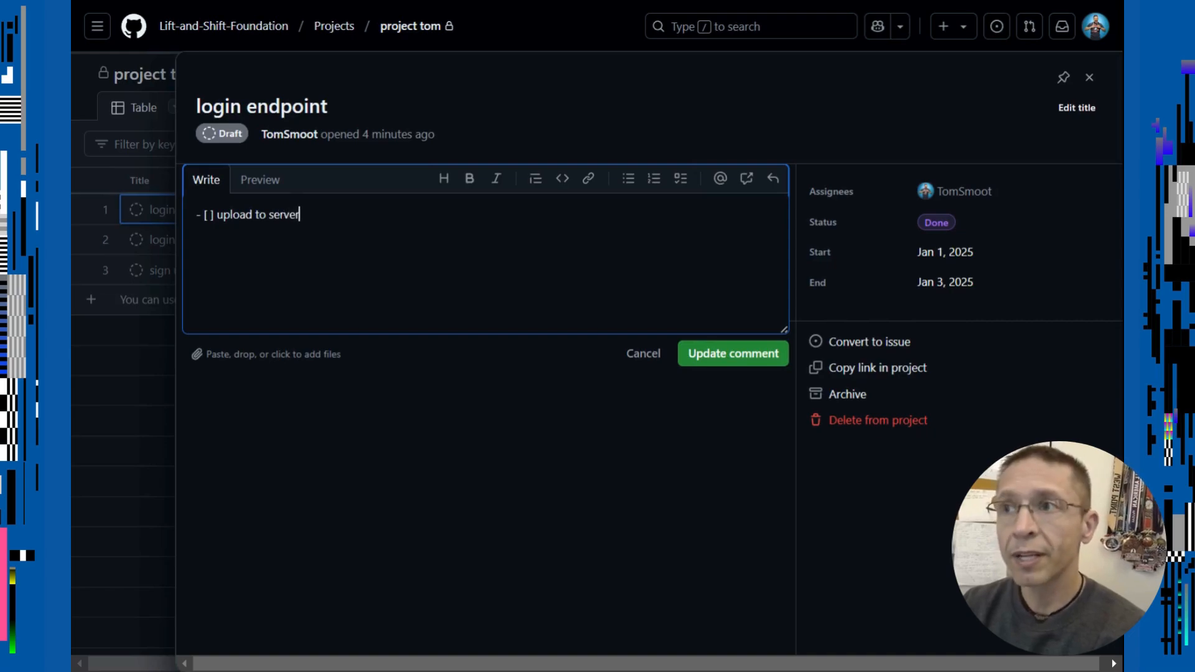
type(" when done")
key("Return")
type("tes")
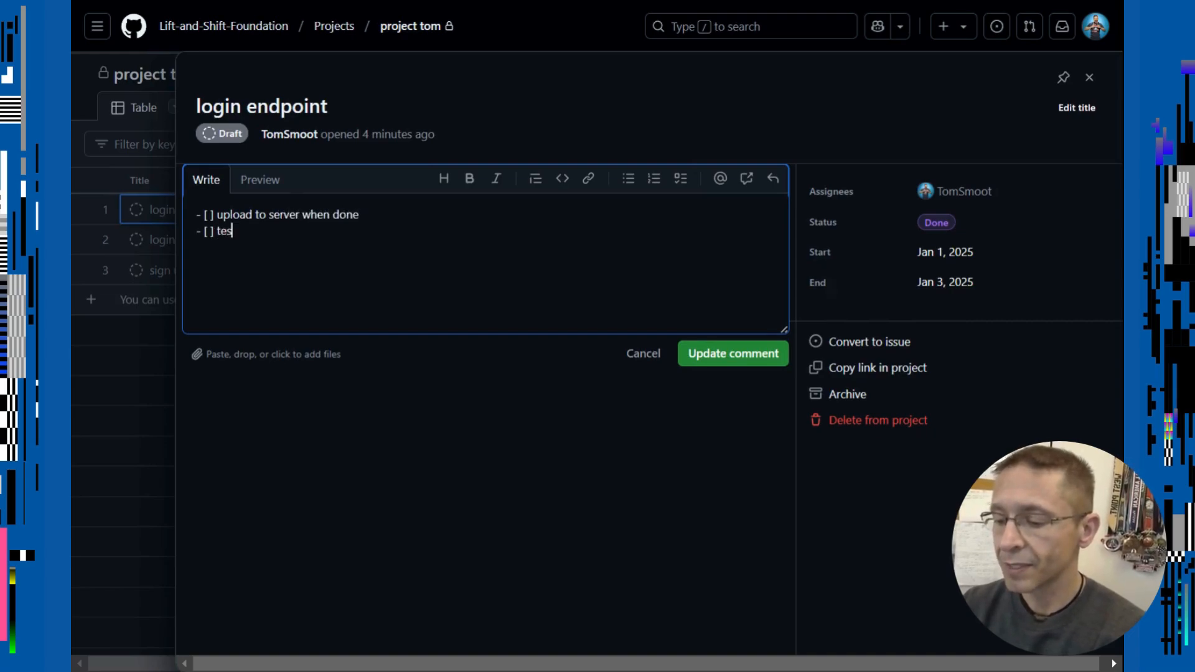
type("t on the server")
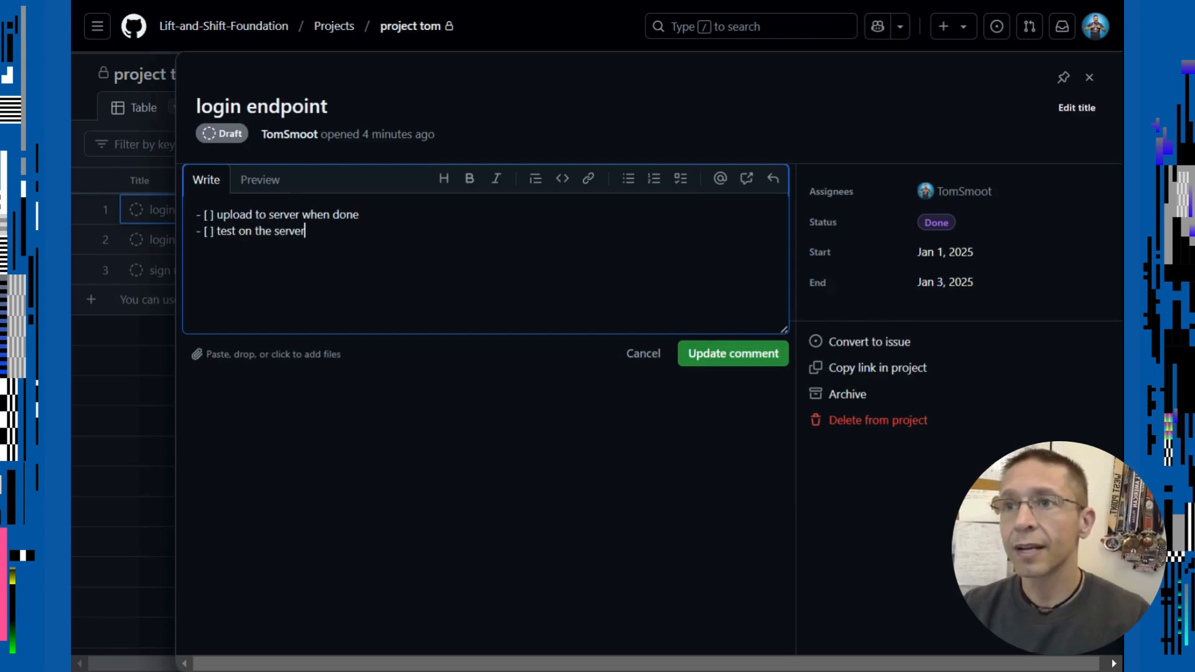
left_click(252, 184)
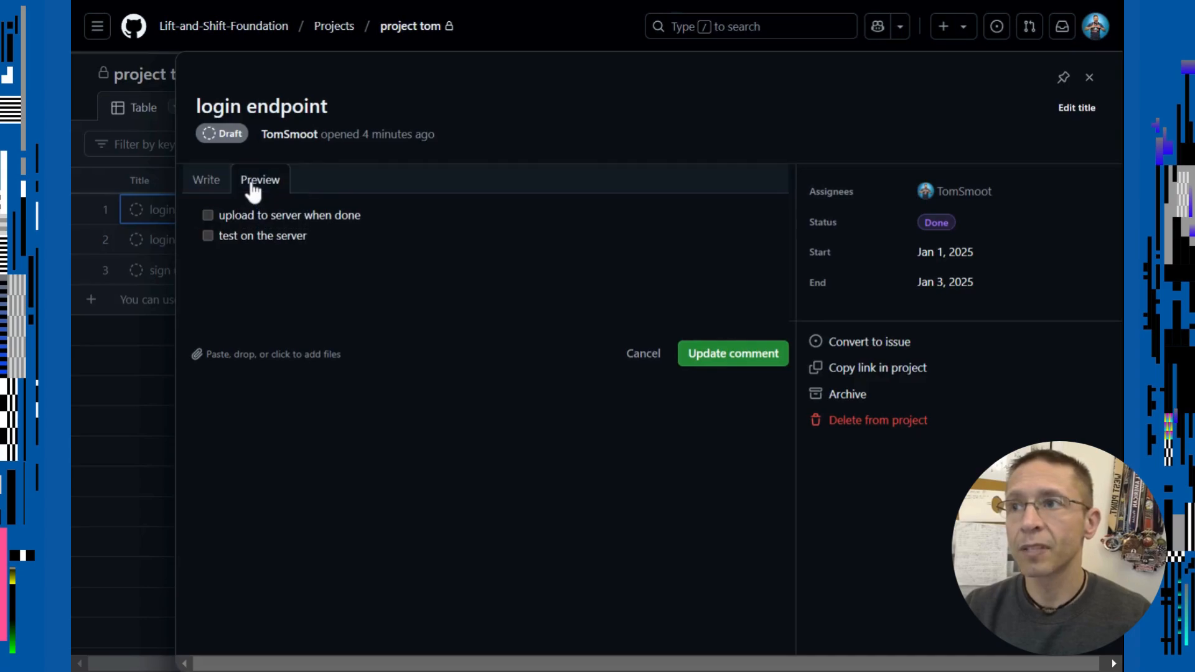
left_click(704, 353)
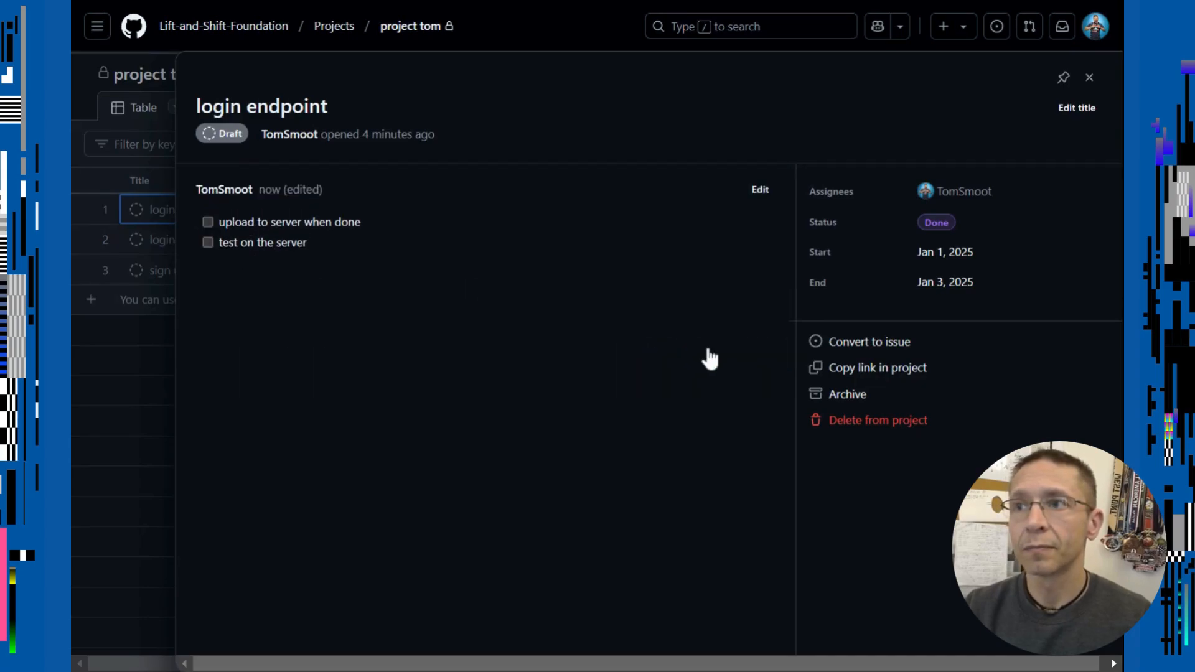
Step: Mark "upload to server when done" as completed in the login endpoint item's task list, save the description and close the item
left_click(758, 190)
left_click_drag(207, 215, 211, 215)
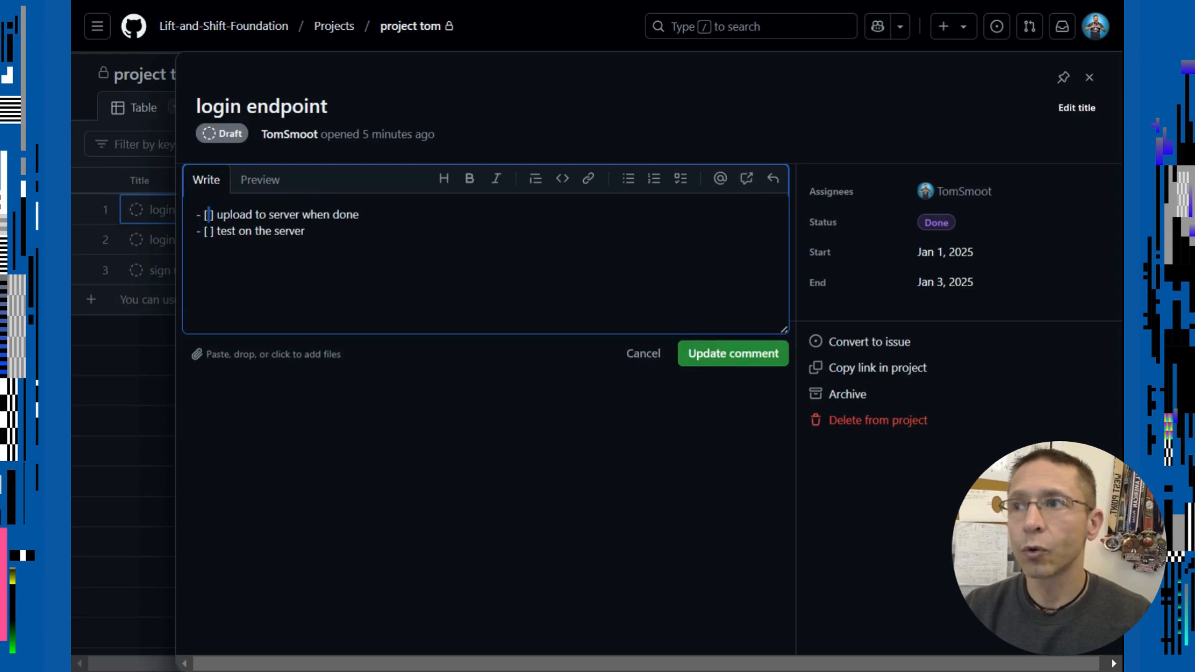
type("x")
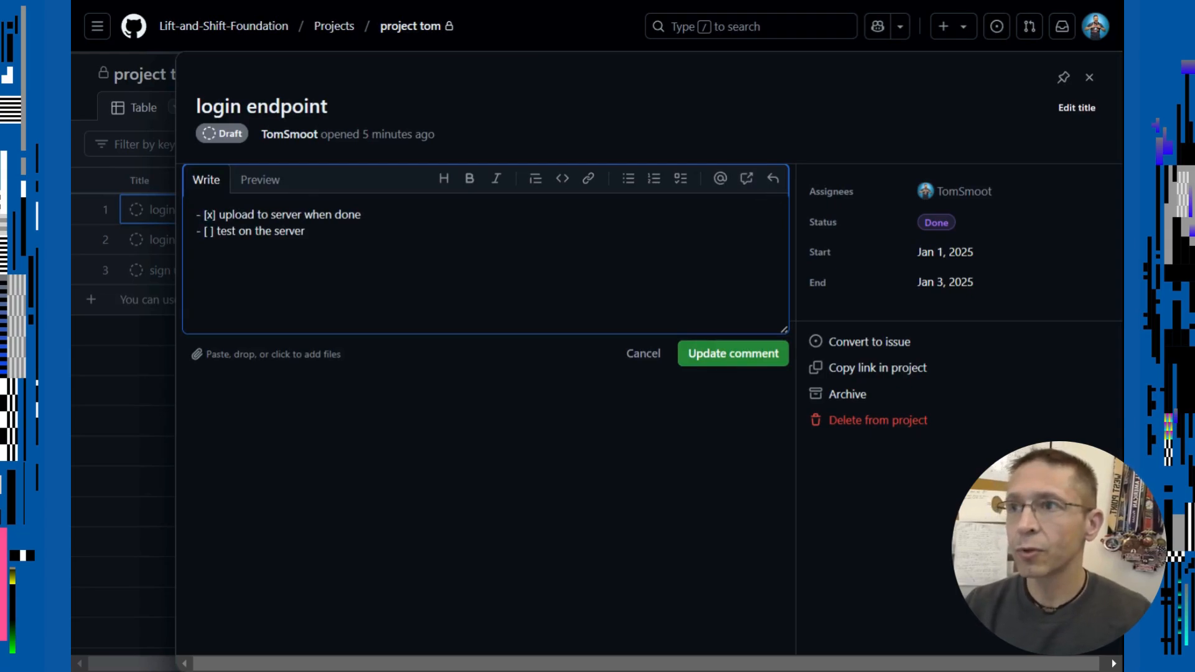
left_click(716, 359)
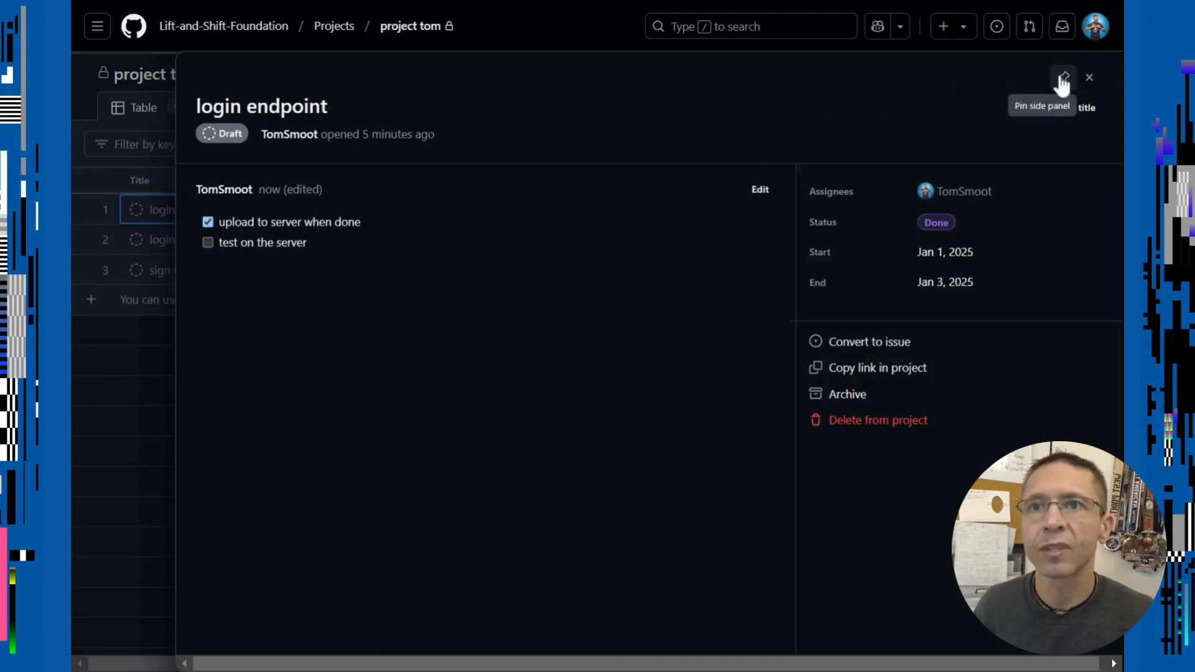
left_click(1088, 80)
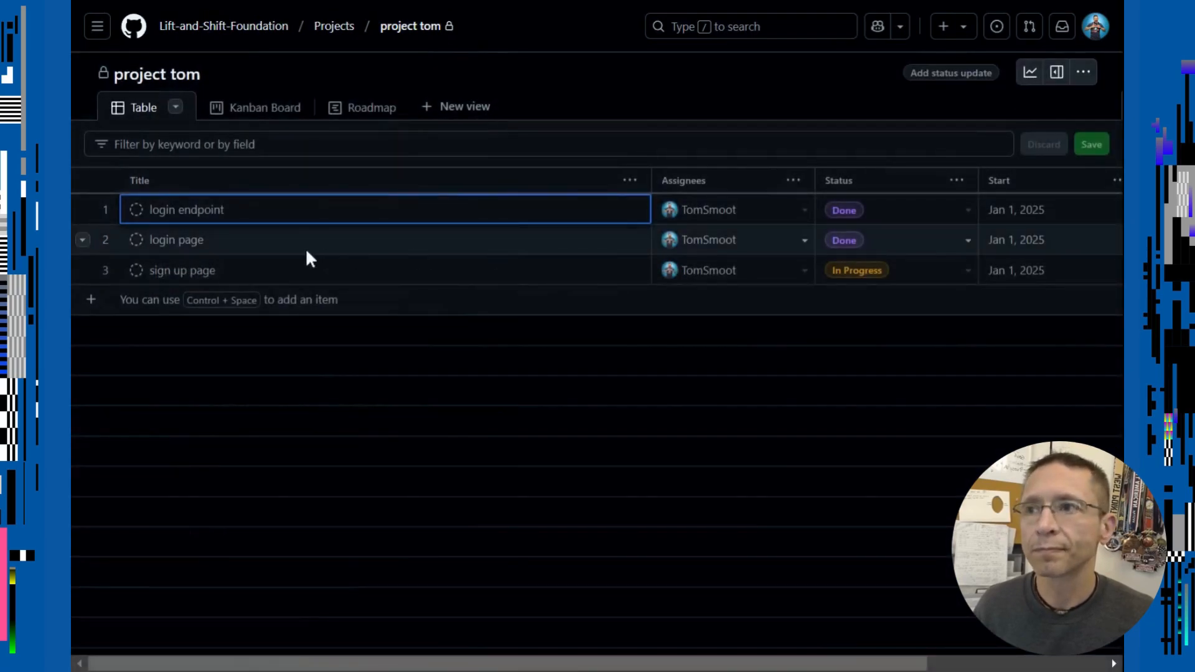
Step: Check the login endpoint item's details from the Kanban Board and Roadmap views, and return to the Table view, dismissing the add-item tip
left_click(274, 112)
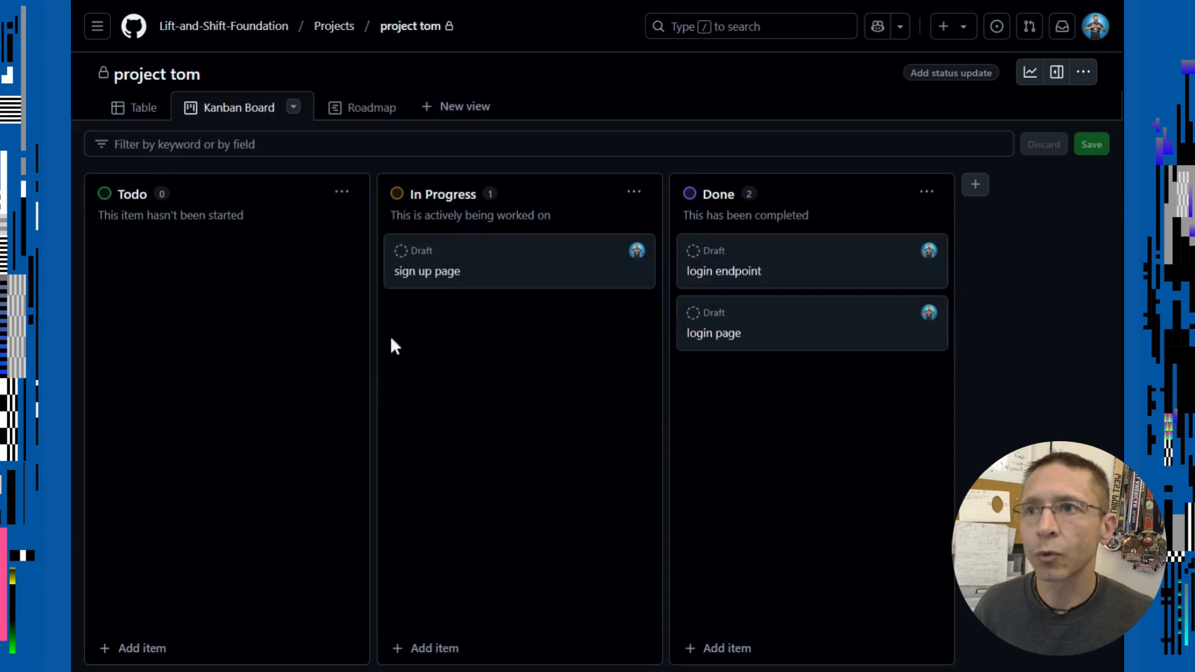
left_click(715, 272)
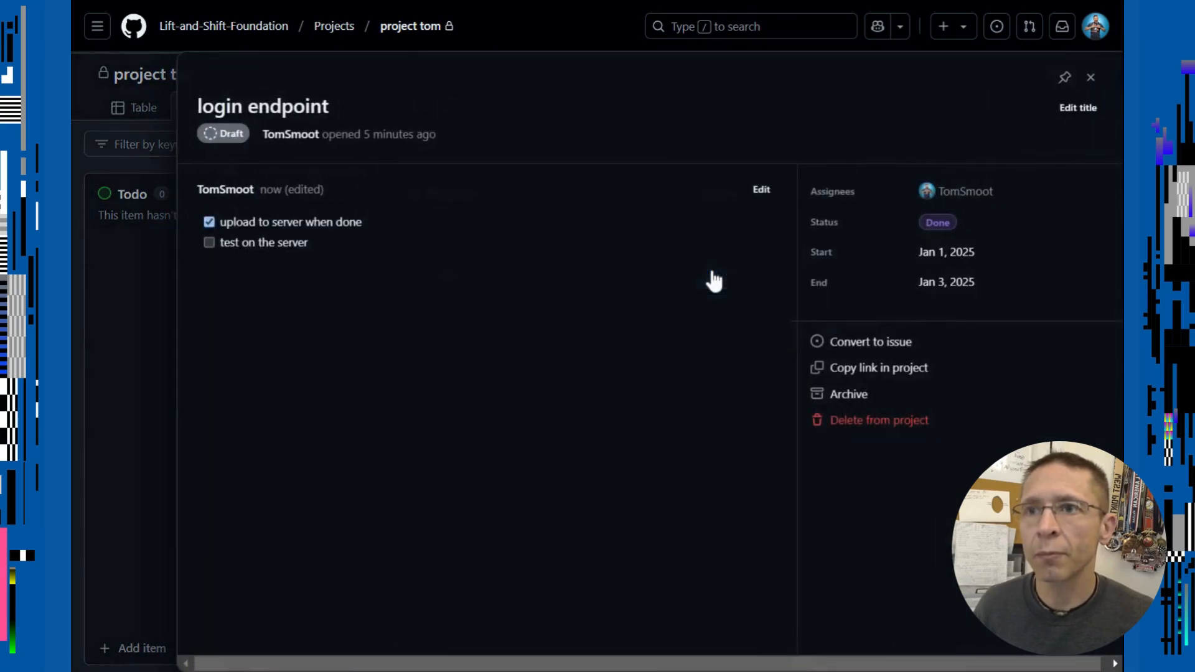
left_click(1089, 78)
left_click(372, 110)
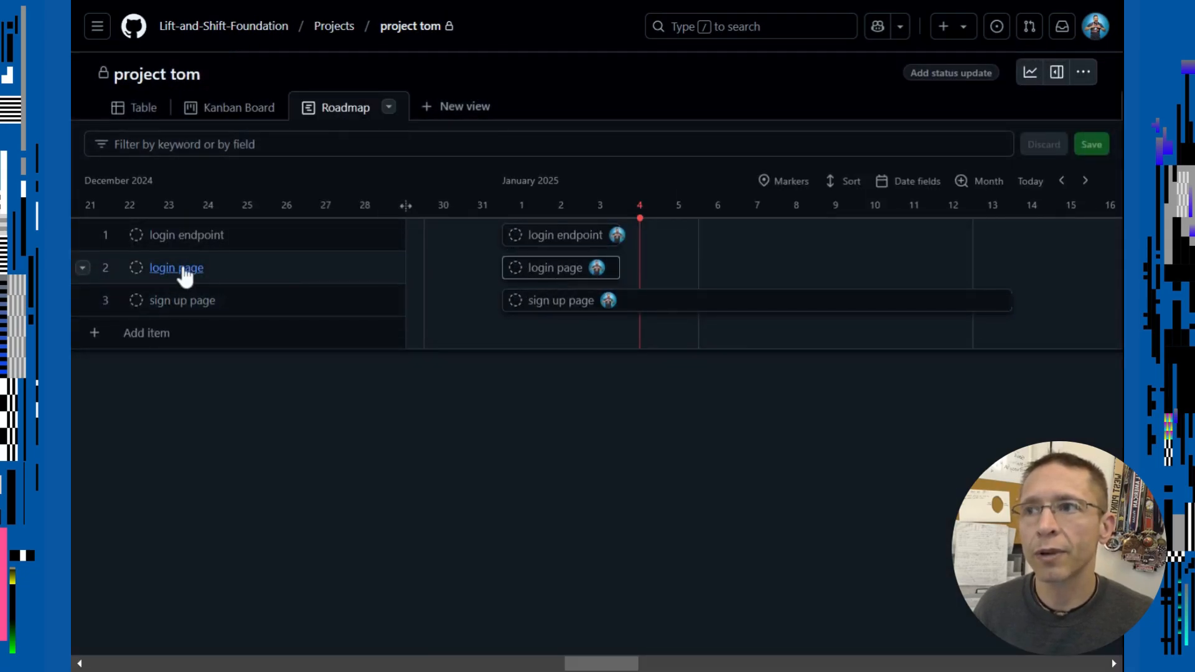
left_click(182, 236)
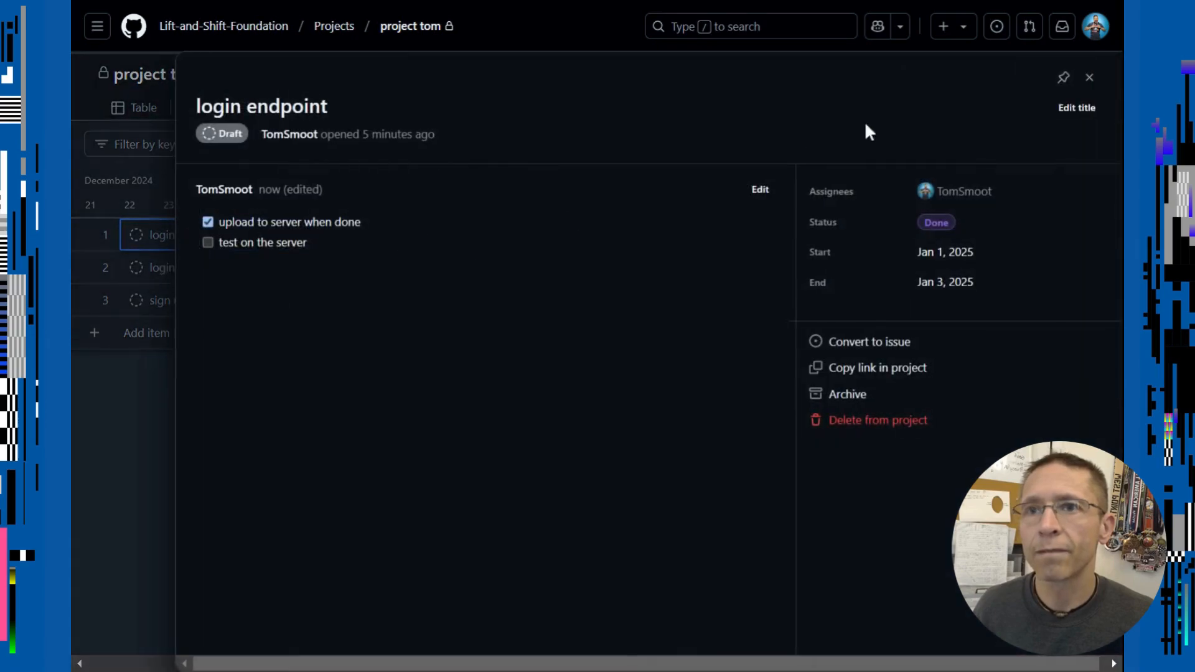
left_click(1089, 77)
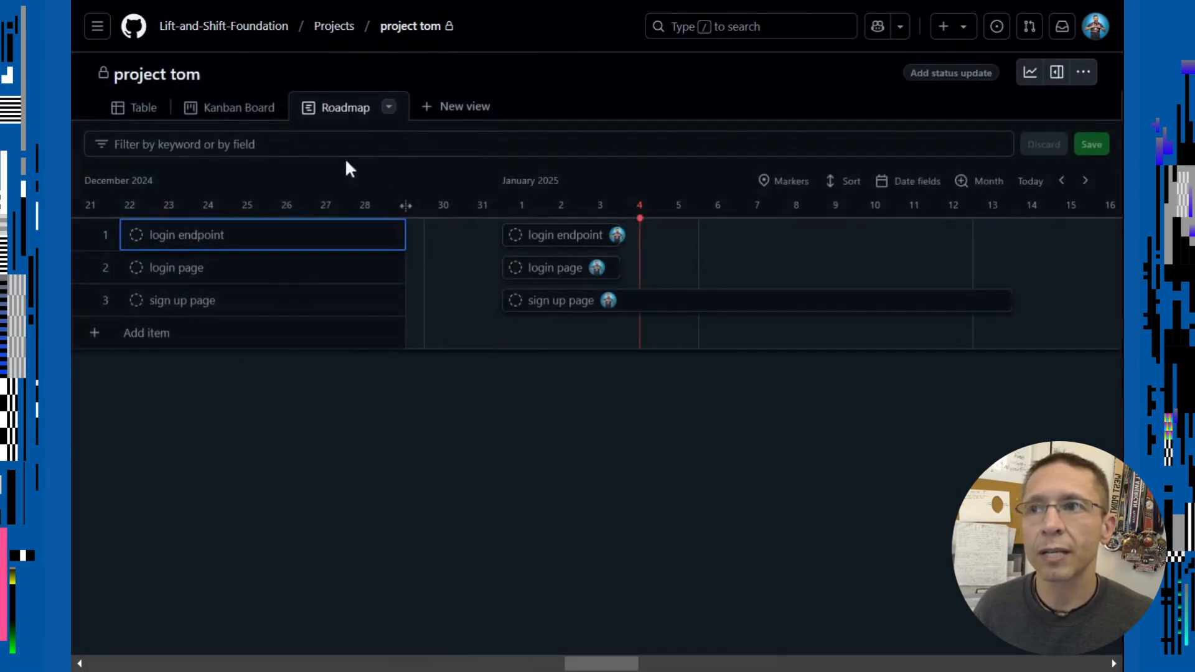
left_click(145, 112)
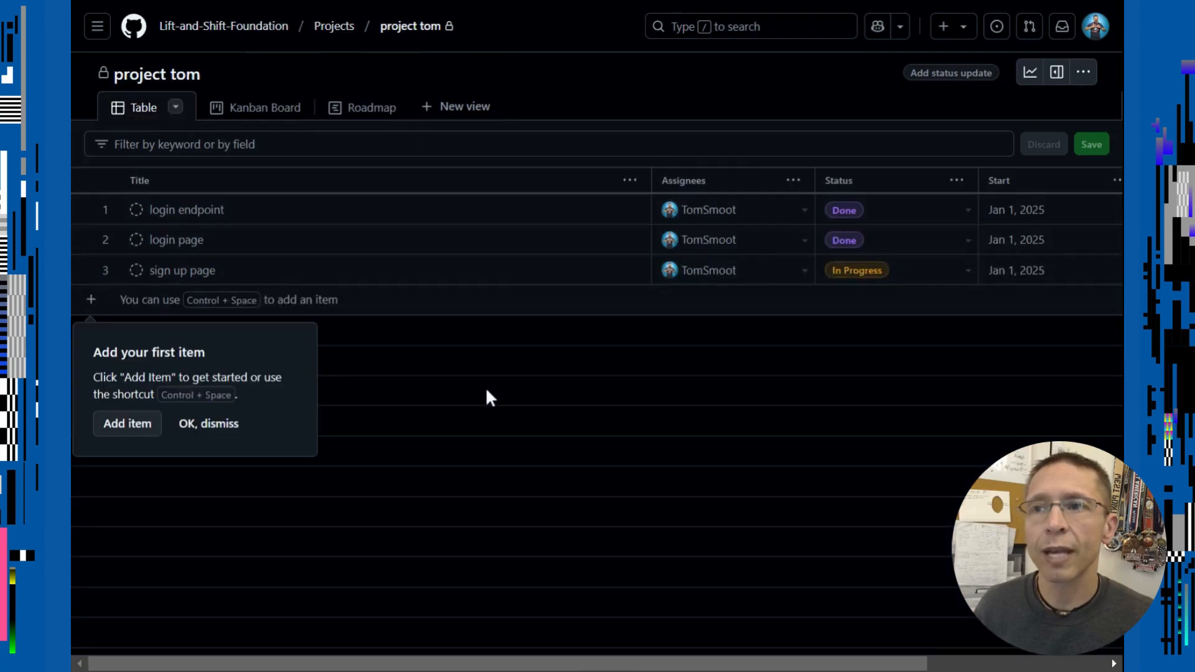
left_click(199, 429)
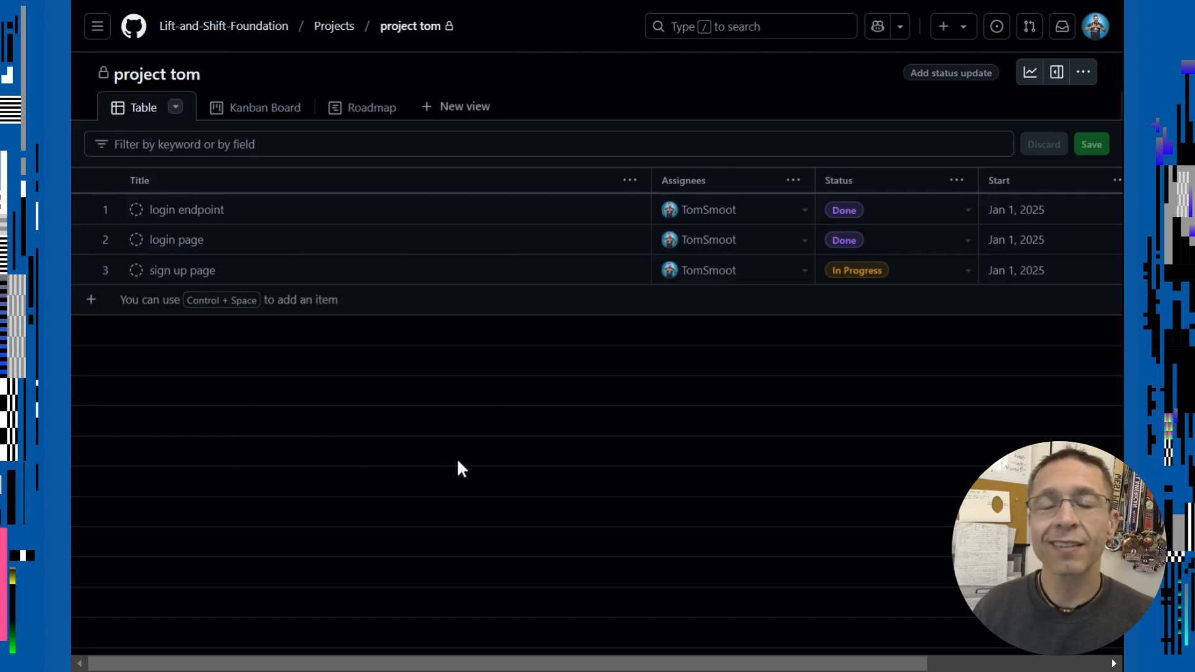